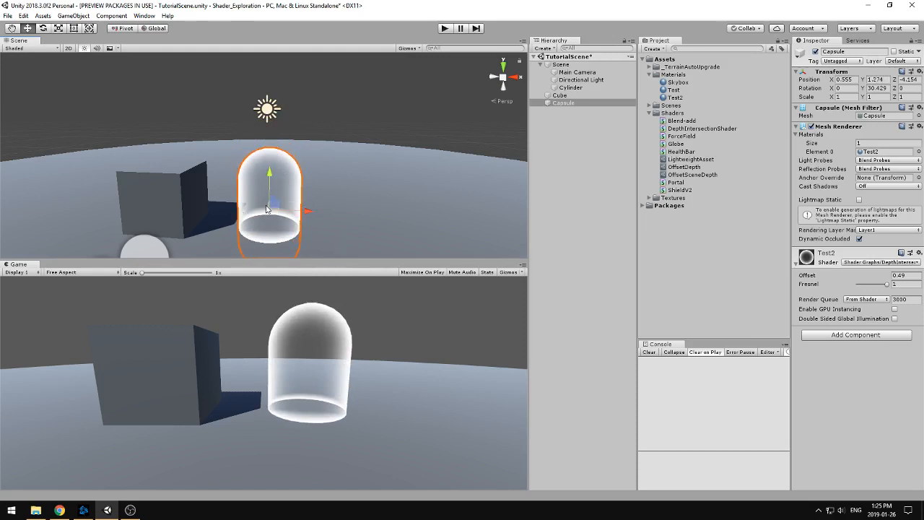
Step: Move the capsule along X to about 0.429 and inspect its glowing edge where it meets the ground
left_click_drag(306, 212, 285, 215)
key("f")
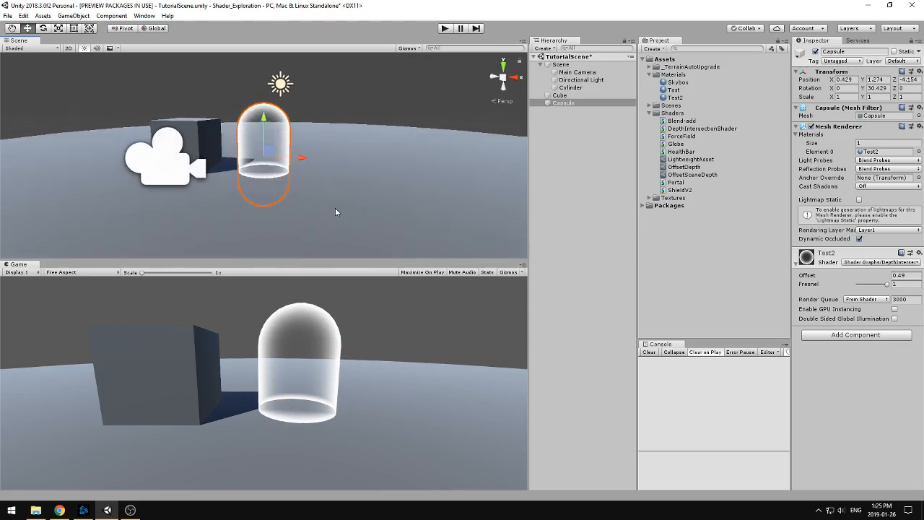
left_click(369, 96)
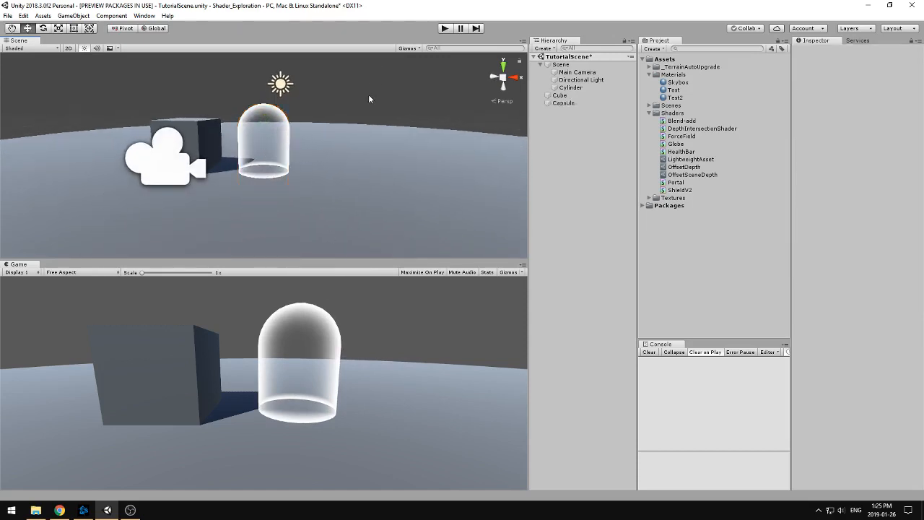
left_click_drag(345, 148, 333, 218, "alt")
scroll(300, 174, "up", 3)
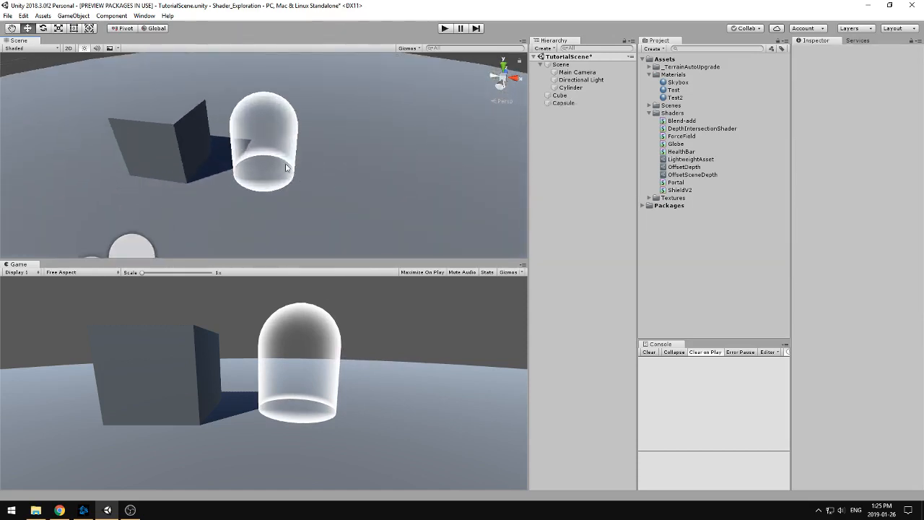
Step: Move the capsule to about X 1.05, Y 1.455, Z -4.12, checking its intersection glow from several angles
left_click(286, 166)
left_click_drag(294, 195, 315, 141, "alt")
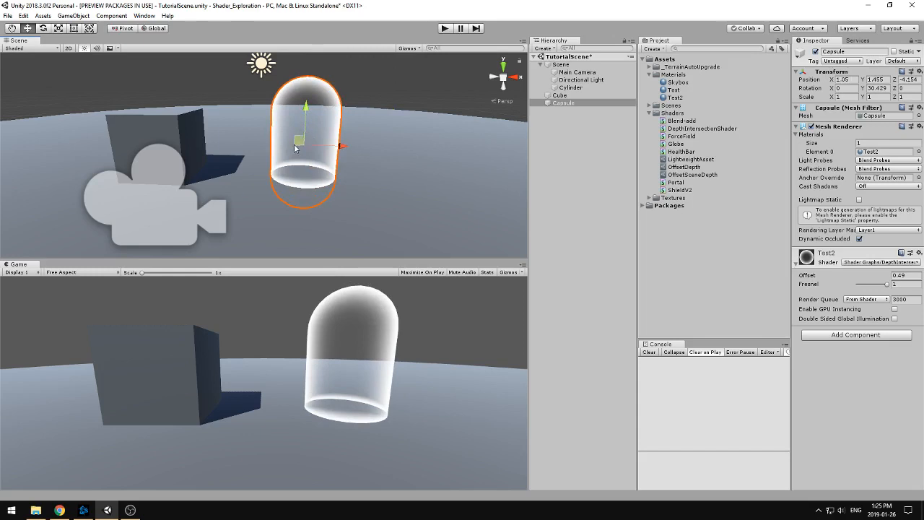
left_click_drag(298, 141, 296, 143)
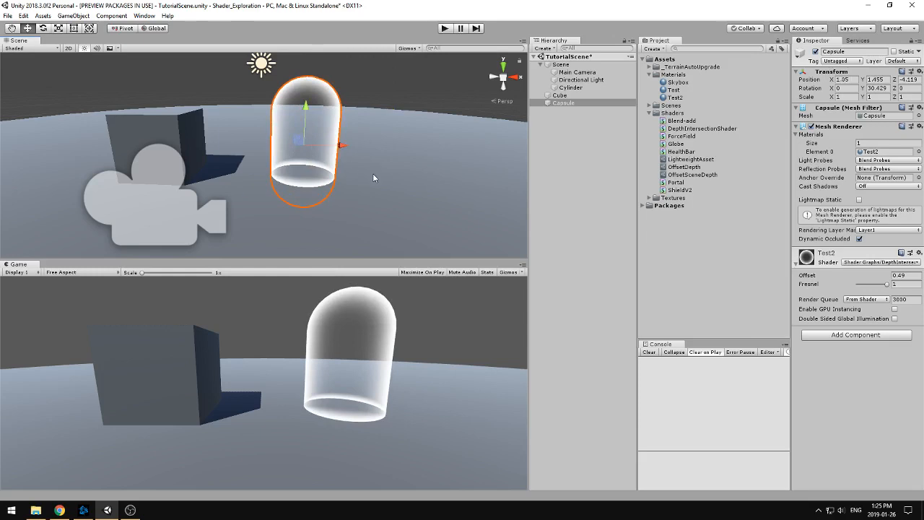
left_click_drag(374, 178, 269, 198, "alt")
mouse_move(324, 149)
left_mouse_down()
mouse_move(307, 155)
mouse_move(322, 156)
left_mouse_up()
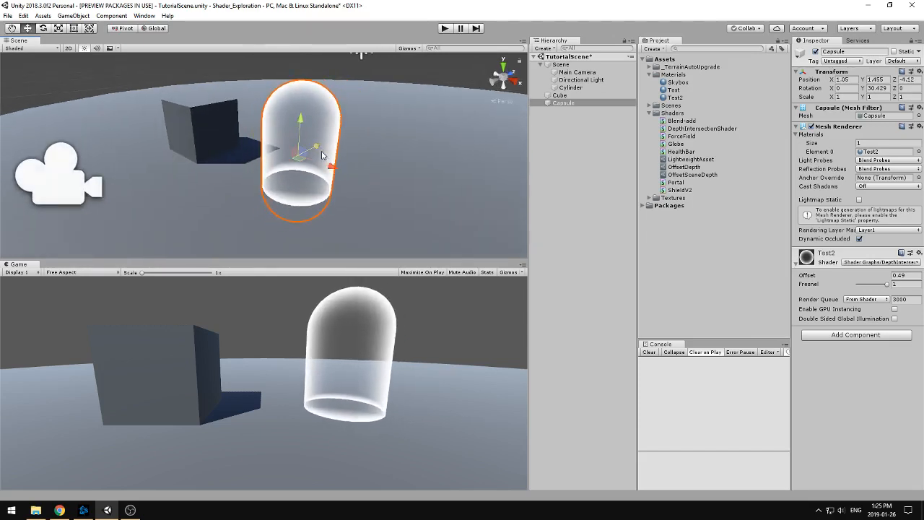
left_click_drag(247, 207, 357, 199, "alt")
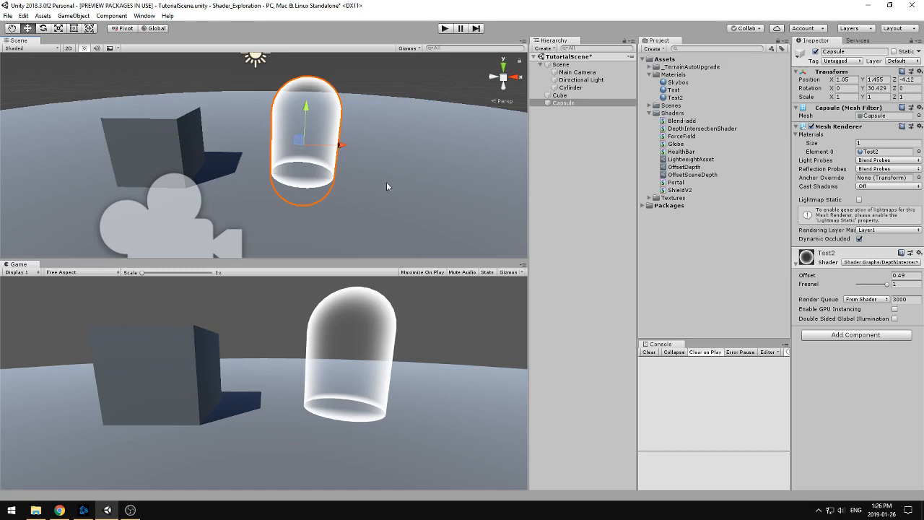
Step: Shift the capsule to about X 0.994 and lower it to about Y 1.356
middle_click_drag(380, 165, 342, 179)
scroll(342, 179, "down", 5)
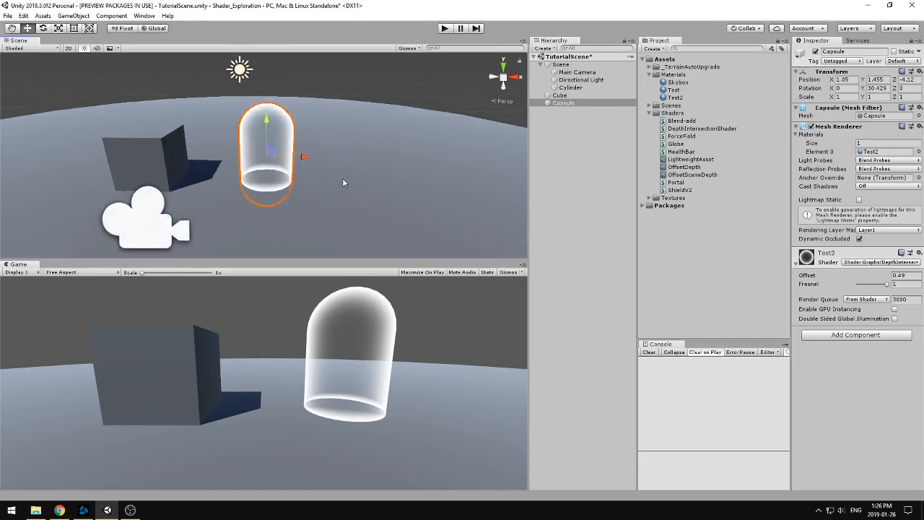
scroll(342, 180, "down", 1)
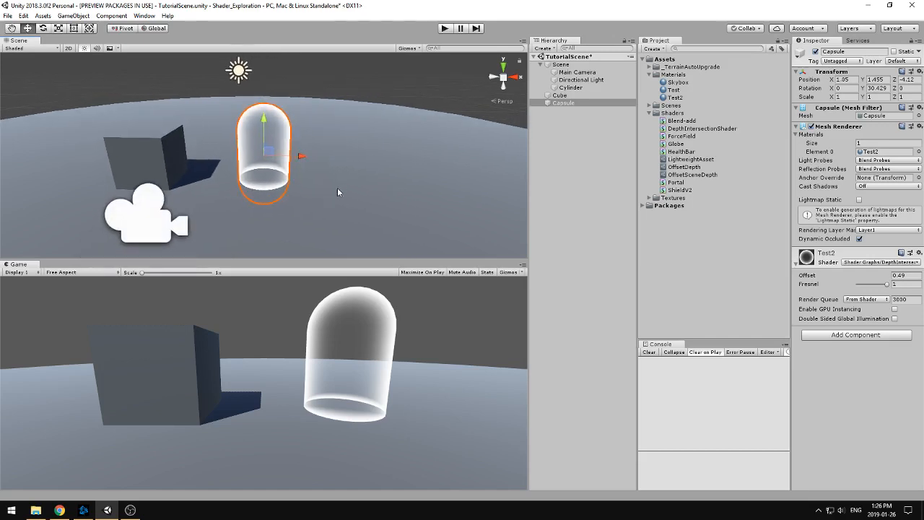
left_click(235, 95)
left_click(273, 138)
left_click_drag(297, 155, 294, 163)
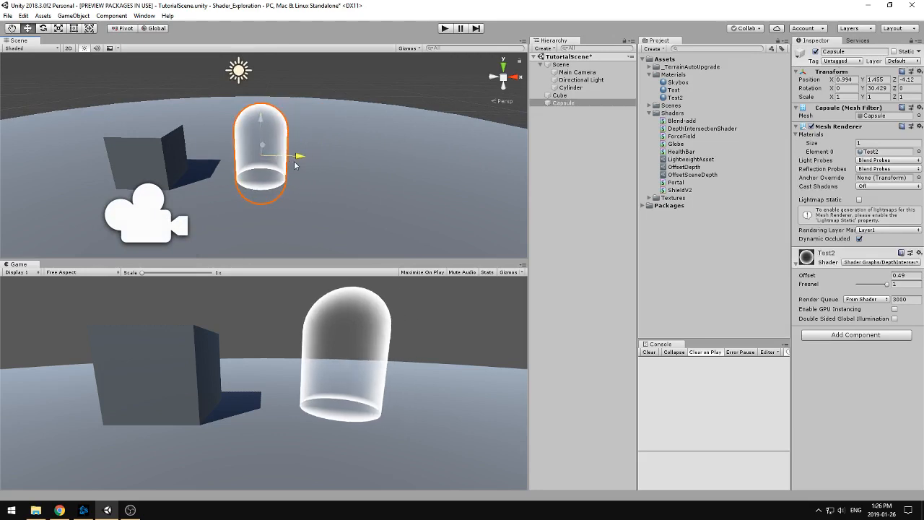
left_click_drag(263, 119, 318, 195)
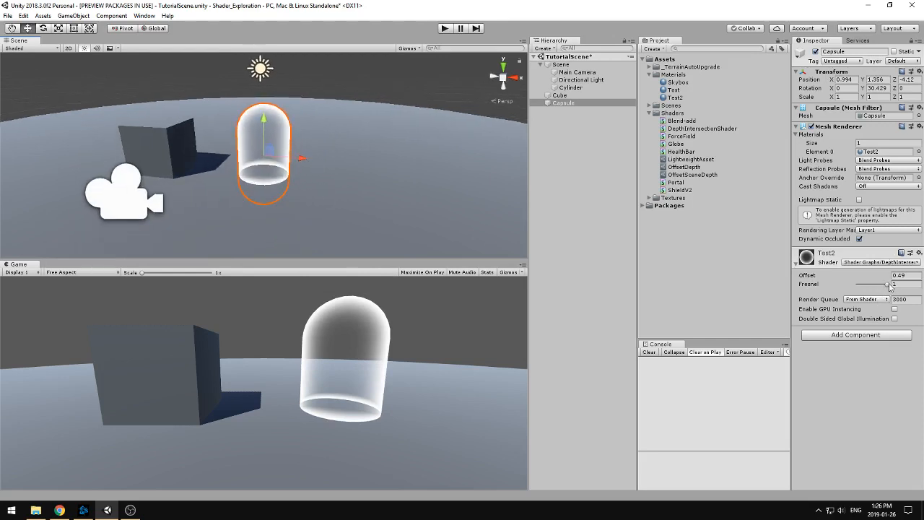
Step: Set the capsule material's Fresnel to 0.59 and Offset to 0.32, and shift the capsule to about X 0.951, Z -4.483
mouse_move(887, 284)
left_mouse_down()
mouse_move(866, 287)
mouse_move(892, 290)
mouse_move(863, 293)
mouse_move(885, 292)
mouse_move(869, 294)
mouse_move(875, 297)
left_mouse_up()
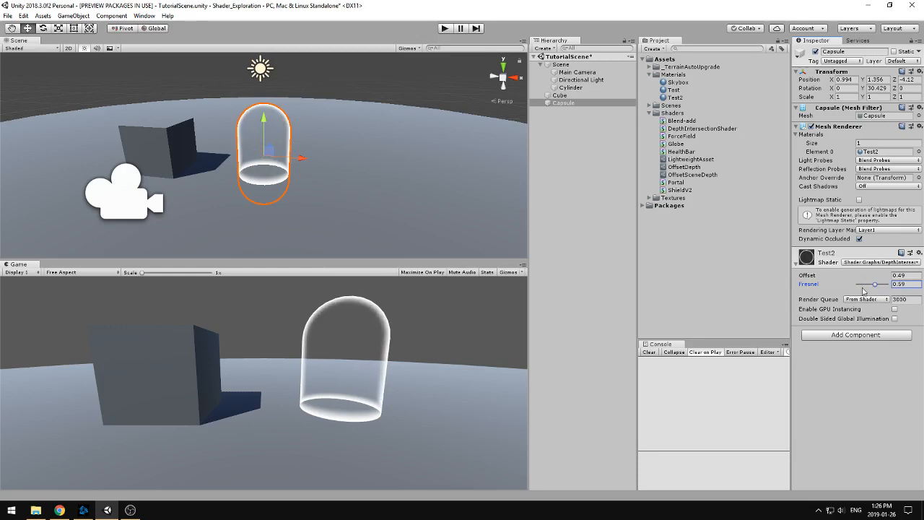
left_click_drag(809, 278, 711, 262)
left_click_drag(315, 197, 246, 170, "alt")
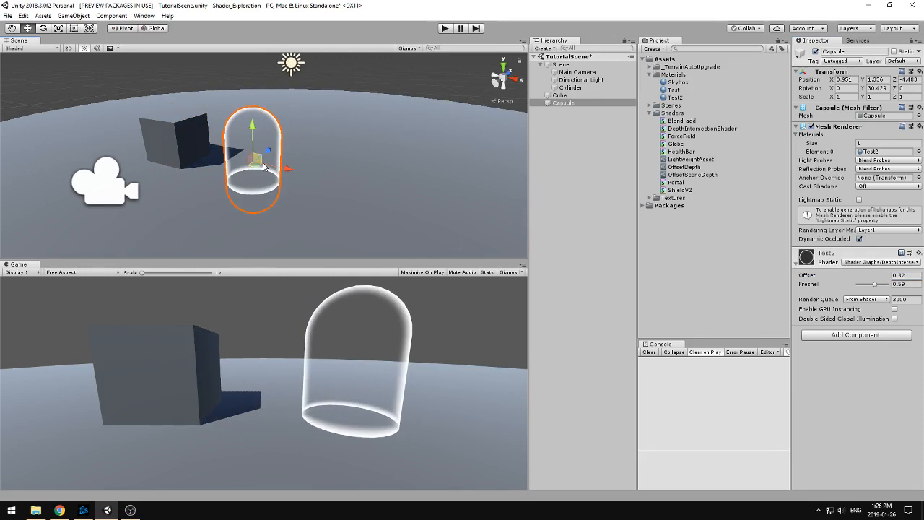
Step: Open the DepthIntersectionShader graph and bring its whole node network into view
left_click(704, 243)
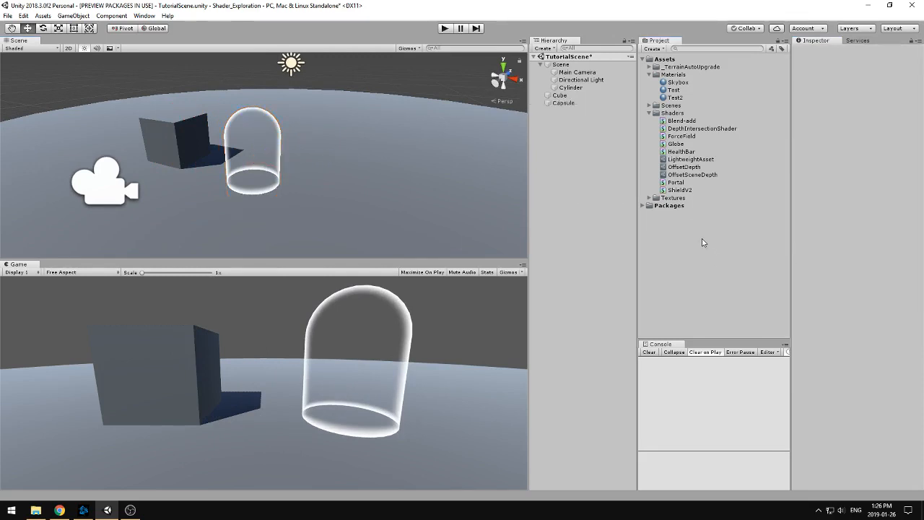
double_click(701, 129)
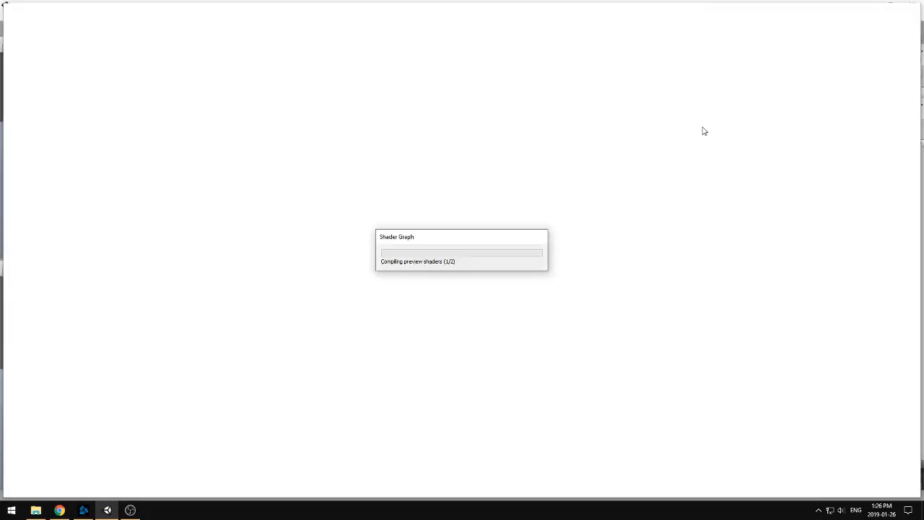
left_click(229, 335)
middle_click_drag(281, 373, 518, 424)
scroll(242, 274, "up", 4)
middle_click_drag(349, 309, 225, 288)
scroll(203, 291, "down", 2)
Step: Examine the depth-intersection branch from the Position and Camera nodes through both Remap nodes to the Scene Depth and Smoothstep nodes
left_click(182, 183)
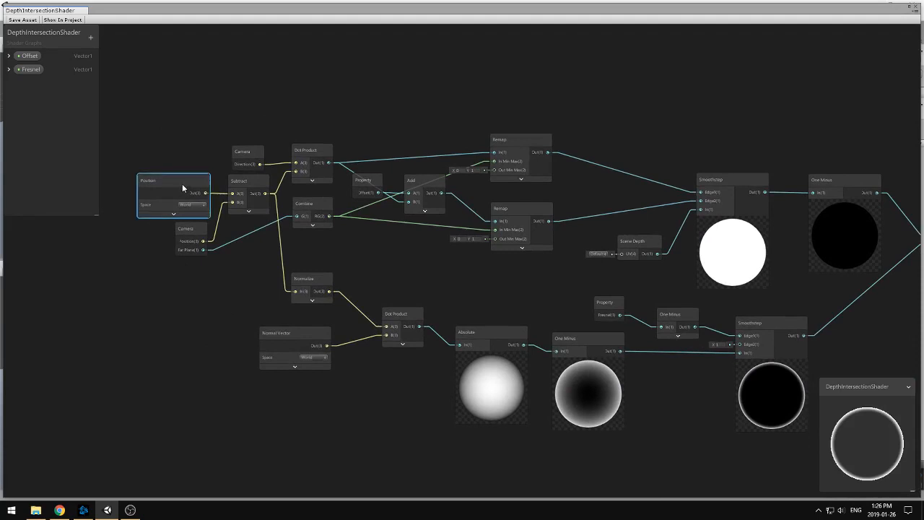
left_click(190, 231)
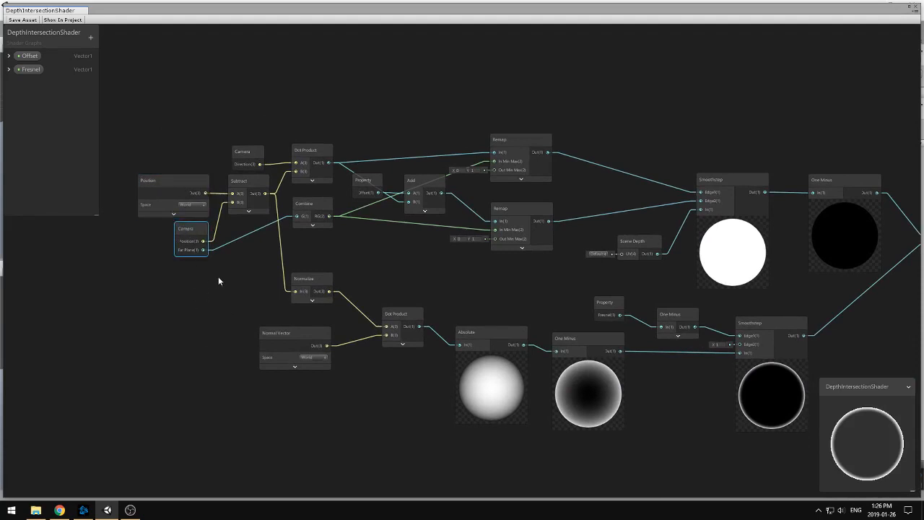
left_click(253, 262)
middle_click_drag(264, 266, 242, 273)
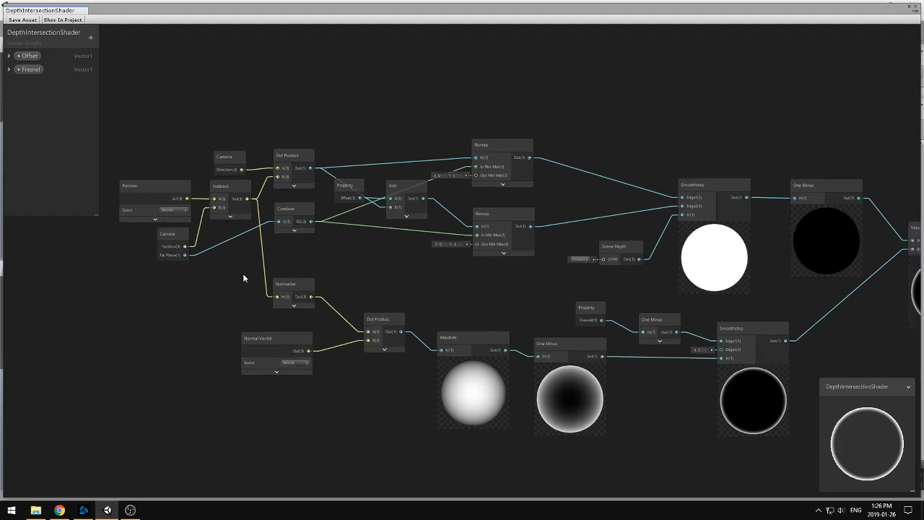
left_click(187, 211)
middle_click_drag(398, 263, 309, 270)
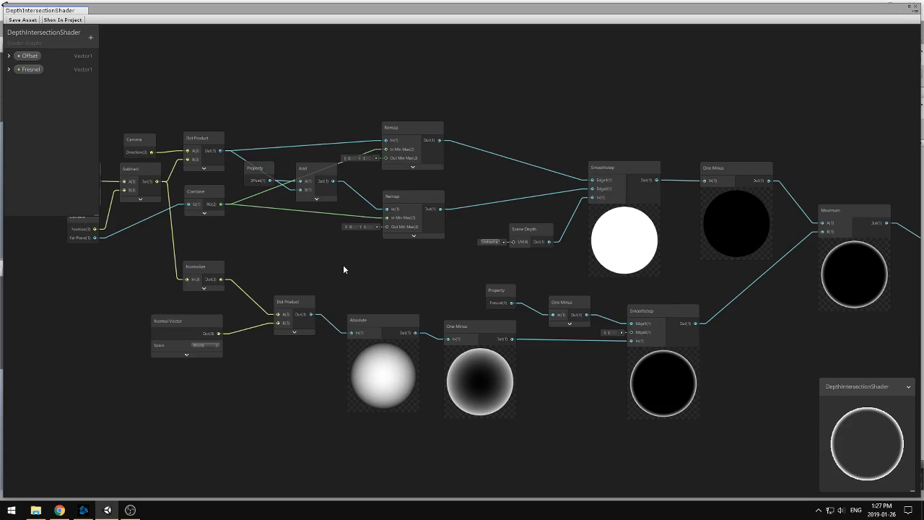
middle_click_drag(358, 286, 259, 304)
left_click(309, 148)
middle_click_drag(339, 287, 320, 301)
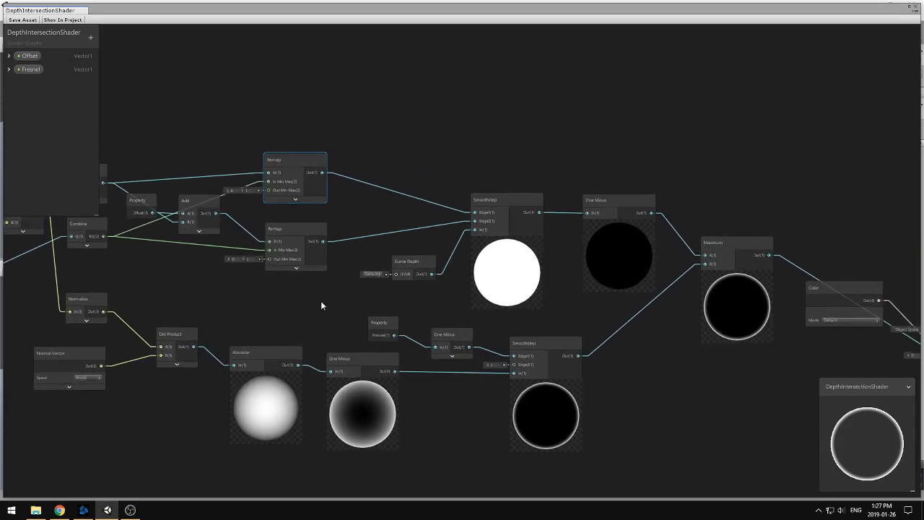
left_click(311, 247)
middle_click_drag(341, 268, 304, 264)
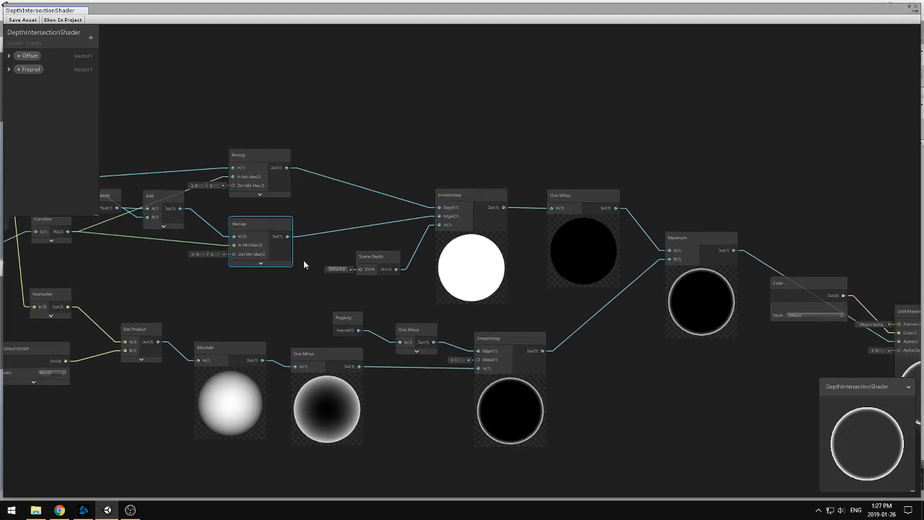
left_click(462, 195)
left_click(473, 148)
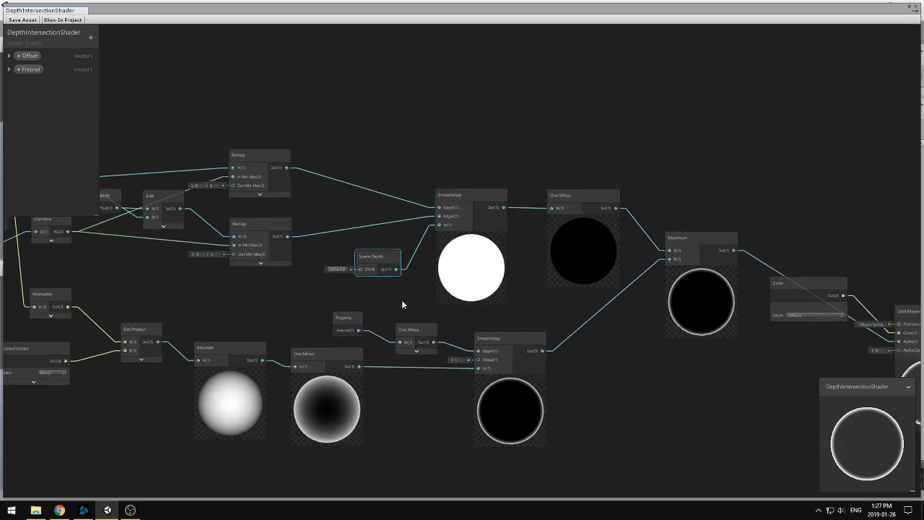
Step: Examine the graph's Fresnel branch, from the Normal Vector and Dot Product nodes to its Smoothstep and the Maximum node
scroll(402, 299, "down", 2)
scroll(382, 262, "down", 1)
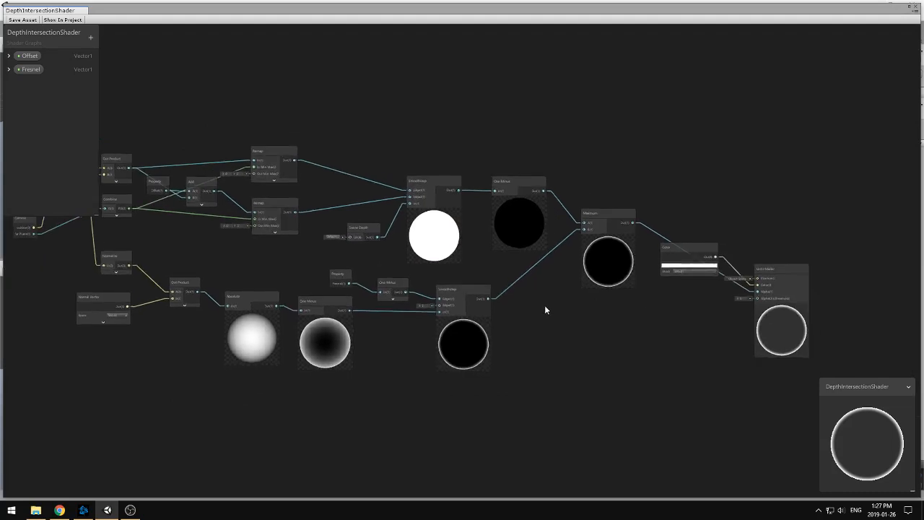
middle_click_drag(545, 307, 521, 252)
middle_click_drag(561, 282, 662, 290)
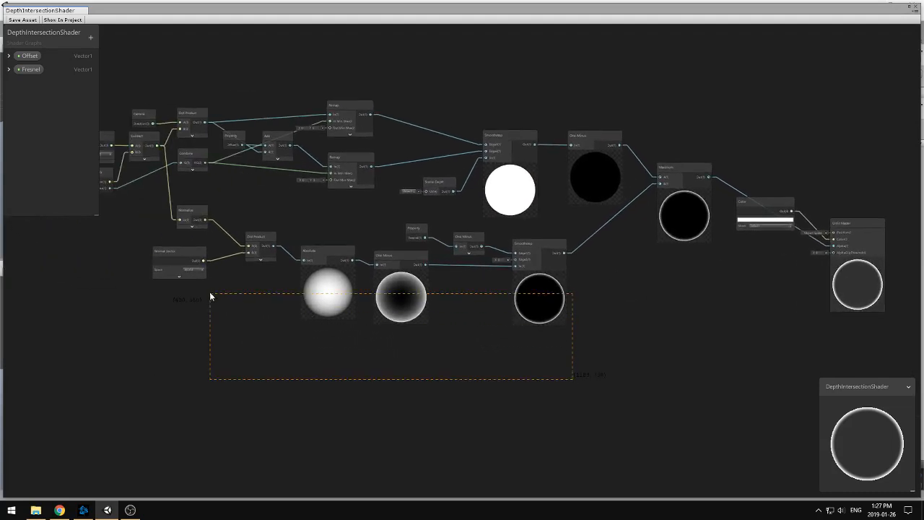
left_click_drag(156, 230, 155, 229)
left_click(449, 359)
middle_click_drag(449, 360, 352, 387)
middle_click_drag(517, 345, 486, 356)
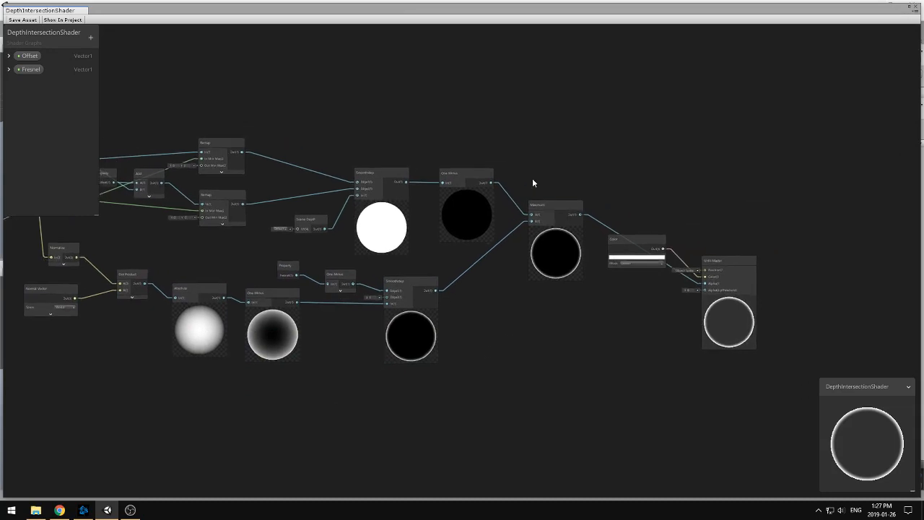
Step: Examine the Unlit Master node and the connections feeding it, and close the shader graph
middle_click_drag(589, 195, 556, 190)
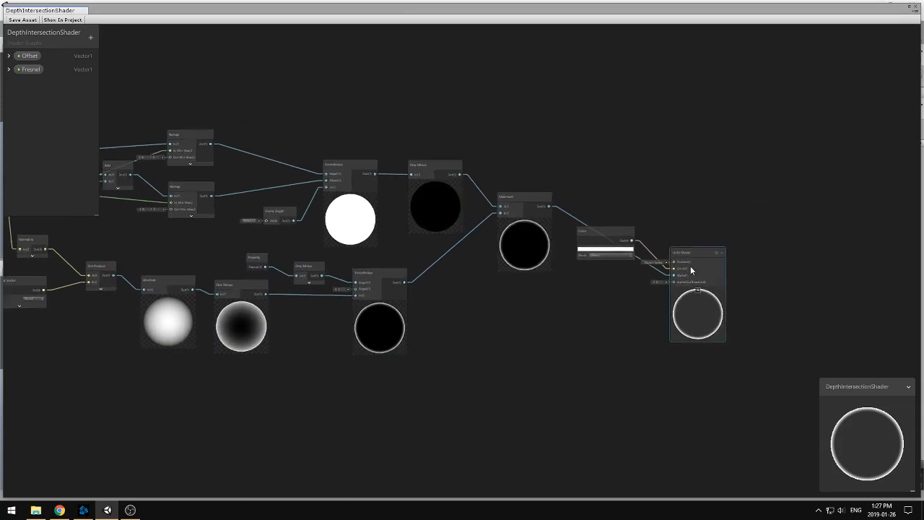
middle_click_drag(692, 267, 640, 259)
scroll(660, 305, "up", 2)
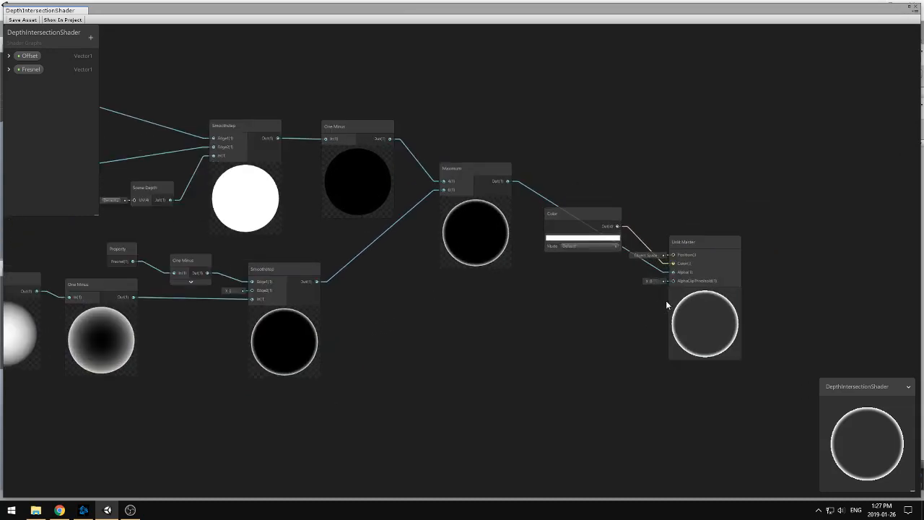
left_click(700, 254)
left_click(588, 343)
scroll(551, 344, "down", 5)
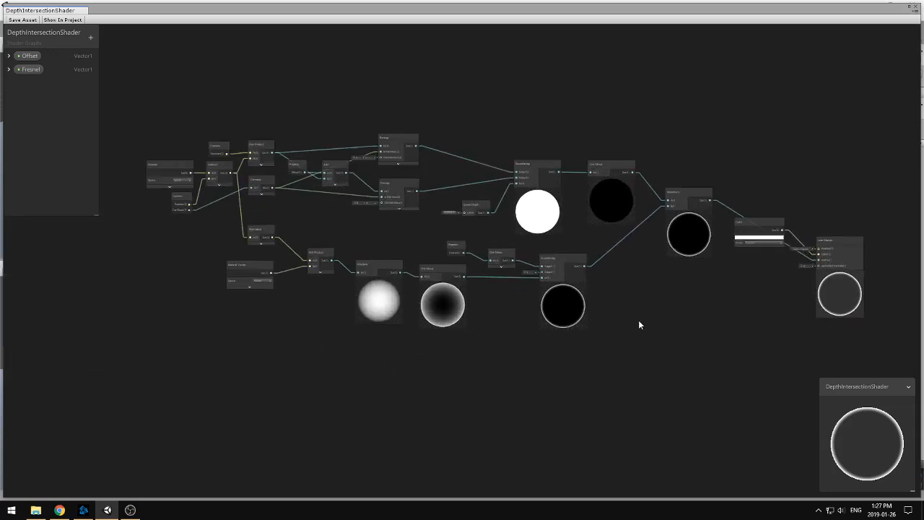
middle_click_drag(639, 325, 639, 309)
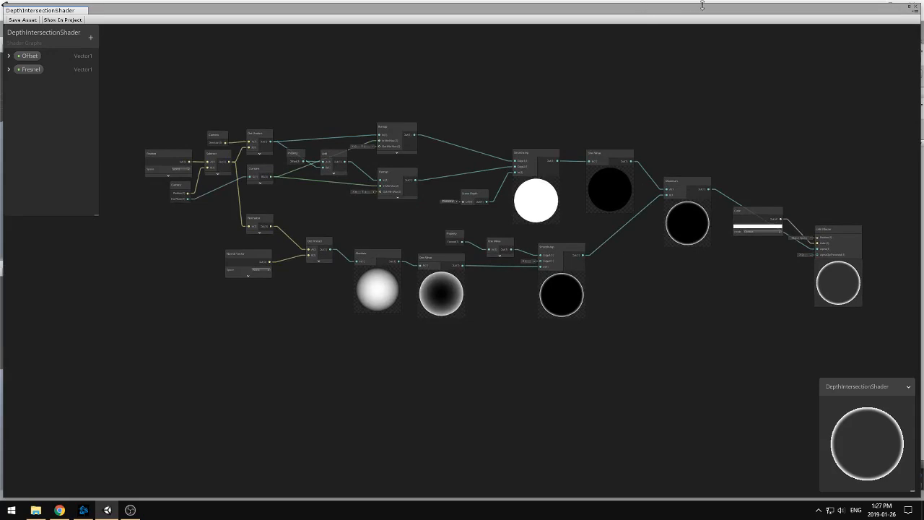
double_click(701, 6)
left_click(904, 15)
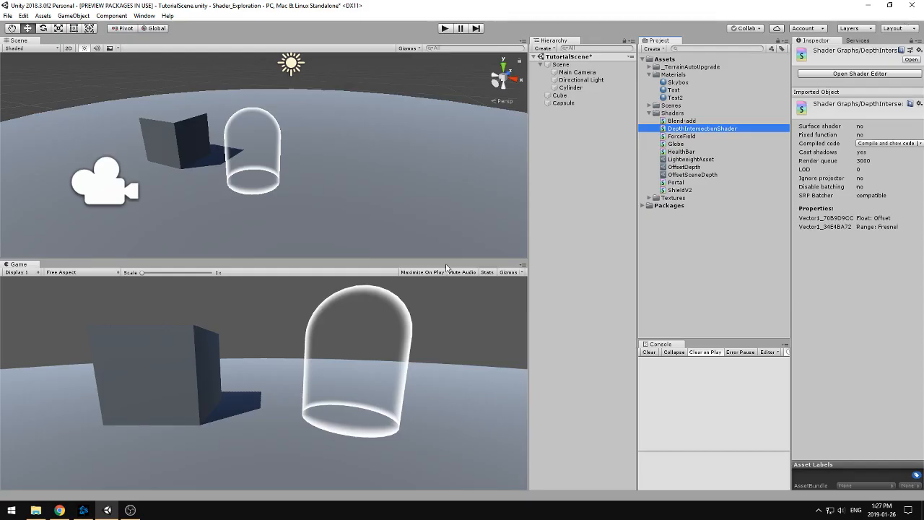
Step: Delete the capsule from the scene
left_click(371, 76)
left_click(267, 157)
key("Delete")
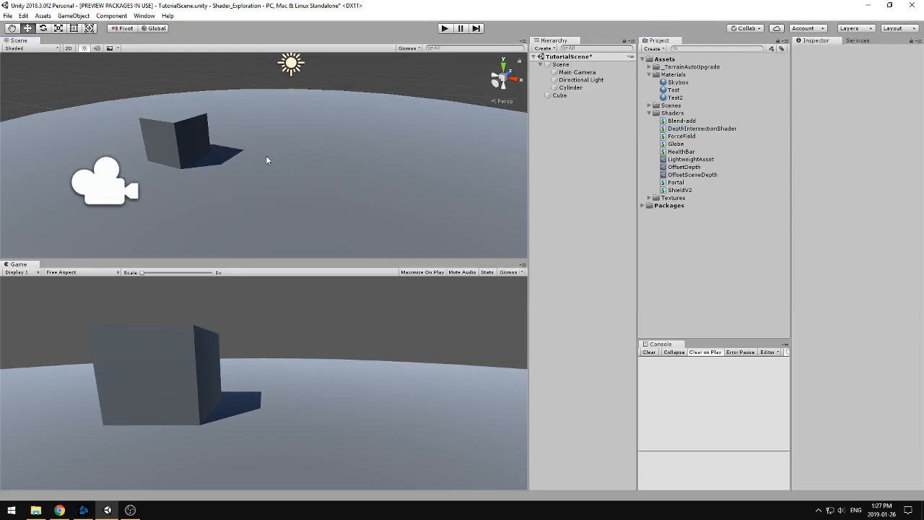
Step: Check the Lightweight RP package in the Package Manager and close it
left_click(143, 15)
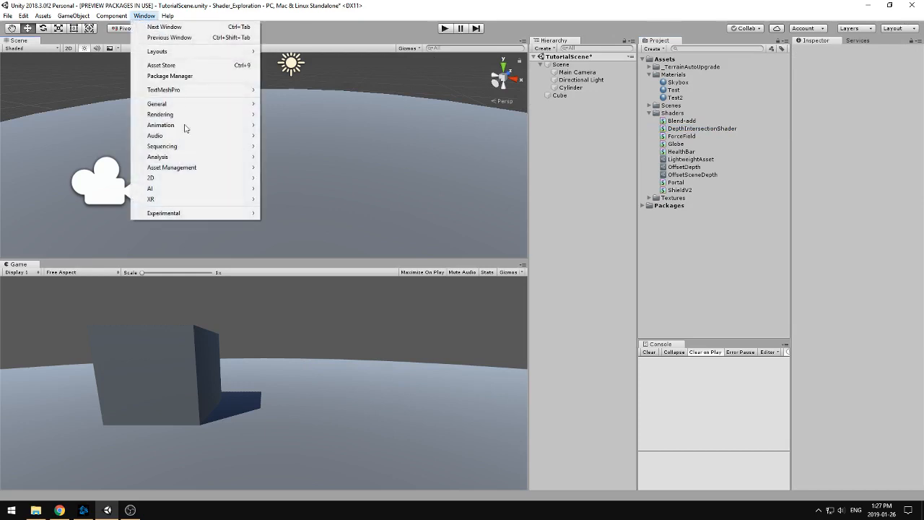
left_click(177, 77)
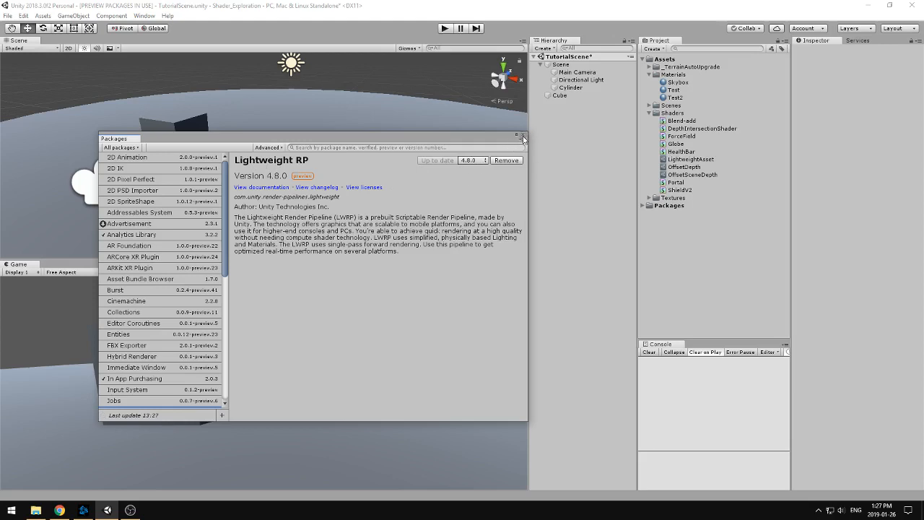
left_click(524, 135)
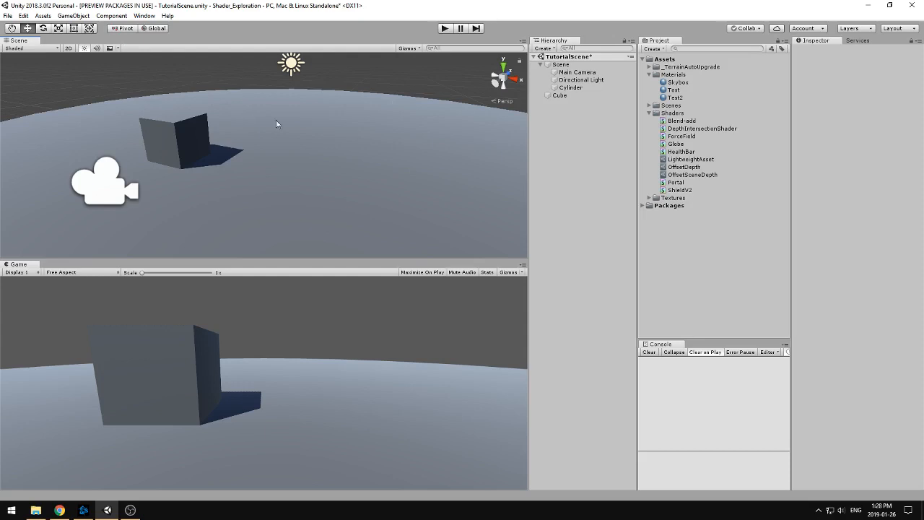
Step: Add a sphere to the scene next to the cube
left_click_drag(301, 160, 325, 196, "alt")
right_click(575, 141)
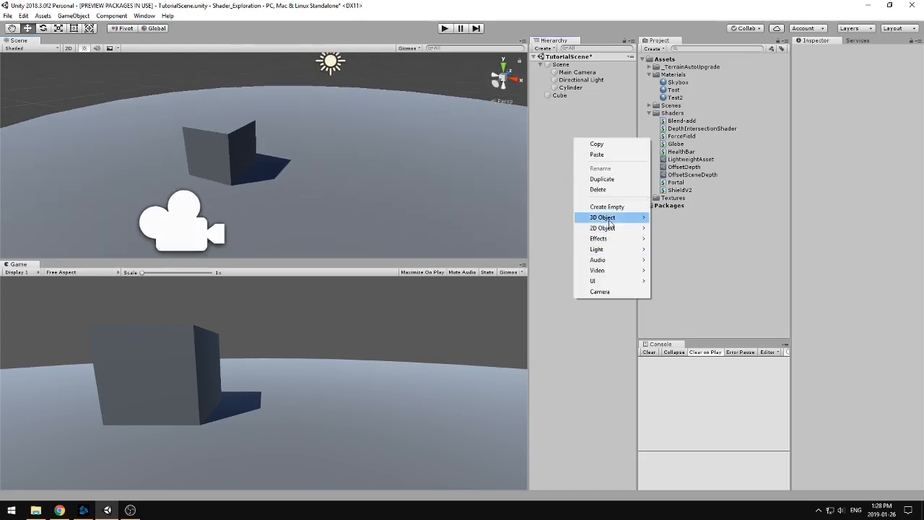
mouse_move(608, 219)
left_click(692, 229)
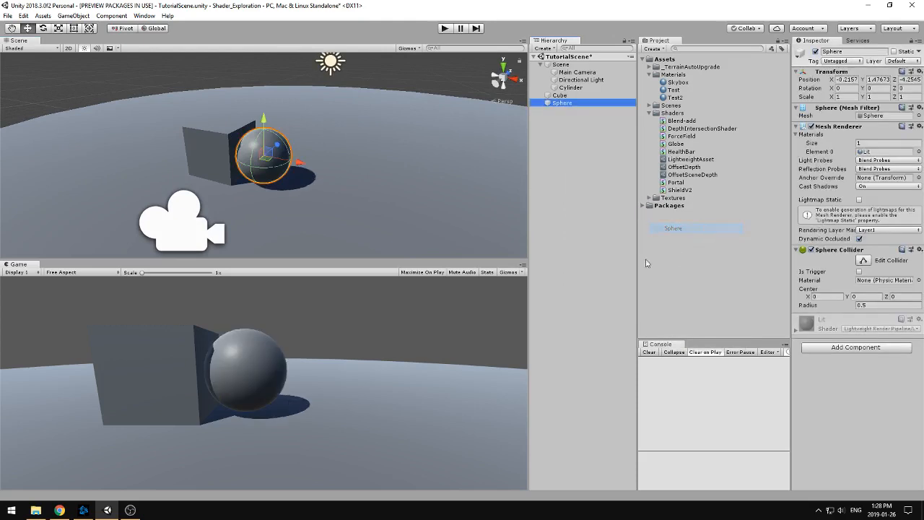
Step: Scale the sphere uniformly to about 1.36 and move it beside the cube to about X 0.546, Y 1.473
left_click_drag(340, 185, 323, 180)
mouse_move(291, 130)
left_mouse_down()
mouse_move(292, 150)
mouse_move(292, 126)
left_mouse_up()
key("r")
left_click_drag(290, 161, 303, 146)
key("w")
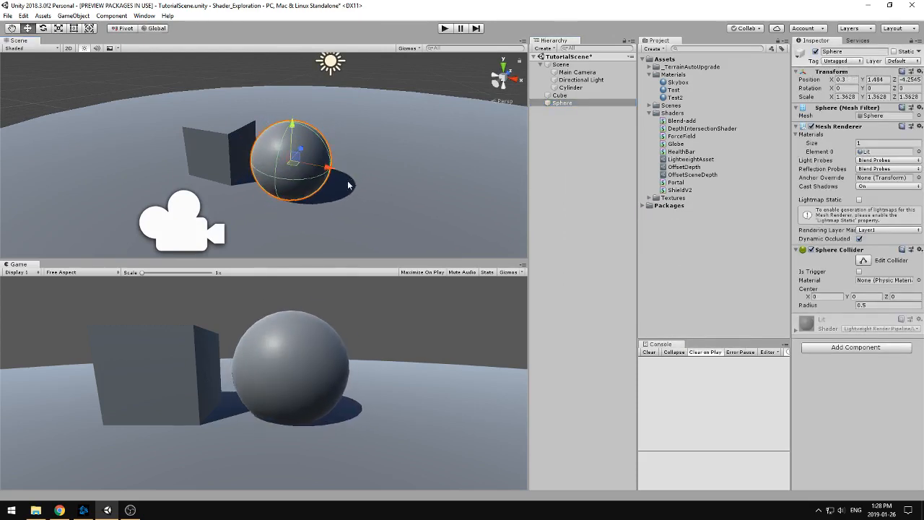
left_click_drag(329, 179, 344, 180)
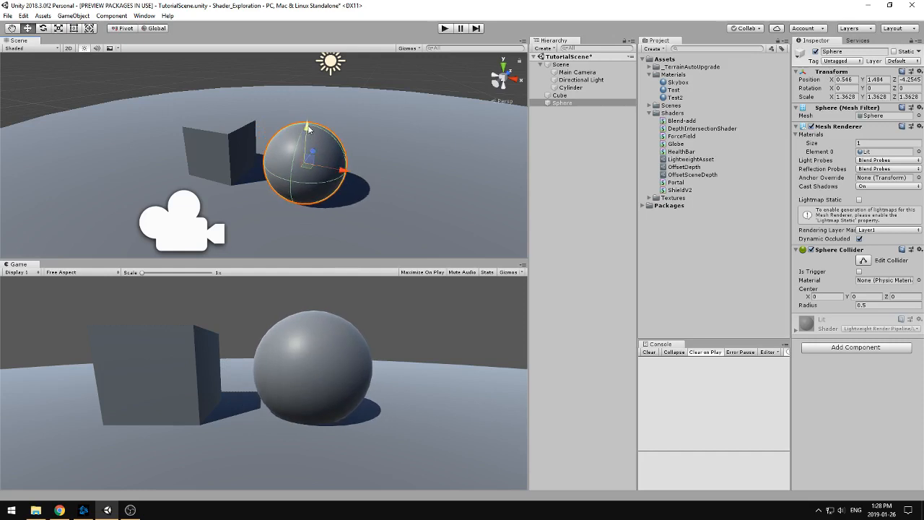
left_click_drag(308, 128, 308, 129)
left_click_drag(345, 201, 329, 216, "alt")
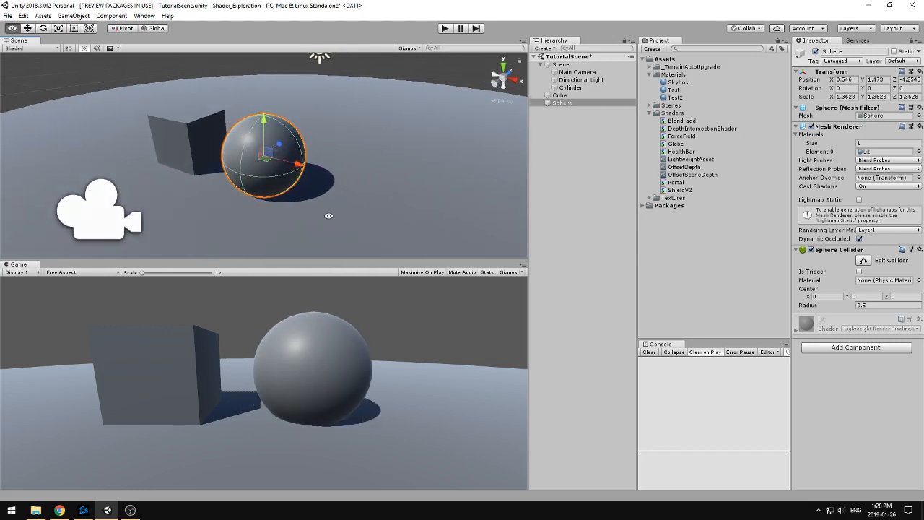
Step: Turn off shadow casting on the sphere's Mesh Renderer and raise the sphere slightly
left_click(866, 187)
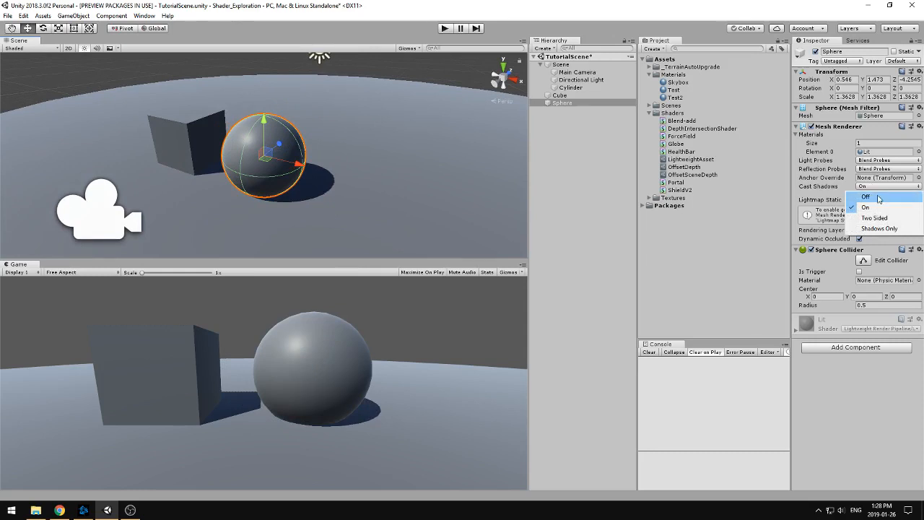
left_click(879, 199)
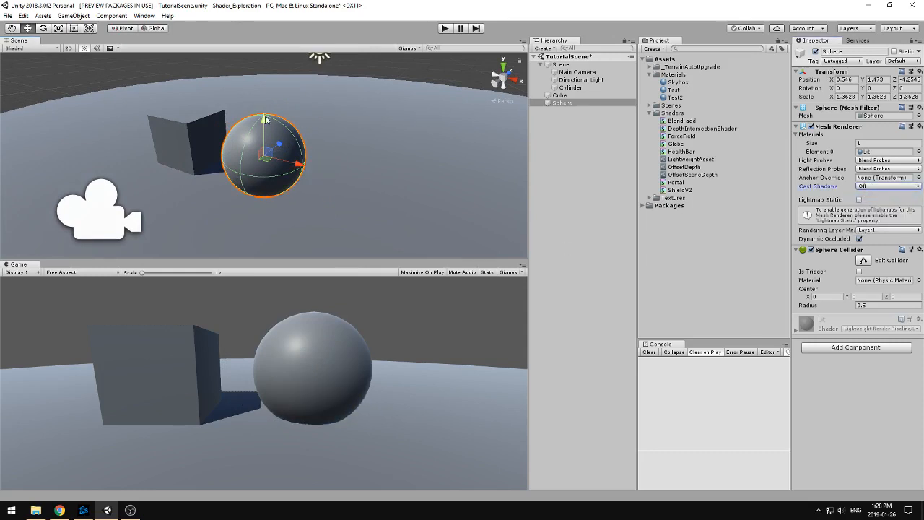
left_click_drag(272, 122, 272, 117)
left_click(595, 175)
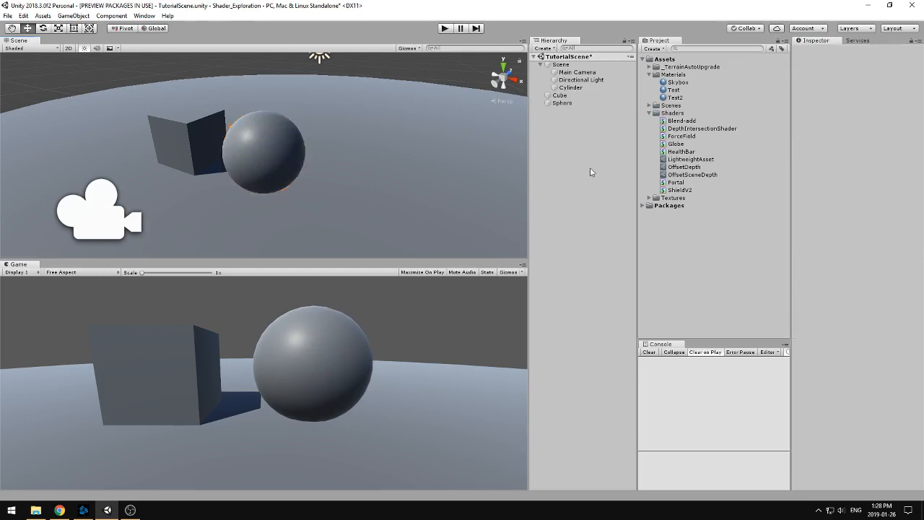
left_click_drag(340, 158, 353, 166, "alt")
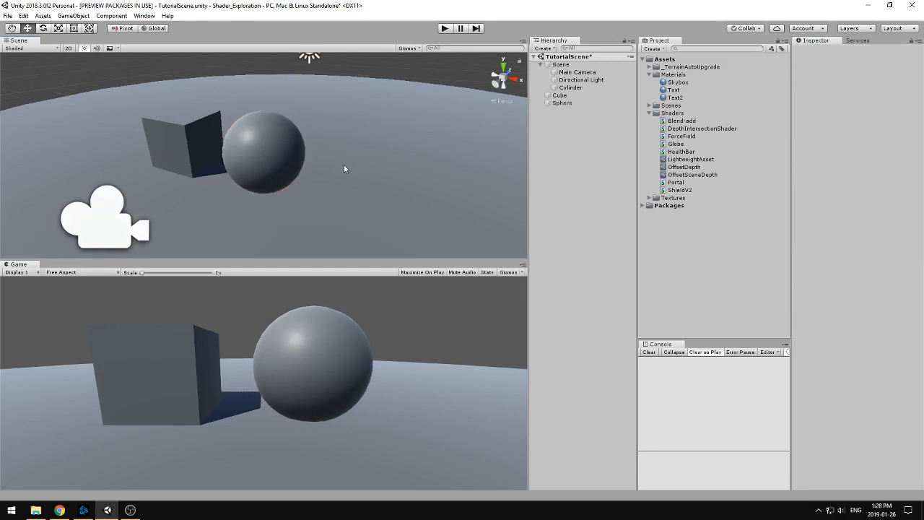
Step: Create an Unlit Graph shader named TutorialGraph in the Shaders folder
left_click(679, 116)
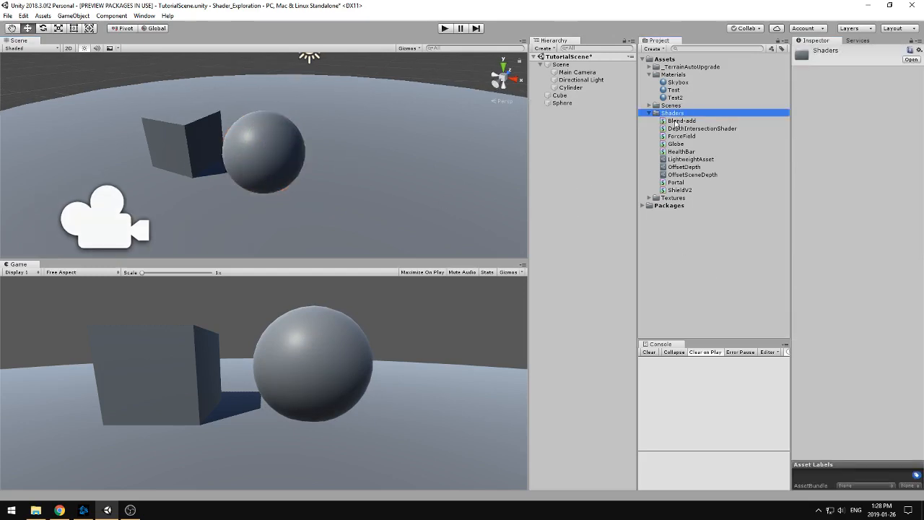
right_click(676, 115)
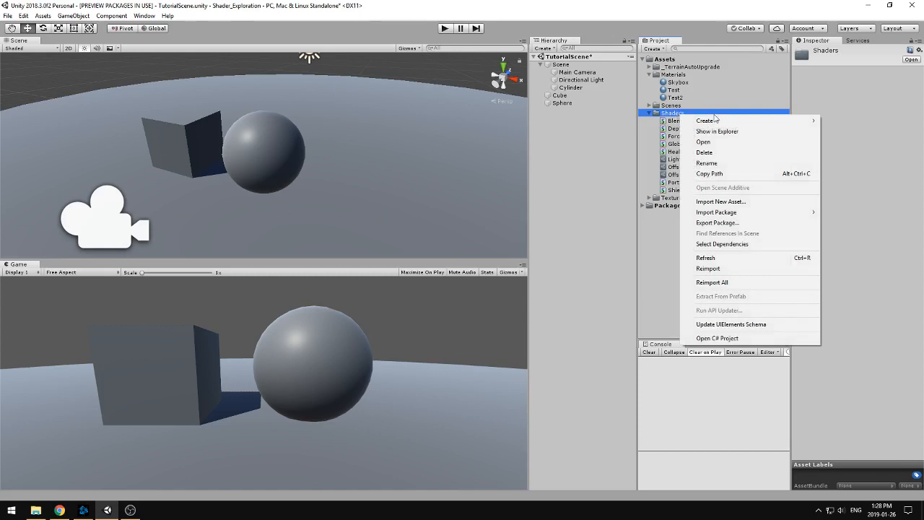
mouse_move(718, 120)
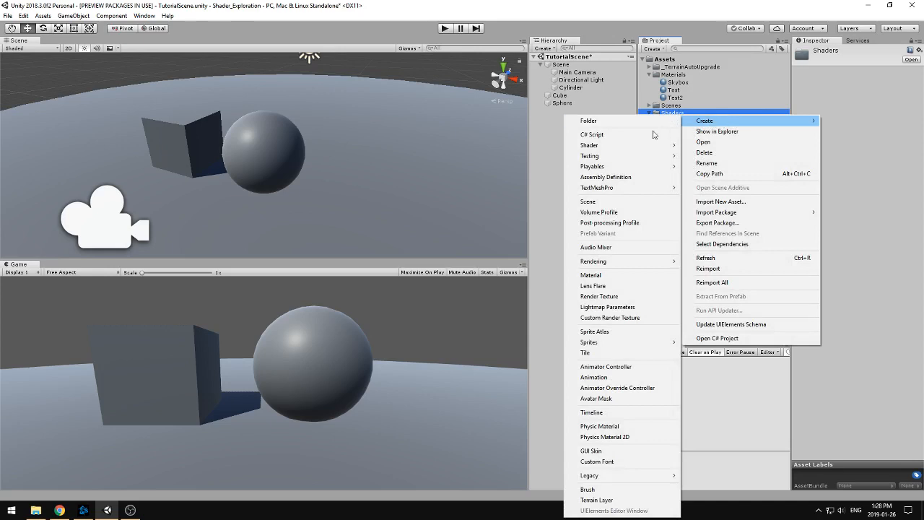
mouse_move(622, 150)
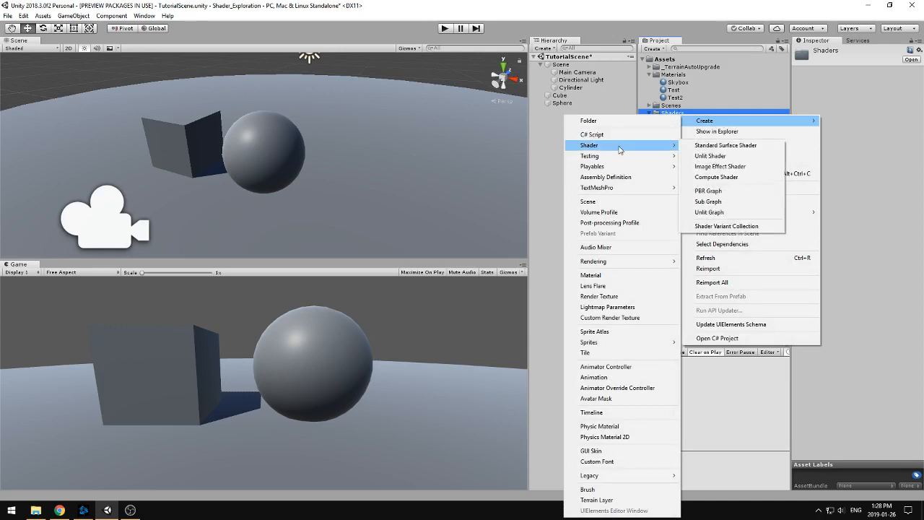
left_click(728, 214)
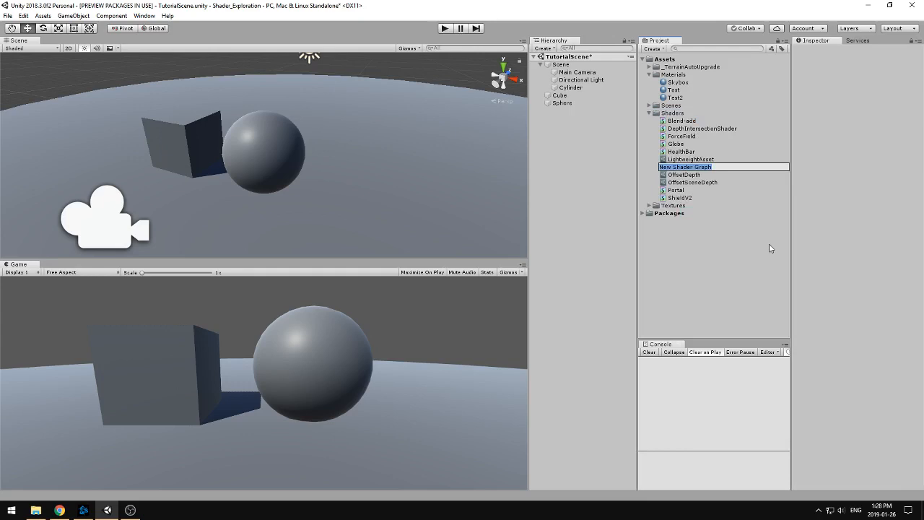
type("TutorialGraph")
key("Return")
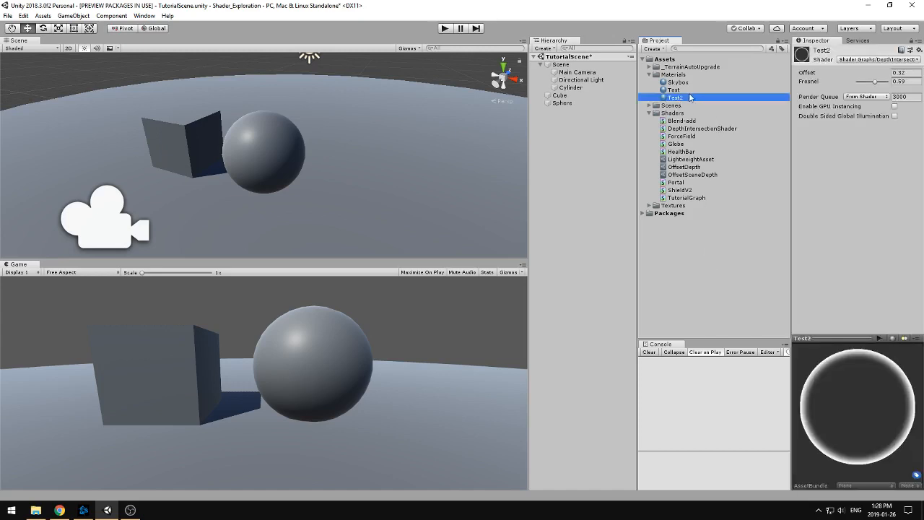
Step: Create a material named TutorialMaterial in the Materials folder
left_click(680, 75)
right_click(682, 74)
mouse_move(711, 80)
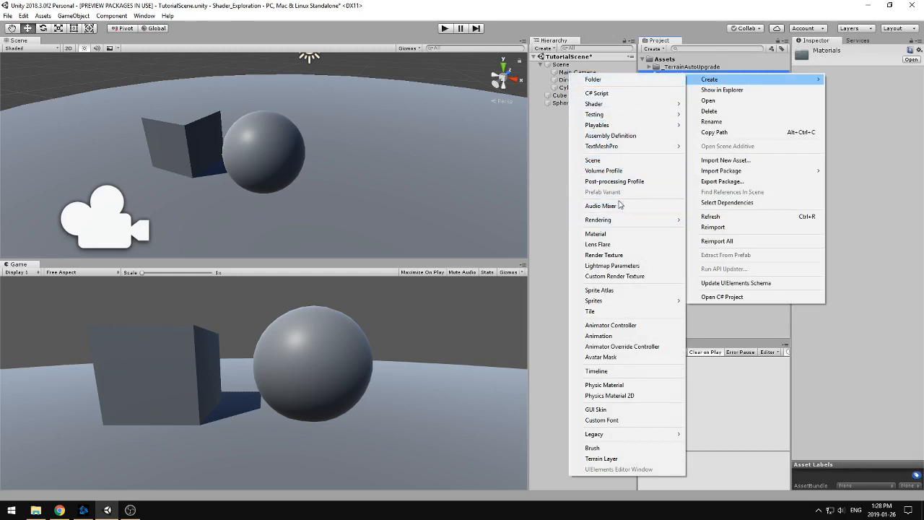
left_click(621, 236)
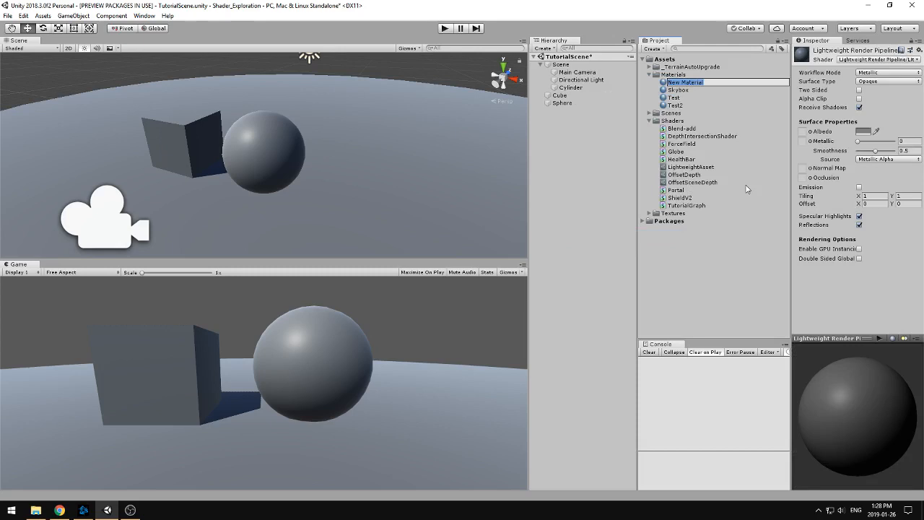
type("Tutorial")
key("Return")
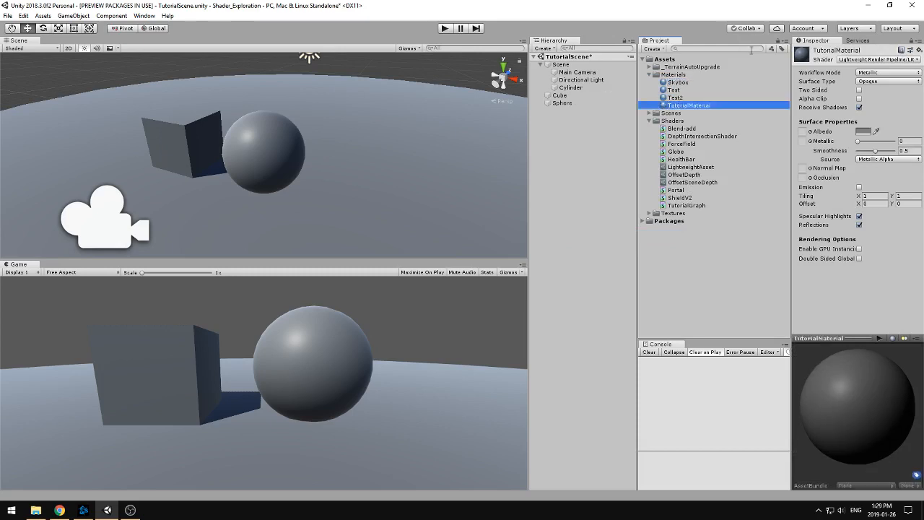
Step: Assign the Shader Graphs/TutorialGraph shader to TutorialMaterial and apply the material to the sphere
left_click(856, 60)
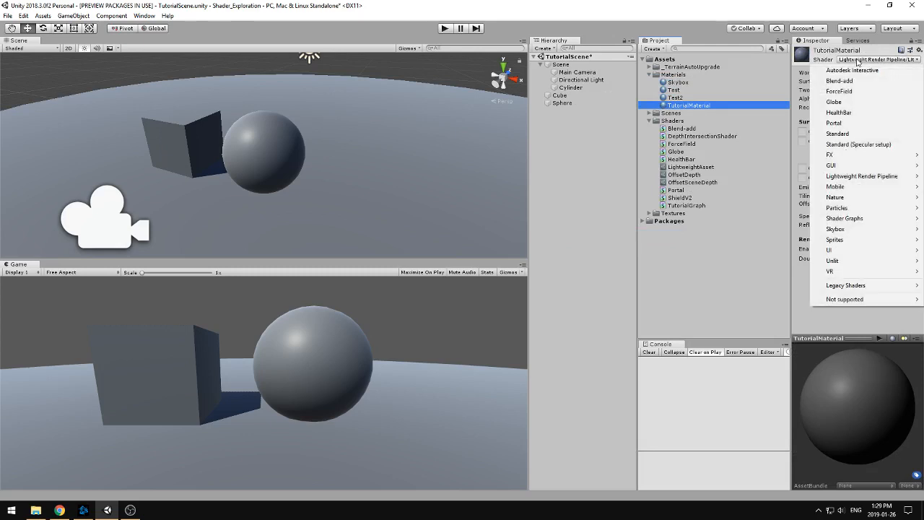
mouse_move(854, 218)
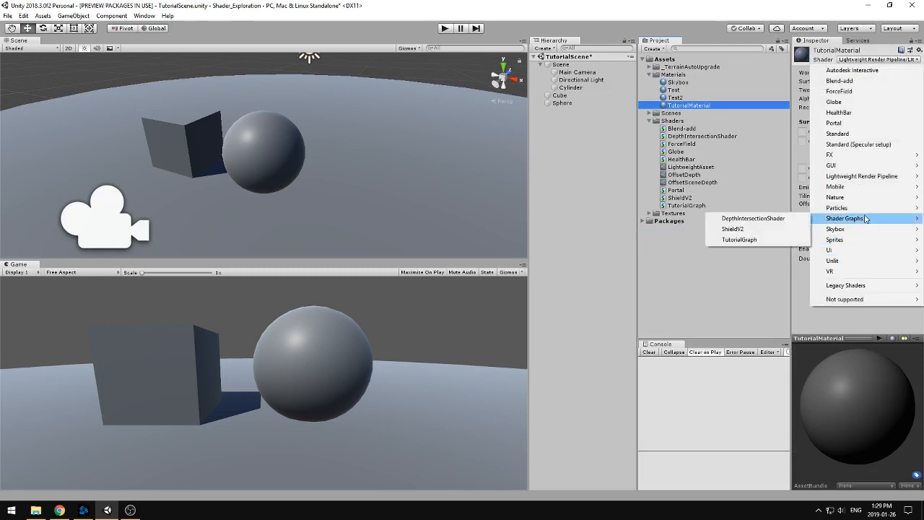
left_click(744, 244)
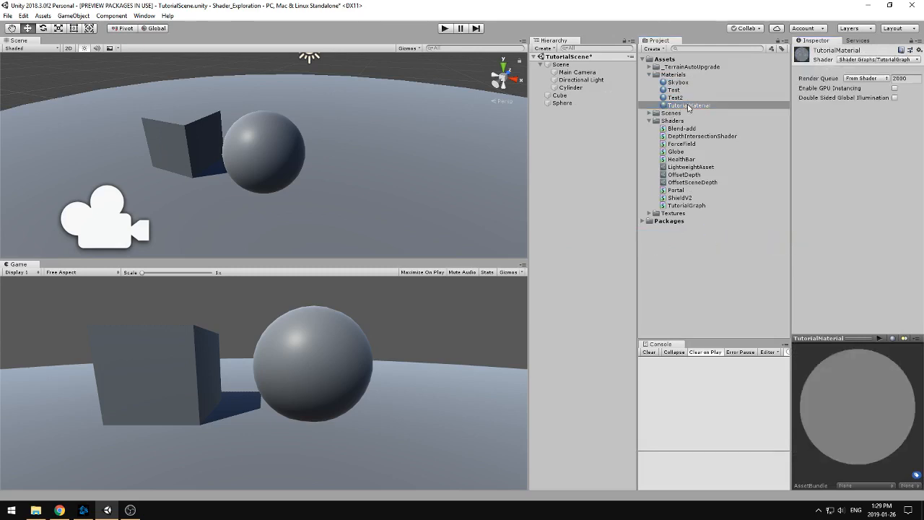
left_click_drag(703, 107, 279, 140)
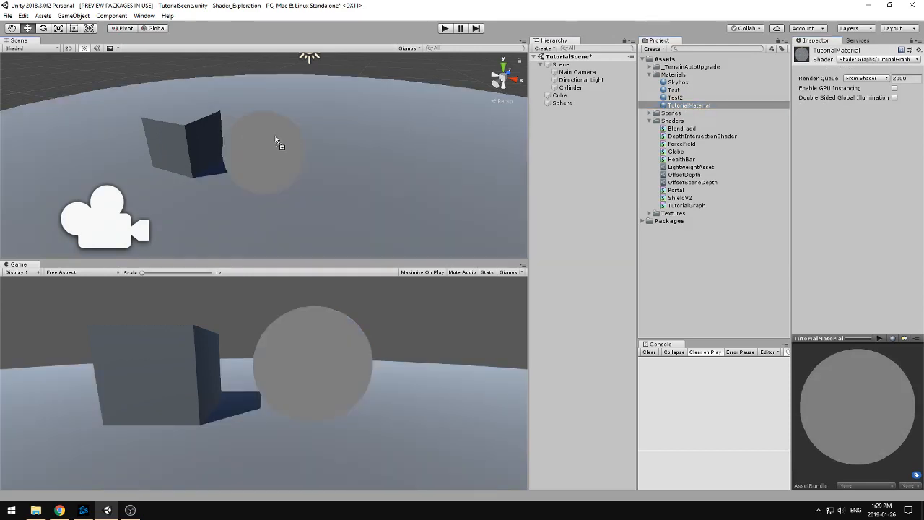
Step: Lower the sphere partly into the ground, to about Y 1.205
left_click(271, 176)
left_click_drag(272, 176, 321, 160, "alt")
left_click_drag(266, 119, 265, 137)
left_click_drag(303, 197, 416, 144, "alt")
left_click(571, 170)
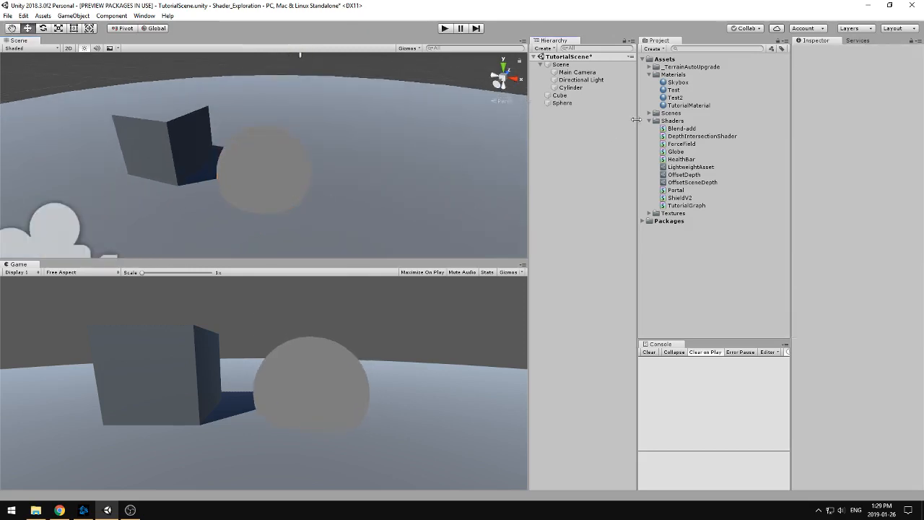
left_click(573, 106)
left_click(587, 174)
left_click(291, 164)
left_click(574, 161)
Step: Check the Depth Texture setting of the Main Camera
left_click(577, 72)
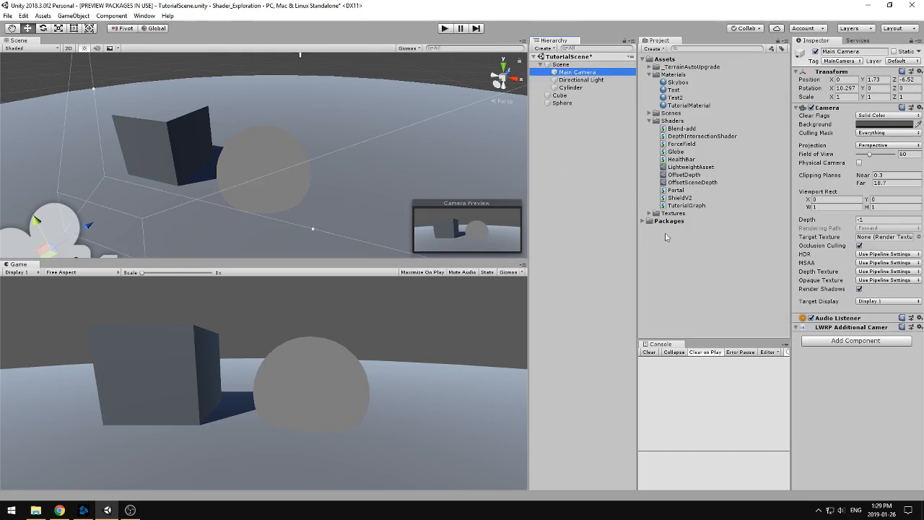
left_click(828, 273)
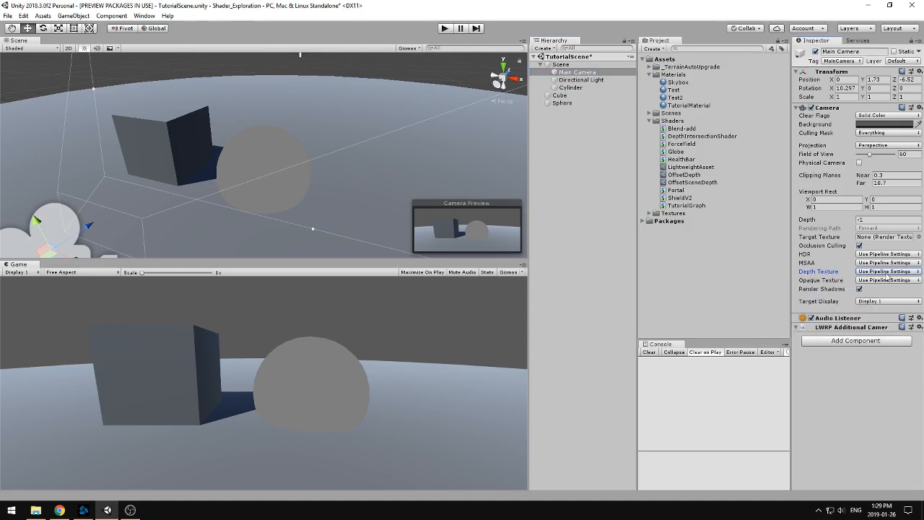
left_click(718, 272)
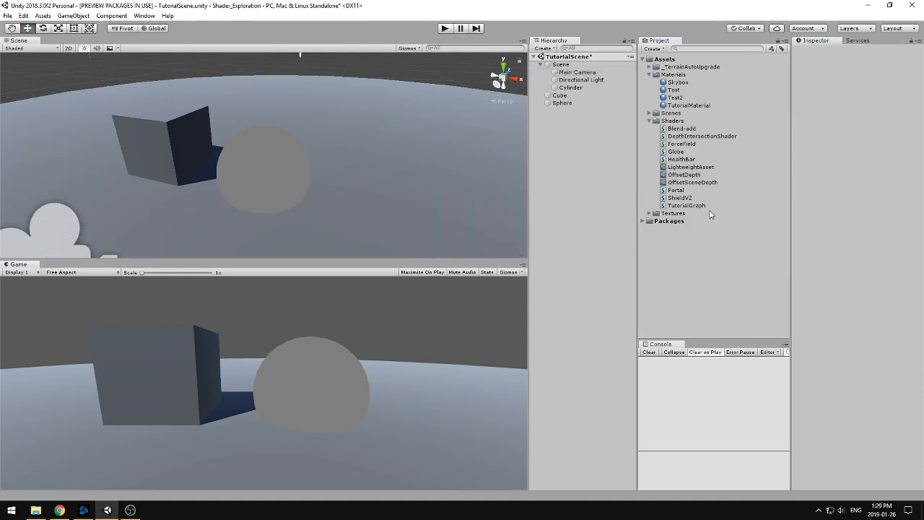
Step: Check the Depth Texture and Opaque Texture options in the LightweightAsset's General settings
left_click(683, 168)
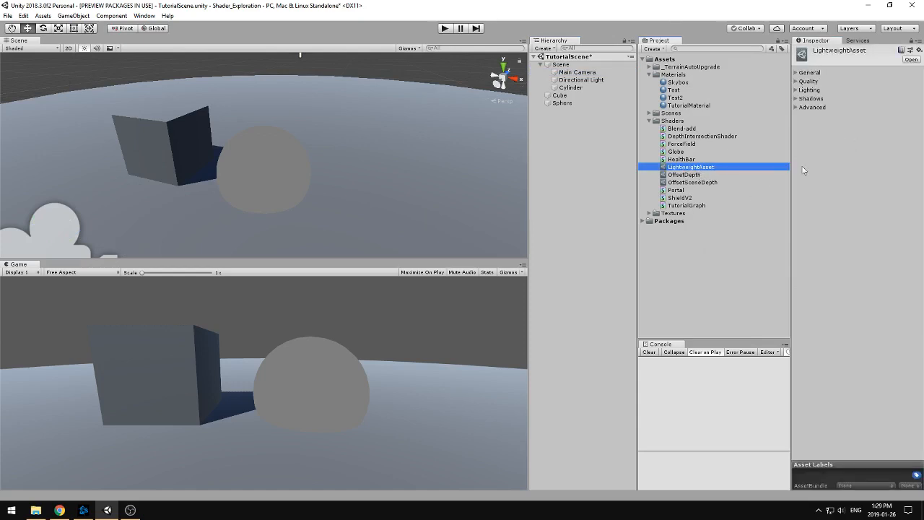
left_click(795, 72)
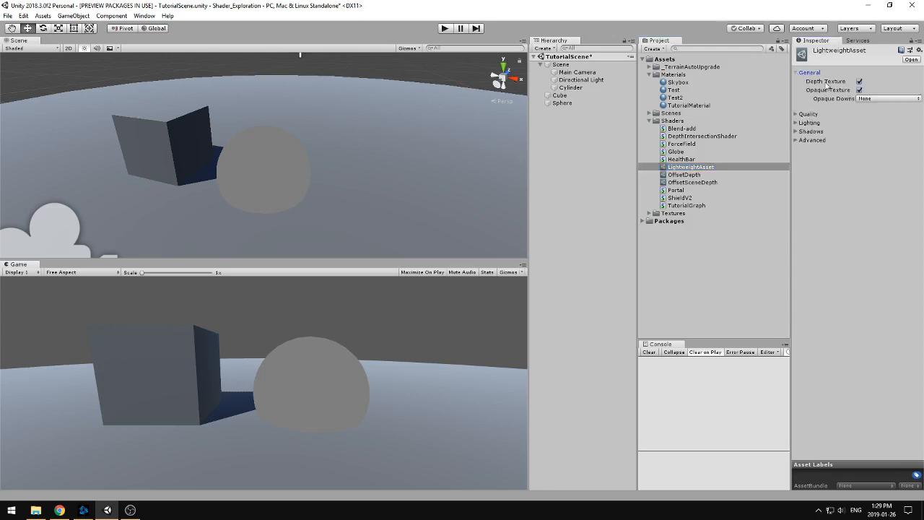
left_click(719, 258)
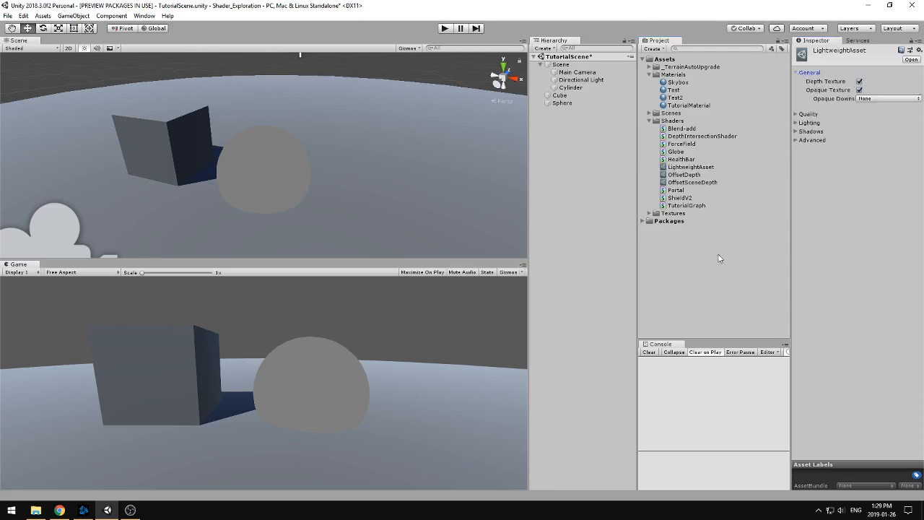
left_click_drag(348, 143, 344, 152, "alt")
left_click(295, 160)
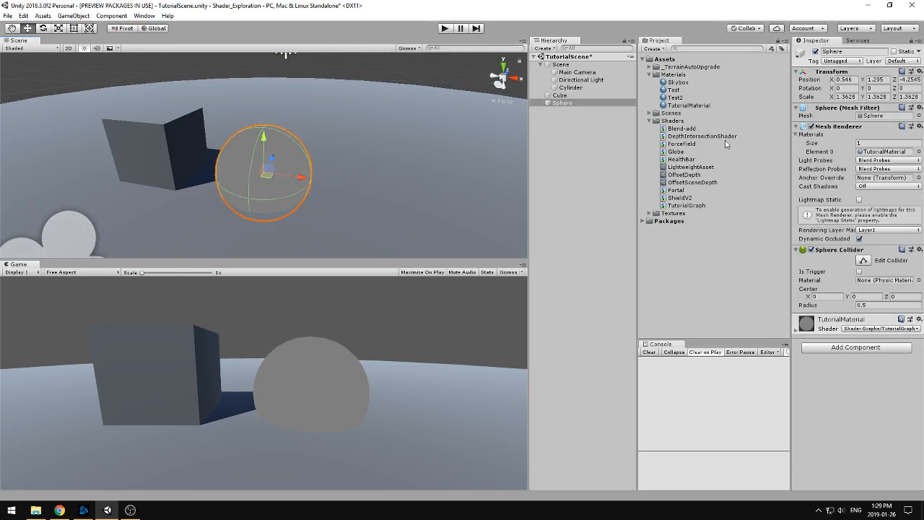
left_click(722, 270)
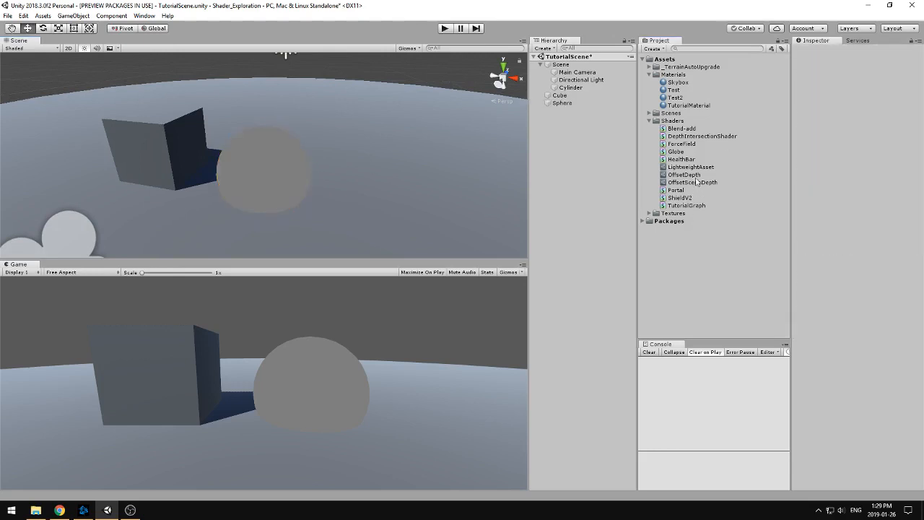
Step: Open TutorialGraph from the Shaders folder in the shader graph editor
left_click(694, 206)
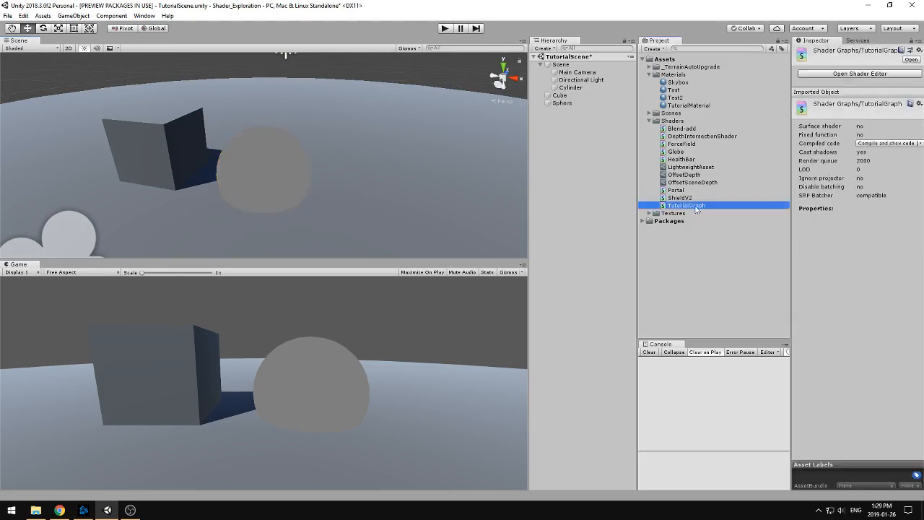
double_click(696, 206)
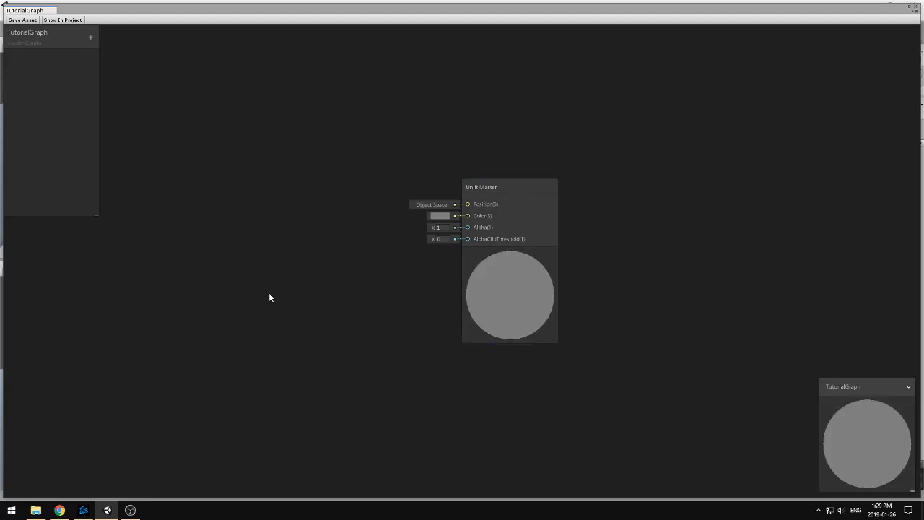
middle_click_drag(269, 297, 551, 325)
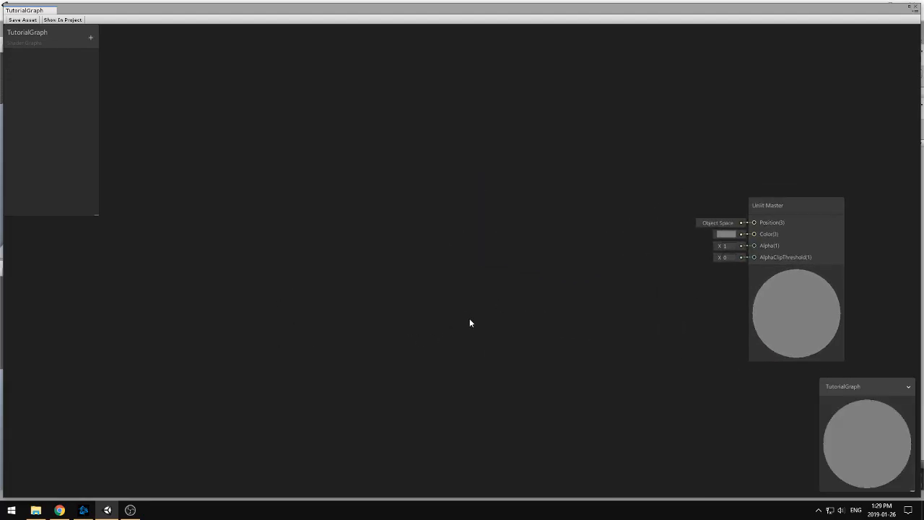
scroll(440, 247, "down", 1)
middle_click_drag(440, 247, 433, 297)
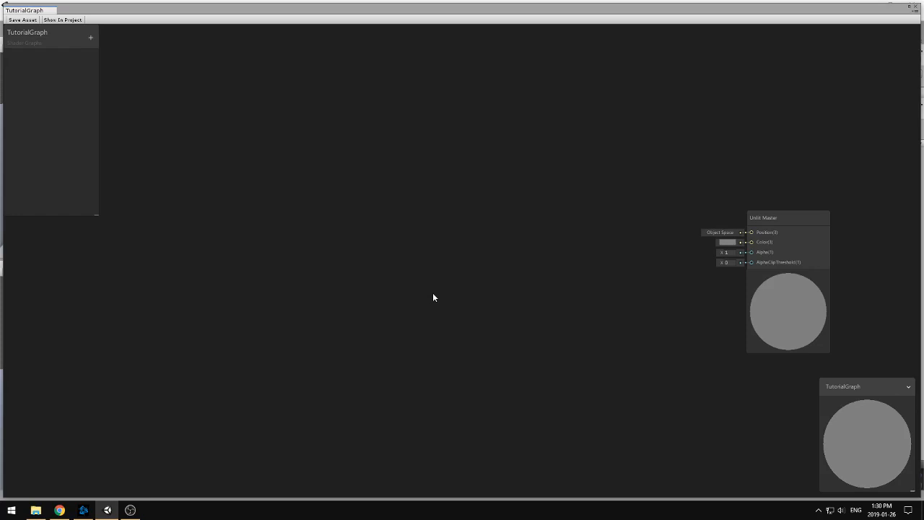
Step: Add a Scene Depth node to the graph
middle_click_drag(400, 265, 413, 271)
key("space")
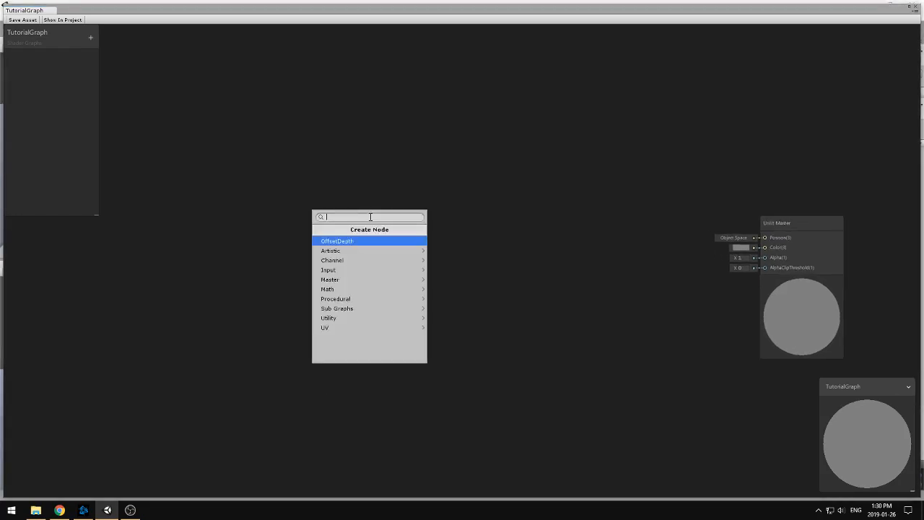
type("depo")
key("BackSpace")
key("BackSpace")
key("BackSpace")
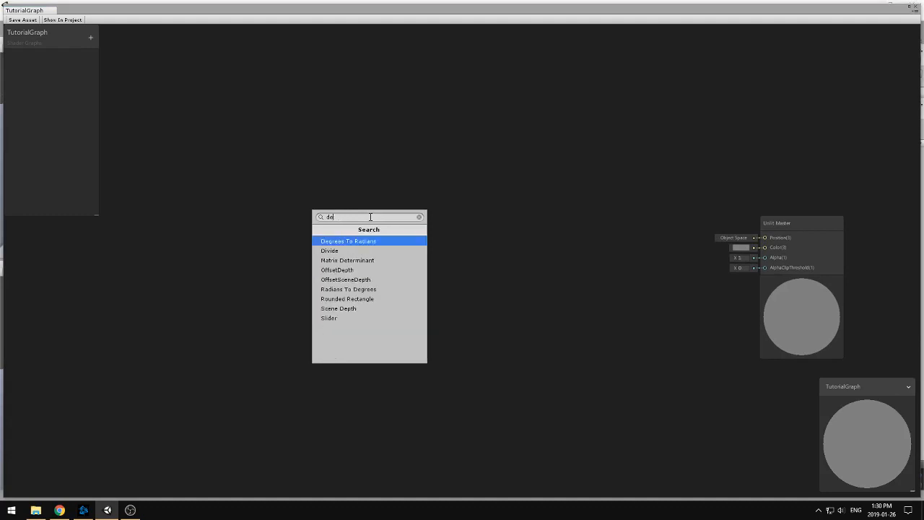
type("pth")
key("Down")
key("Down")
key("Return")
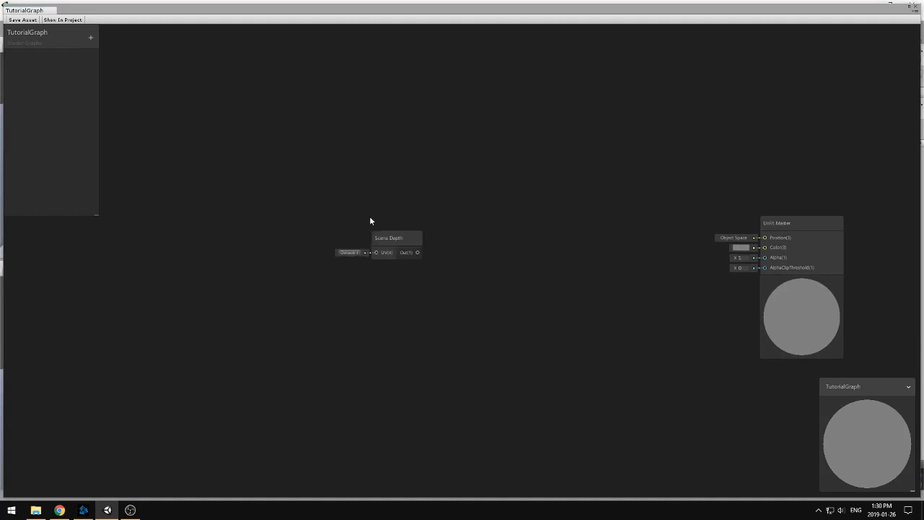
Step: Connect the Scene Depth output to the Unlit Master's Color input and close the graph window
left_click_drag(373, 245, 720, 240)
left_click_drag(361, 231, 371, 259)
left_click(396, 206)
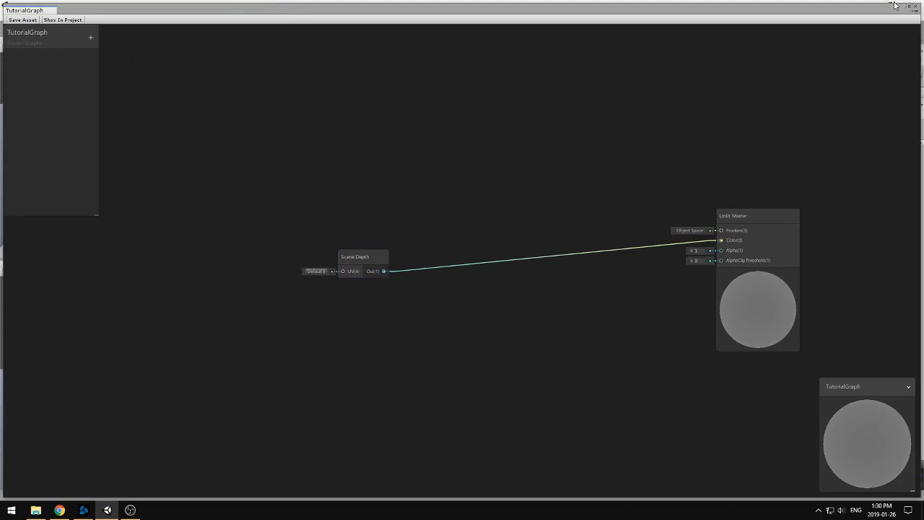
left_click(915, 6)
Step: Examine the sphere's depth shading in the Scene and Game views
left_click(305, 175)
left_click_drag(316, 189, 339, 217, "alt")
left_click_drag(284, 154, 300, 138)
left_click_drag(304, 189, 304, 162, "alt")
left_click(346, 81)
scroll(282, 125, "up", 2)
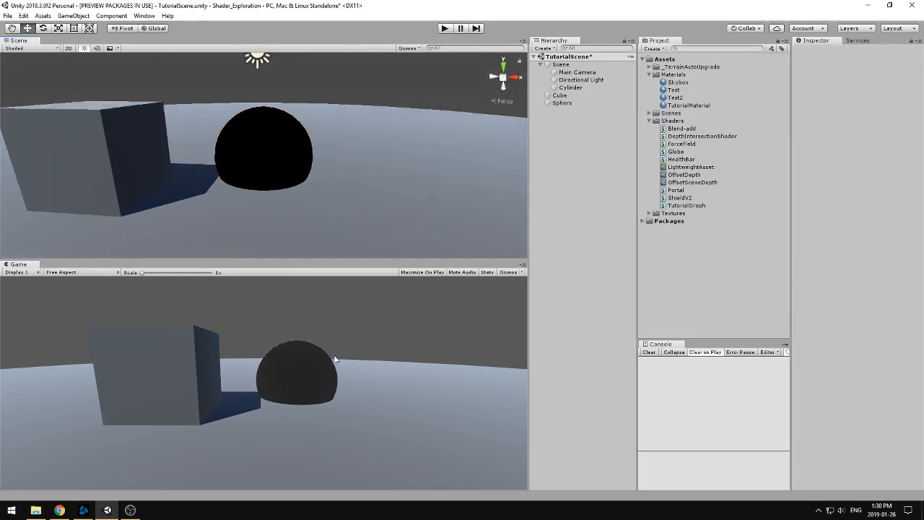
scroll(326, 176, "down", 2)
Step: Move the sphere towards the Main Camera, to about Z -4.218
left_click_drag(330, 185, 270, 150, "alt")
left_click(272, 167)
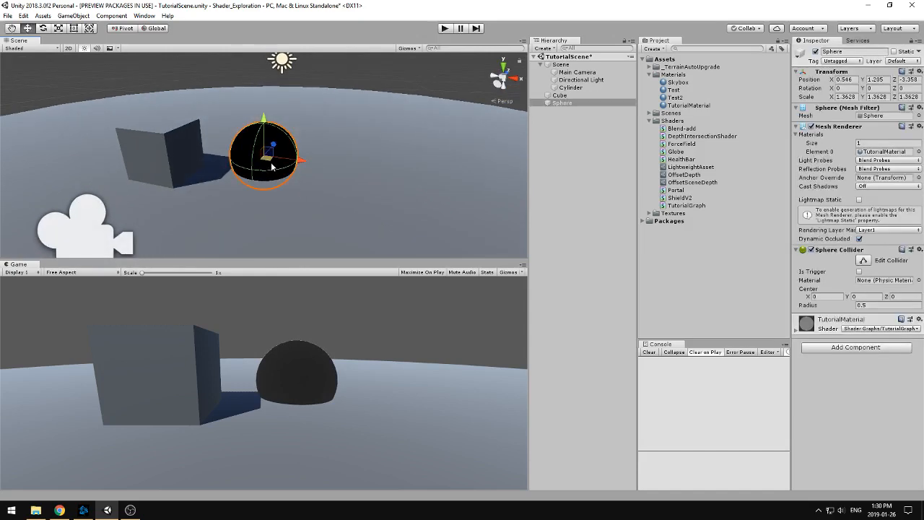
left_click(601, 193)
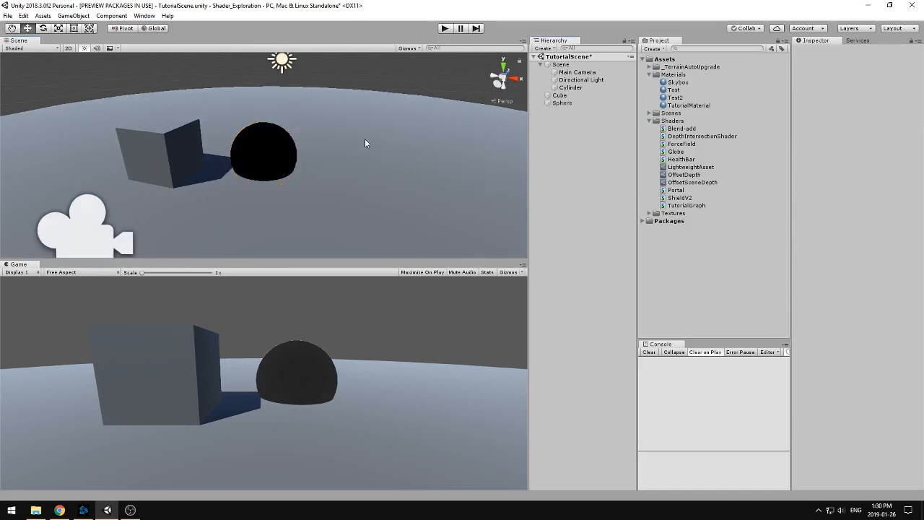
left_click(257, 152)
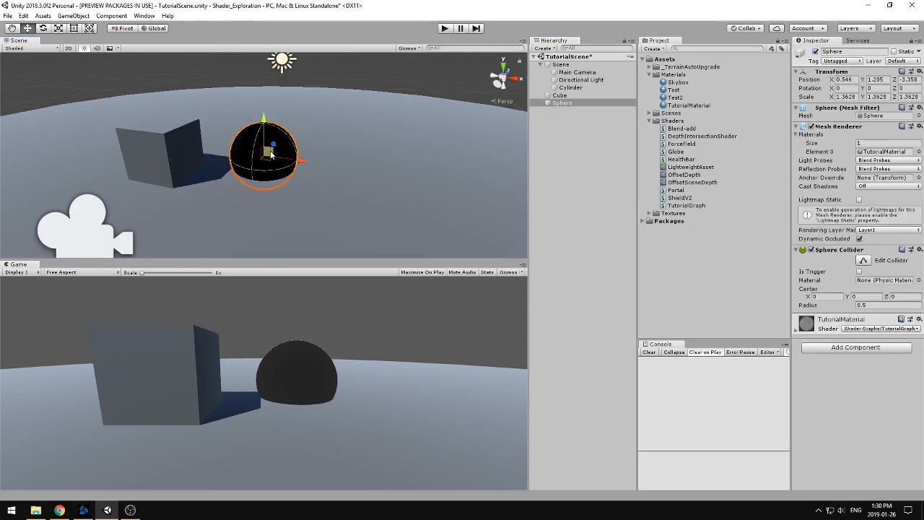
mouse_move(271, 153)
left_mouse_down("alt")
mouse_move(285, 150)
mouse_move(268, 163)
mouse_move(363, 94)
mouse_move(251, 158)
mouse_move(351, 94)
mouse_move(305, 129)
mouse_move(303, 156)
mouse_move(450, 94)
mouse_move(249, 167)
mouse_move(367, 88)
mouse_move(262, 164)
left_mouse_up("alt")
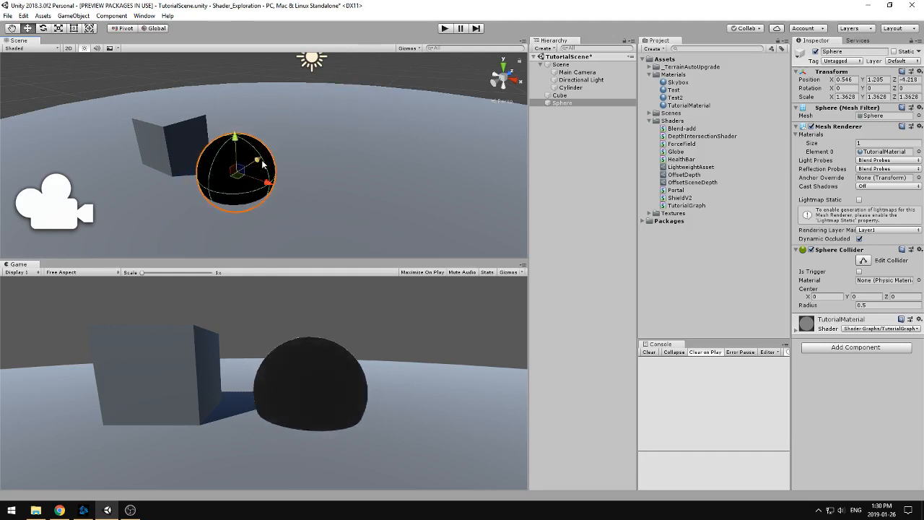
Step: Set the Main Camera's far clipping plane to 1000
left_click(61, 209)
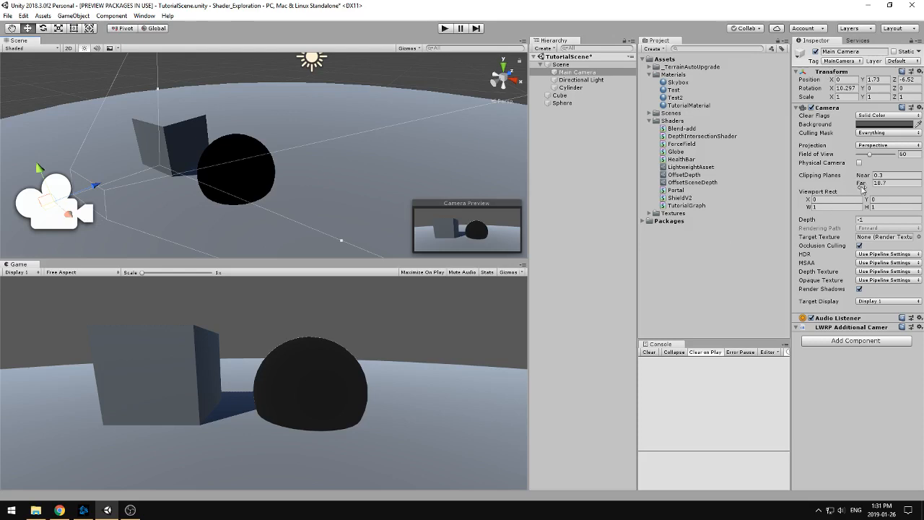
left_click(891, 182)
type("100")
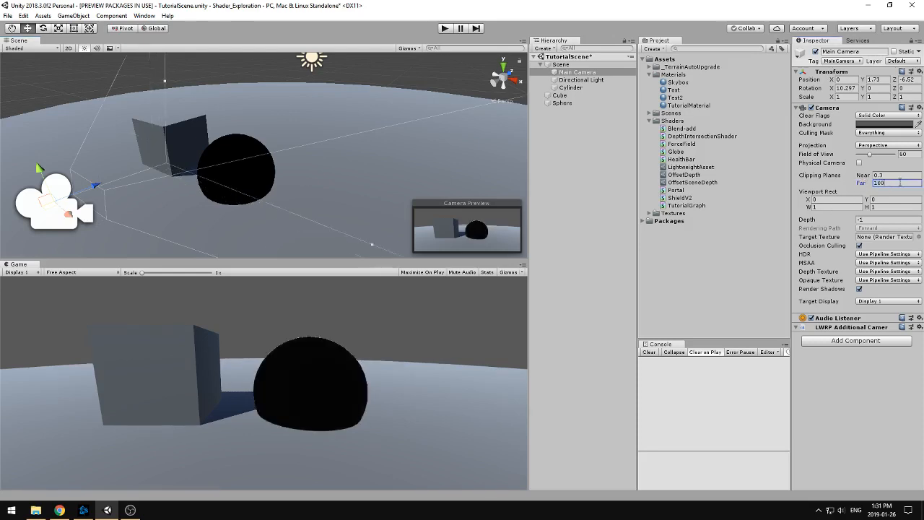
type("0")
Step: Move the sphere away from the Main Camera, to about Z -2.13
left_click(236, 173)
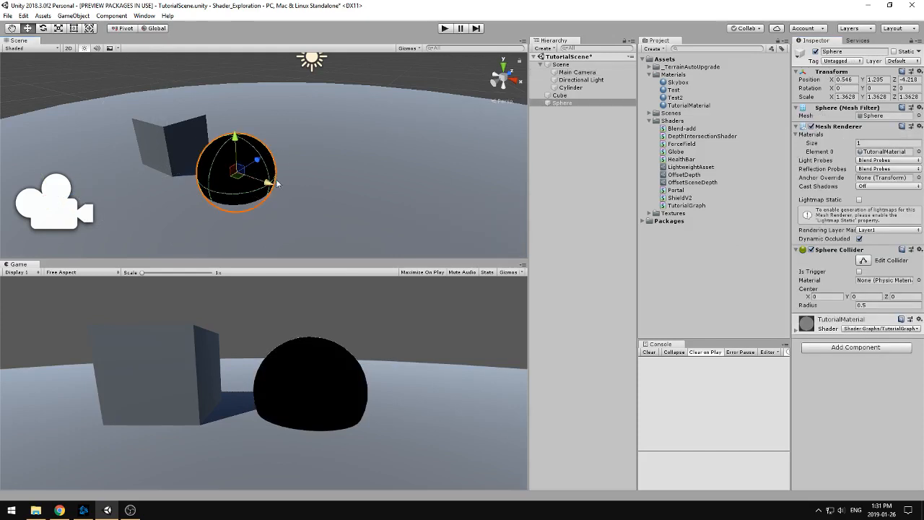
left_click_drag(236, 169, 345, 103)
left_click_drag(485, 75, 215, 210)
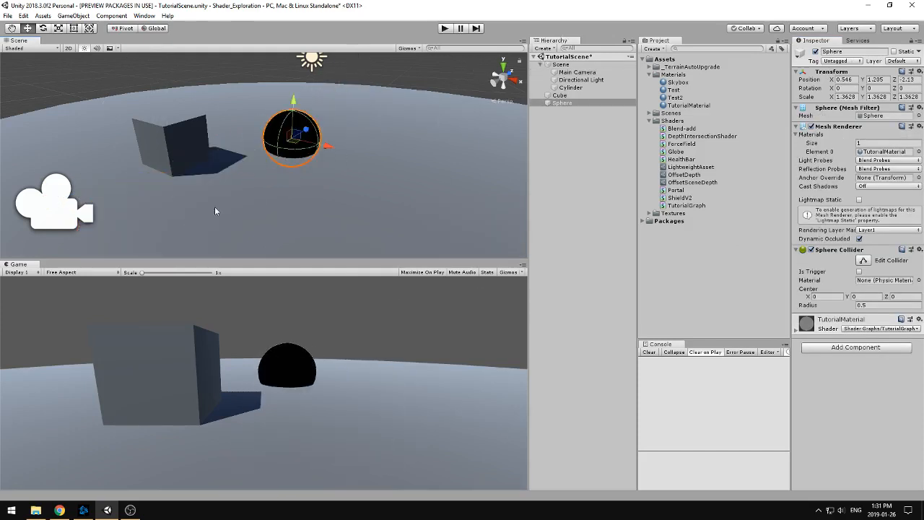
Step: Set the Main Camera's far clipping plane to 10
left_click(64, 216)
left_click(900, 183)
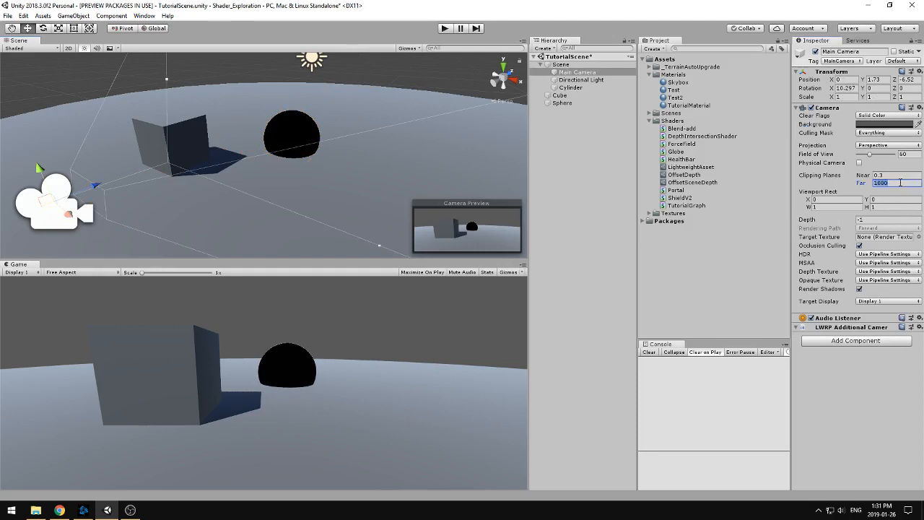
type("10")
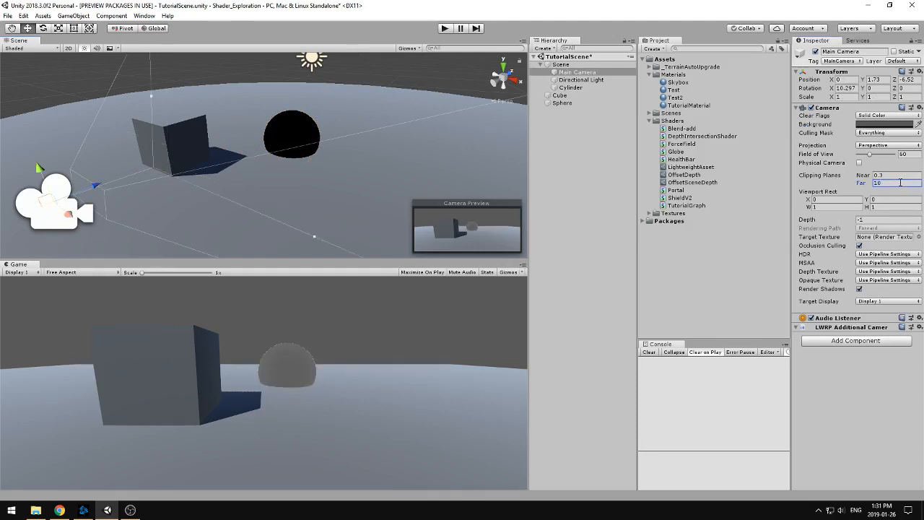
scroll(335, 159, "down", 3)
scroll(360, 161, "up", 5)
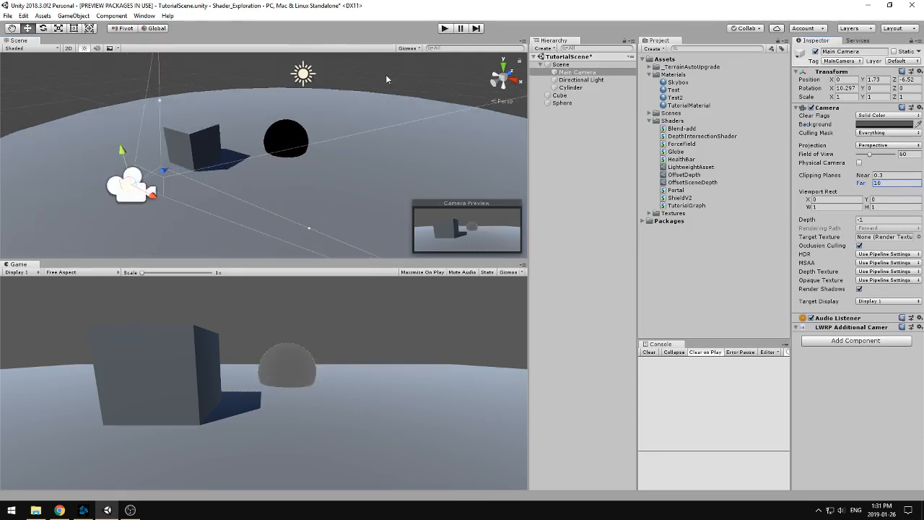
Step: Move the sphere back towards the Main Camera, to about Z -3.01
left_click(306, 146)
mouse_move(334, 144)
left_mouse_down()
mouse_move(502, 112)
mouse_move(524, 118)
mouse_move(233, 187)
mouse_move(351, 184)
left_mouse_up()
left_click_drag(347, 130, 453, 136, "alt")
Step: In TutorialGraph, set the Unlit Master's Surface to Transparent, enable Two Sided, and close the graph window
left_click(699, 261)
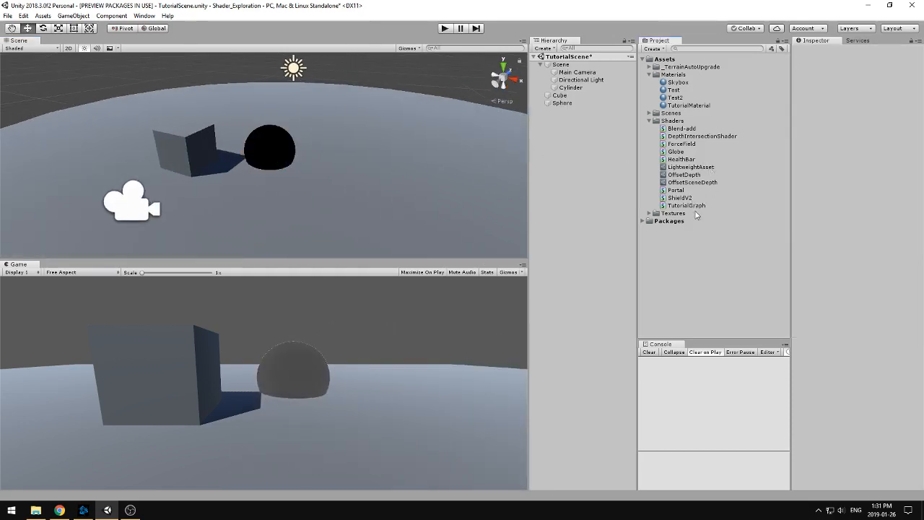
double_click(686, 205)
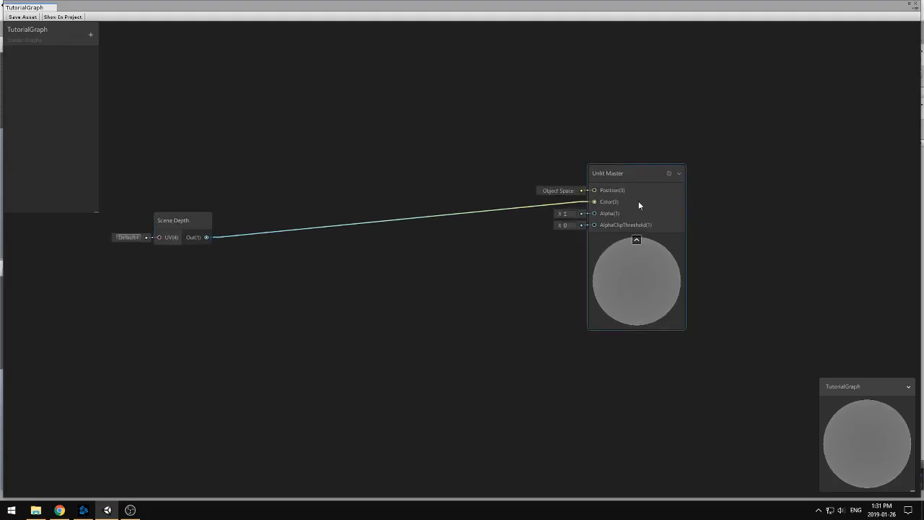
left_click(668, 173)
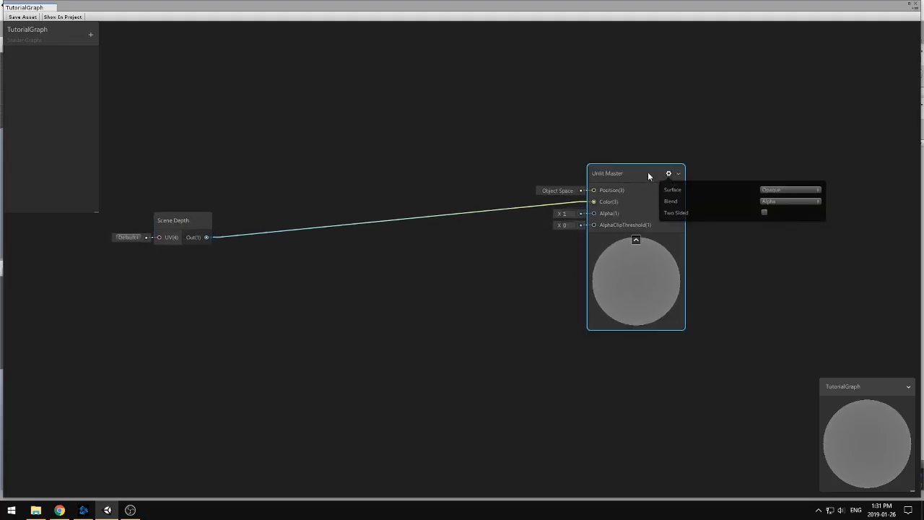
left_click(669, 174)
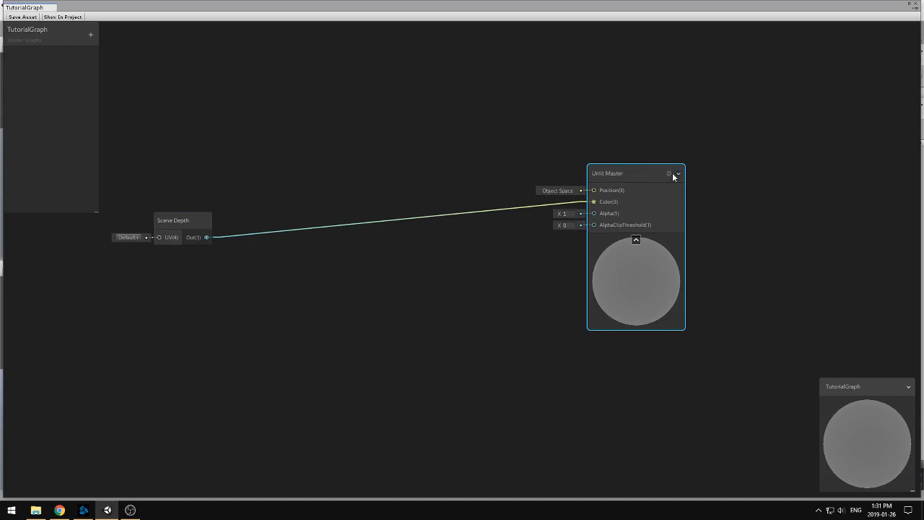
left_click(669, 174)
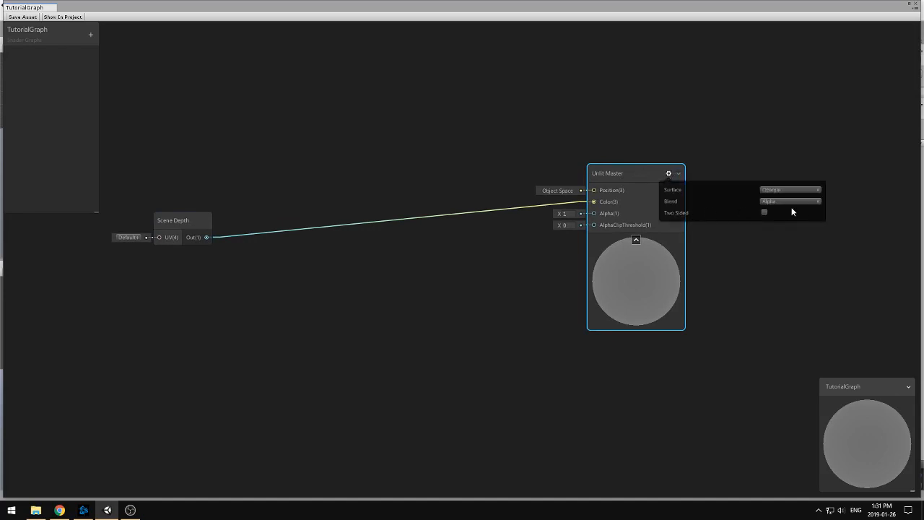
left_click(785, 190)
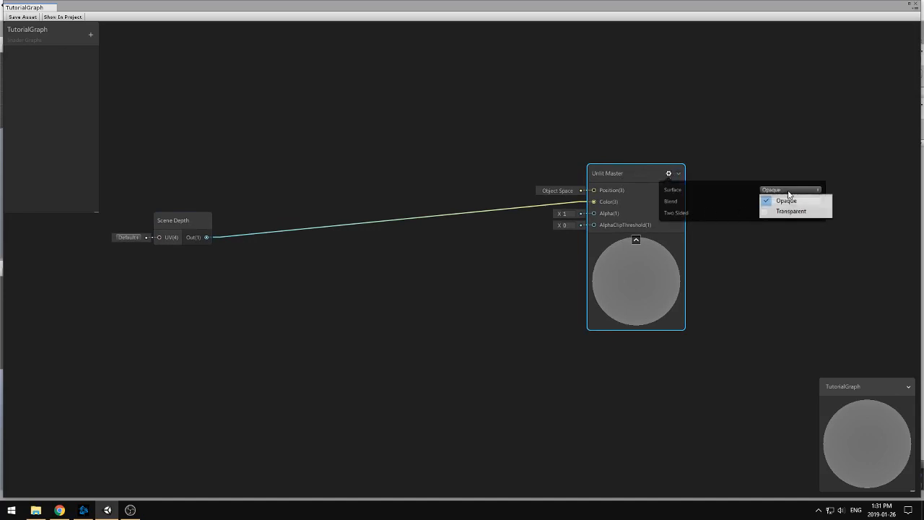
left_click(792, 212)
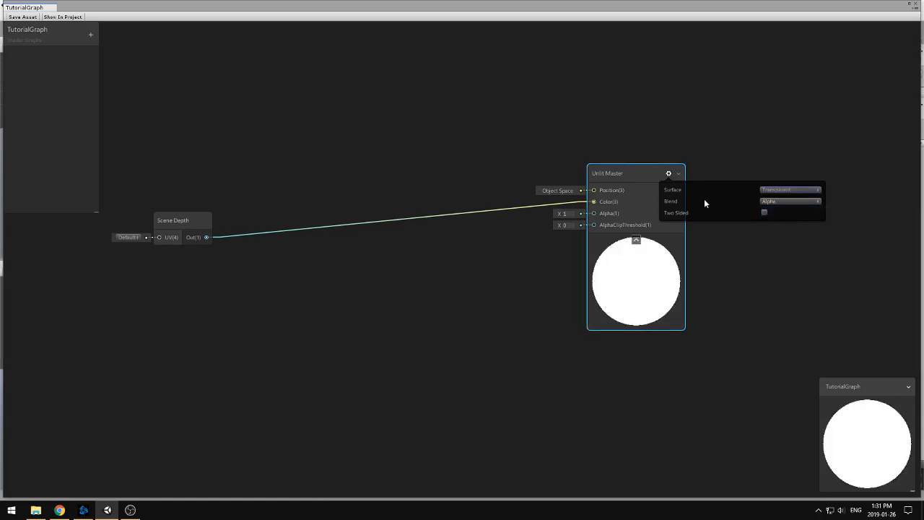
left_click(764, 213)
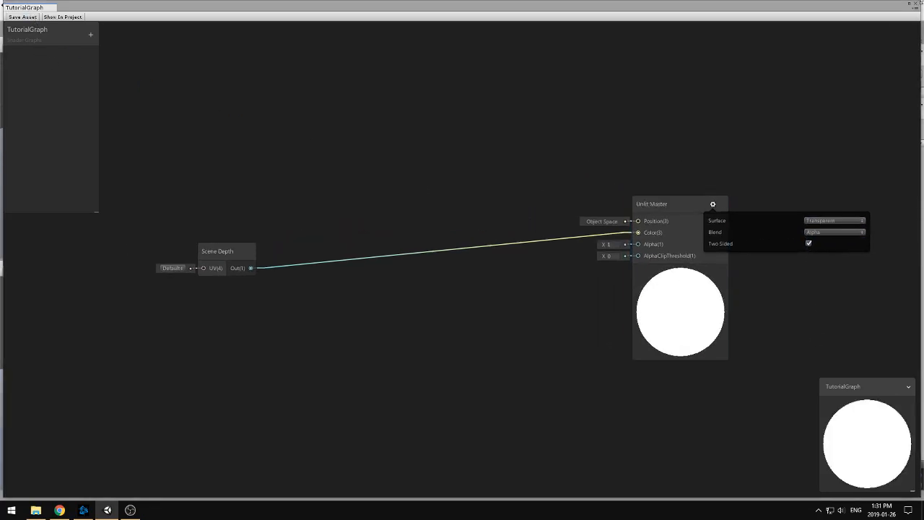
left_click(915, 6)
Step: Move the sphere towards the Main Camera, to about Z -3.89, and check its shading in the Game view
left_click(287, 160)
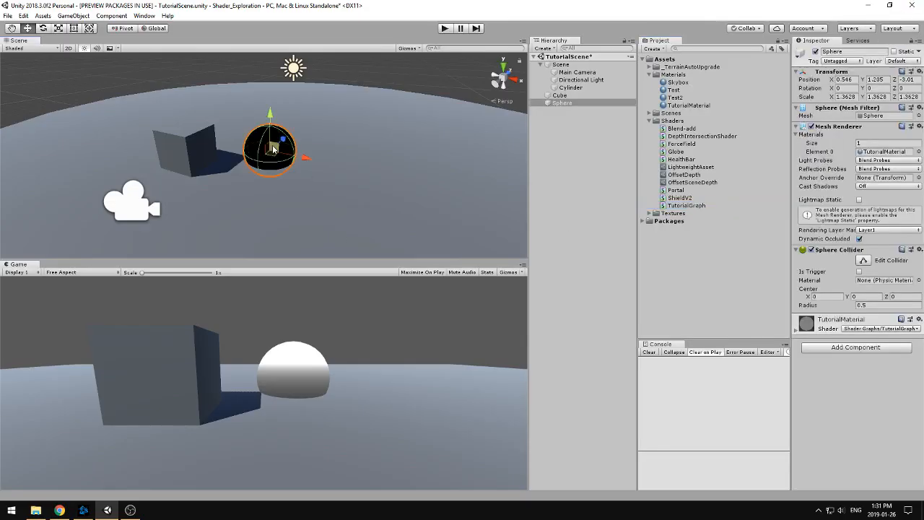
left_click_drag(324, 174, 319, 180, "alt")
left_click_drag(286, 145, 300, 207)
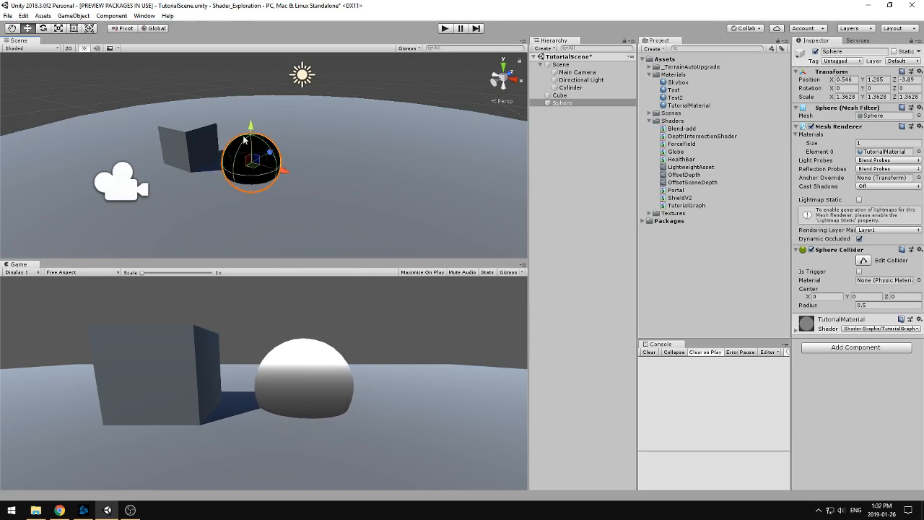
left_click(373, 78)
left_click_drag(329, 152, 331, 194, "alt")
left_click(255, 160)
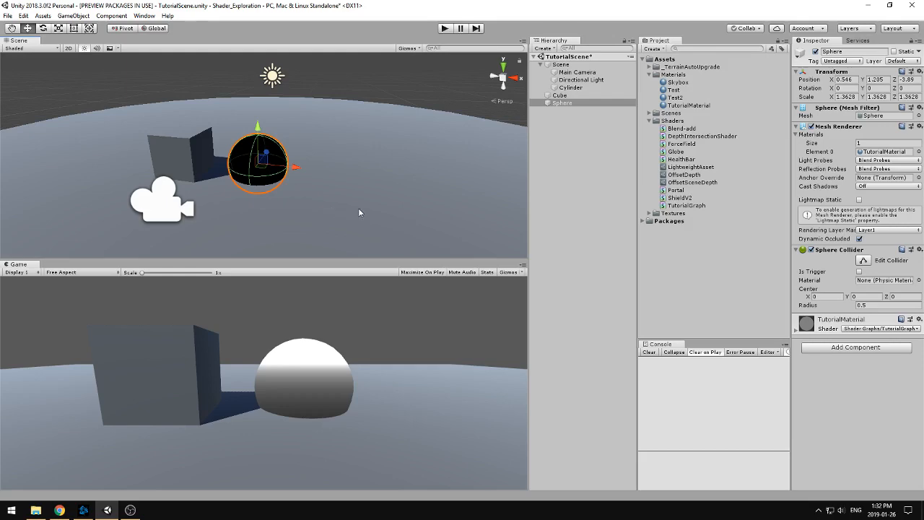
Step: Reopen TutorialGraph and add a Camera node, placing it above the Scene Depth node
double_click(682, 205)
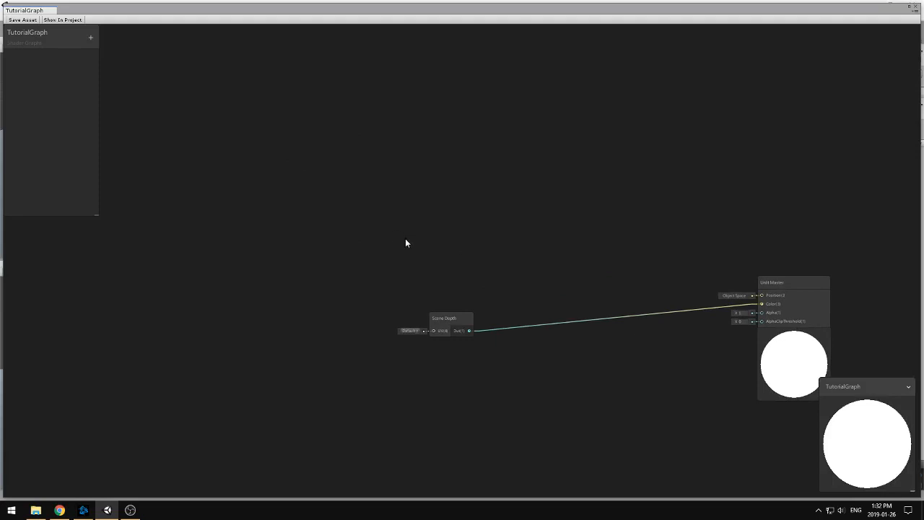
key("space")
type("came")
key("Return")
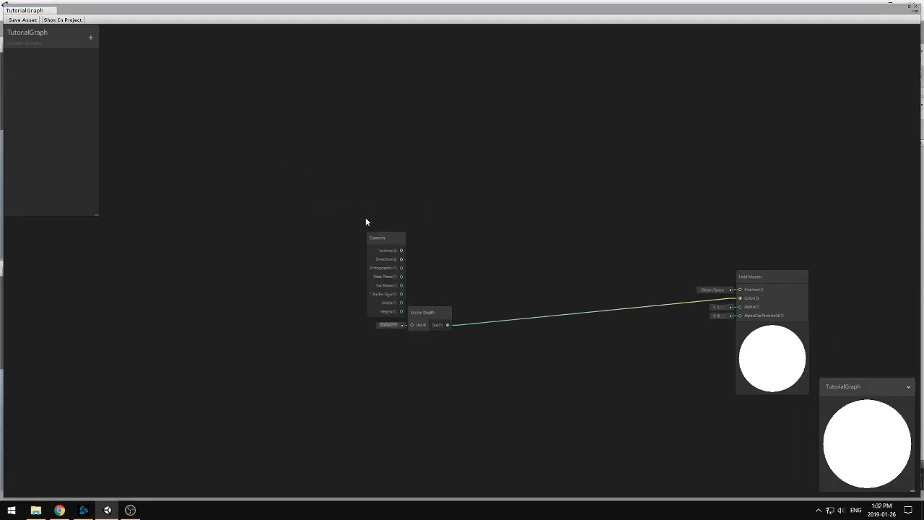
left_click_drag(372, 233, 354, 186)
left_click(483, 236)
middle_click_drag(482, 232, 463, 228)
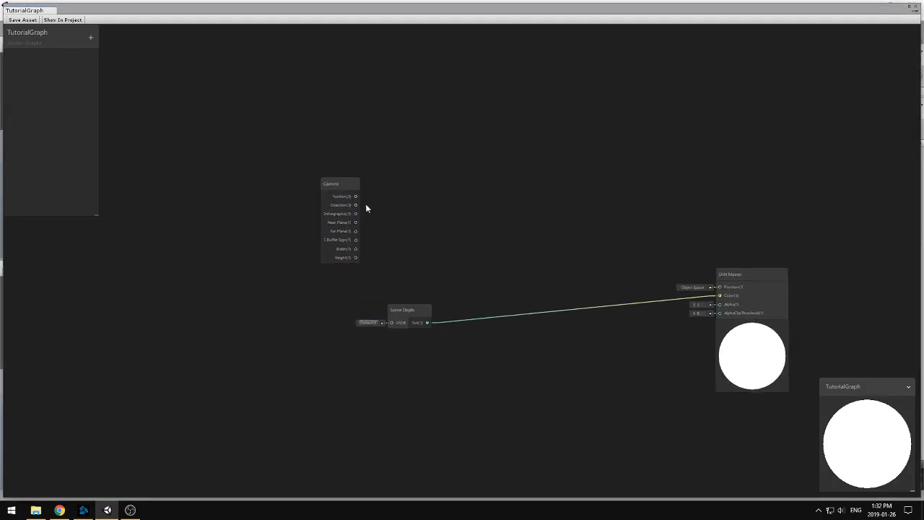
scroll(367, 202, "up", 2)
left_click_drag(328, 178, 324, 146)
Step: Add a Position node in World space and place it beside the Scene Depth node, below the Camera node
left_click(399, 216)
key("space")
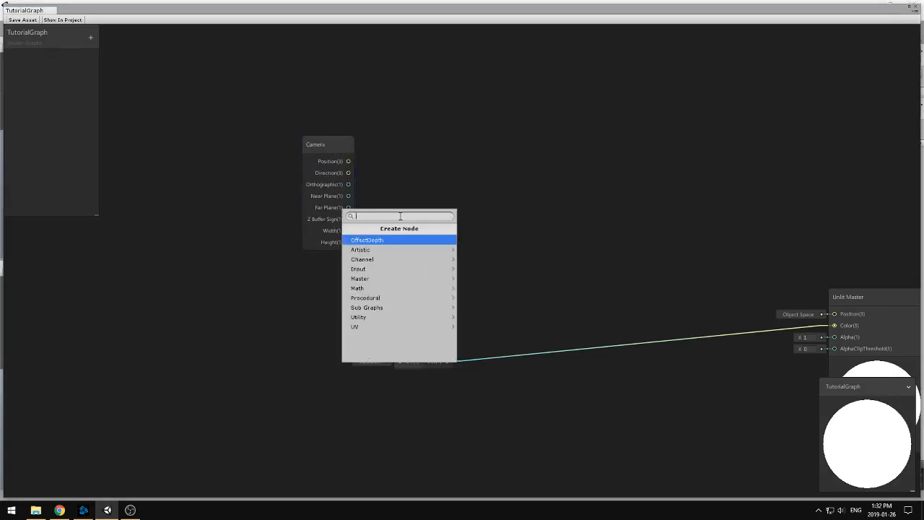
type("posi")
key("Return")
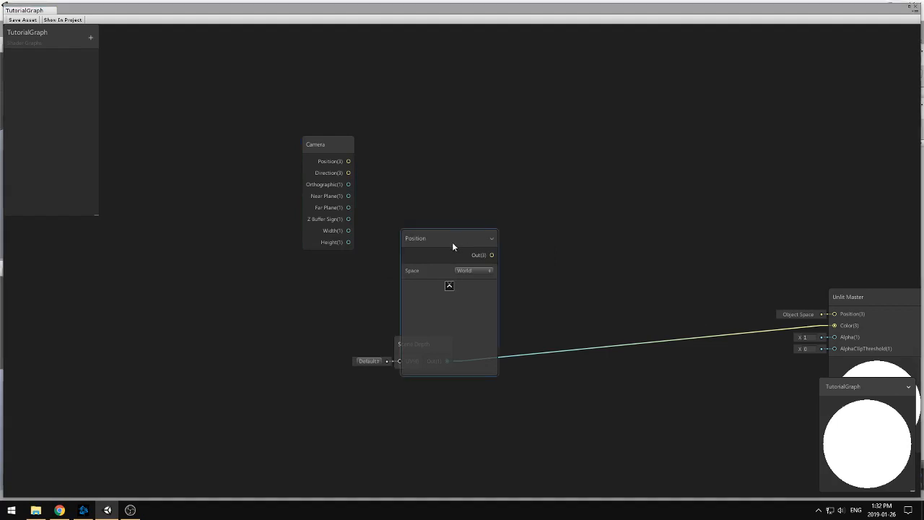
left_click_drag(452, 242, 295, 264)
Step: Arrange the Camera and Position nodes in a column with the Position node directly beneath the Camera node
left_click_drag(325, 143, 305, 80)
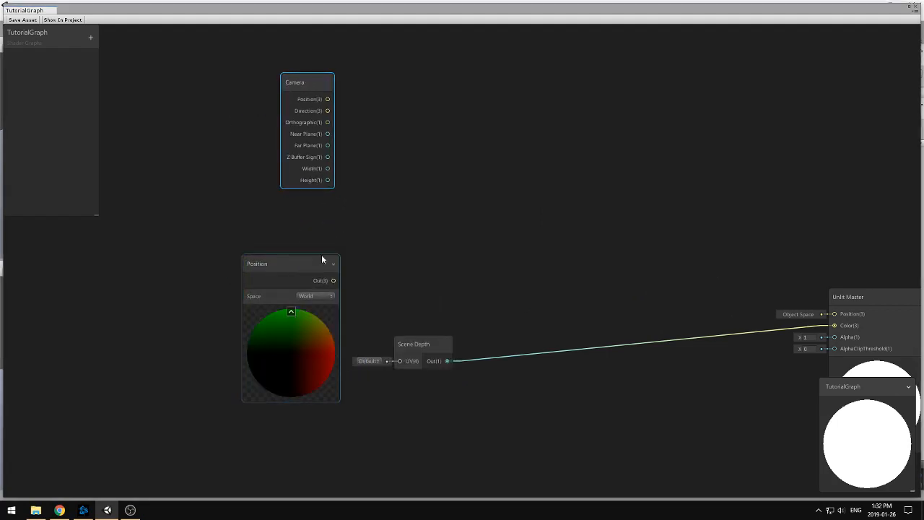
left_click_drag(321, 257, 308, 204)
left_click_drag(309, 84, 311, 78)
left_click(471, 197)
scroll(429, 155, "down", 1)
middle_click_drag(428, 154, 416, 222)
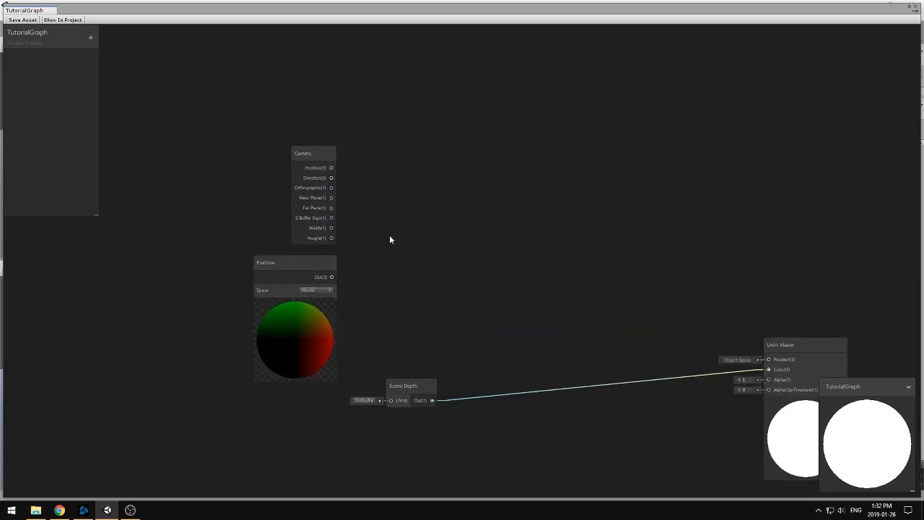
scroll(381, 246, "up", 1)
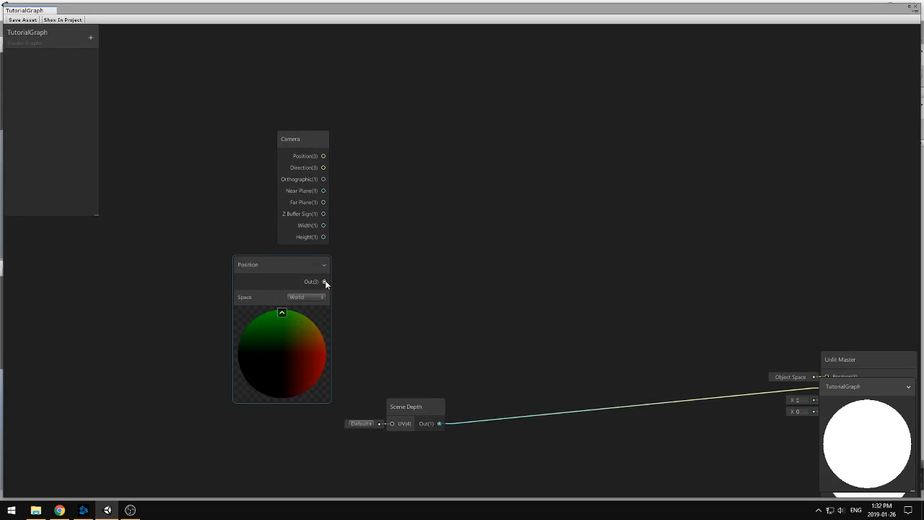
Step: Rearrange the two input nodes so the Position node sits directly above the Camera node
middle_click_drag(364, 219, 359, 231)
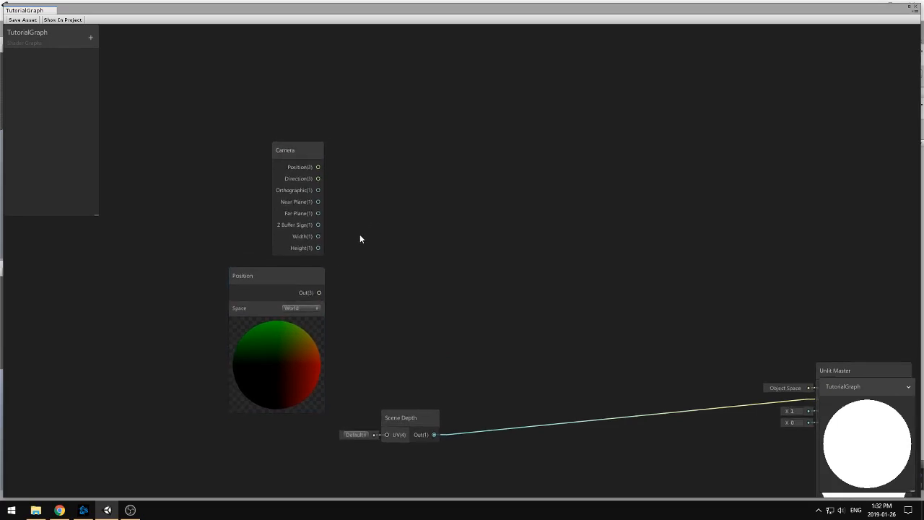
left_click_drag(264, 275, 209, 123)
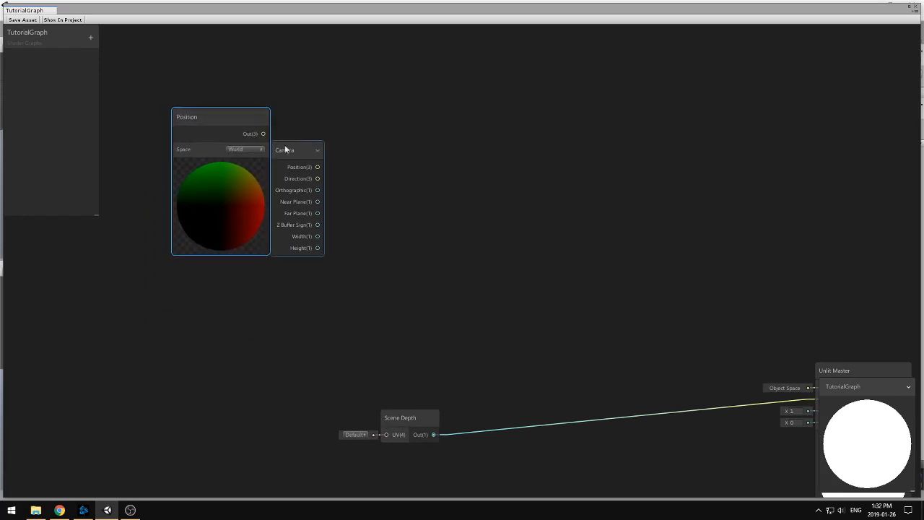
left_click_drag(305, 153, 250, 275)
left_click(336, 268)
middle_click_drag(348, 259, 391, 270)
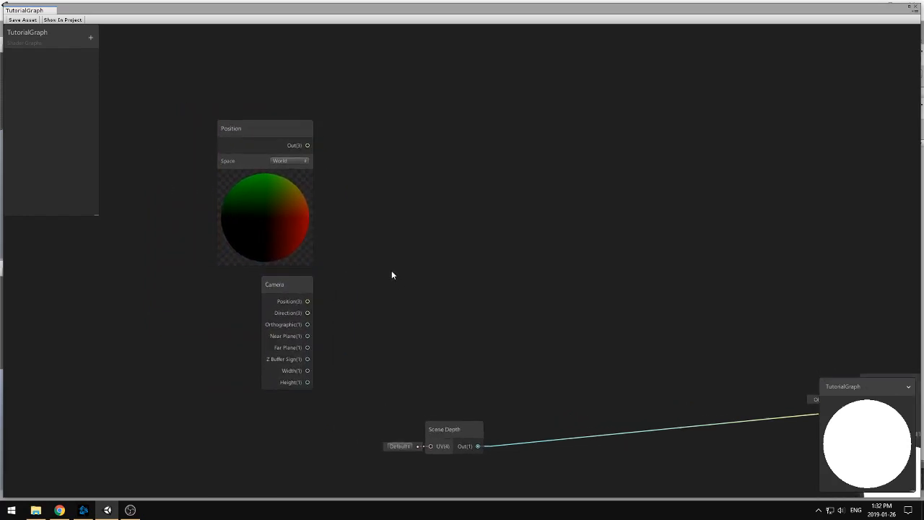
left_click(286, 148)
left_click(261, 128)
middle_click_drag(390, 221, 454, 255)
left_click(399, 221)
left_click(289, 294)
Step: Add a Subtract node and connect the Position output to its A input and the Camera's Position output to B
left_click(413, 249)
key("space")
type("subtra")
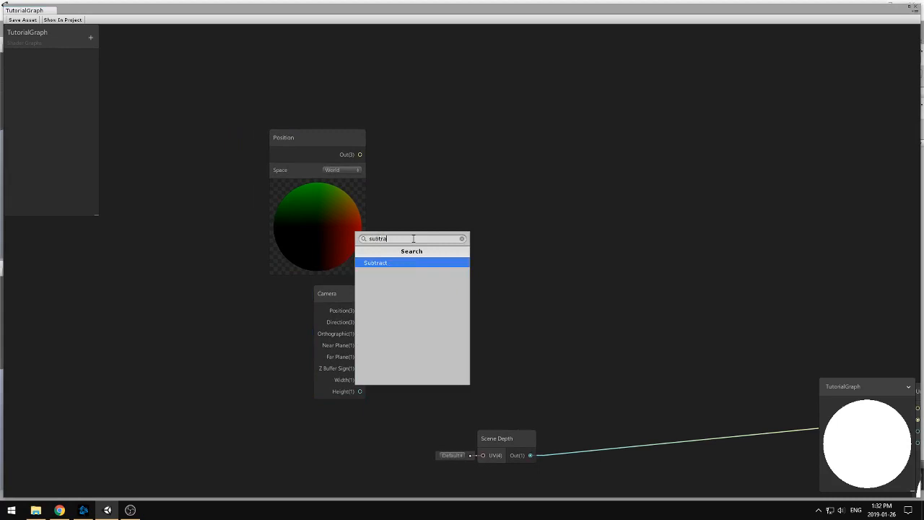
key("Return")
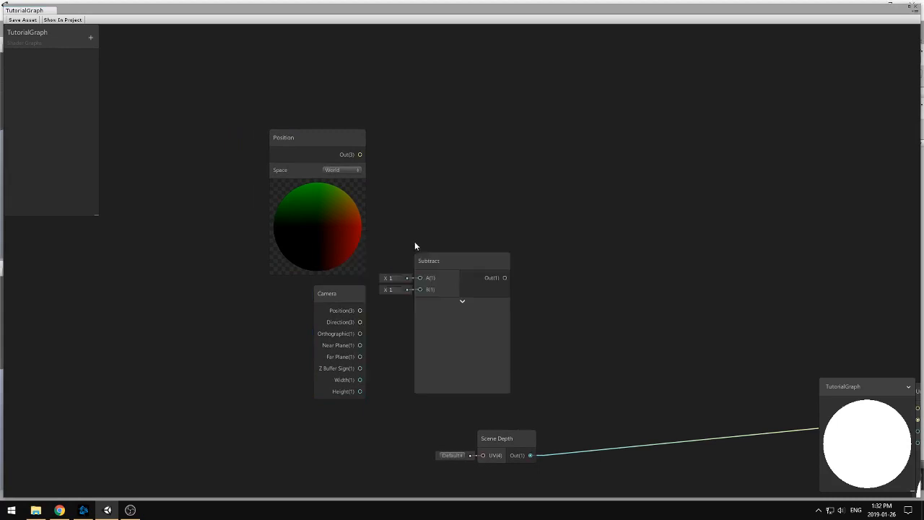
left_click_drag(361, 155, 426, 253)
middle_click_drag(397, 324, 314, 324)
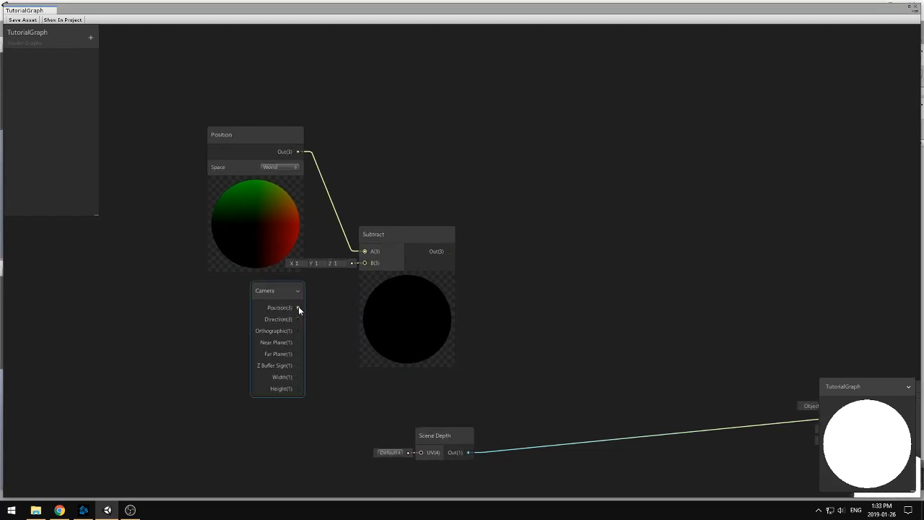
left_click_drag(298, 308, 364, 263)
Step: Connect the Subtract output to the Unlit Master's Color input and move the Scene Depth node below the Camera node
scroll(576, 217, "down", 3)
middle_click_drag(563, 287, 441, 264)
scroll(501, 291, "up", 2)
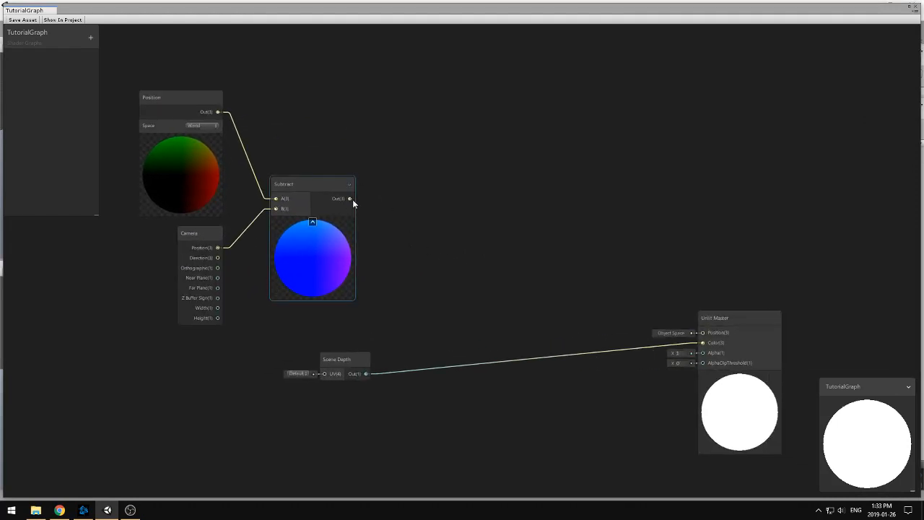
left_click_drag(350, 199, 701, 344)
middle_click_drag(596, 265, 656, 276)
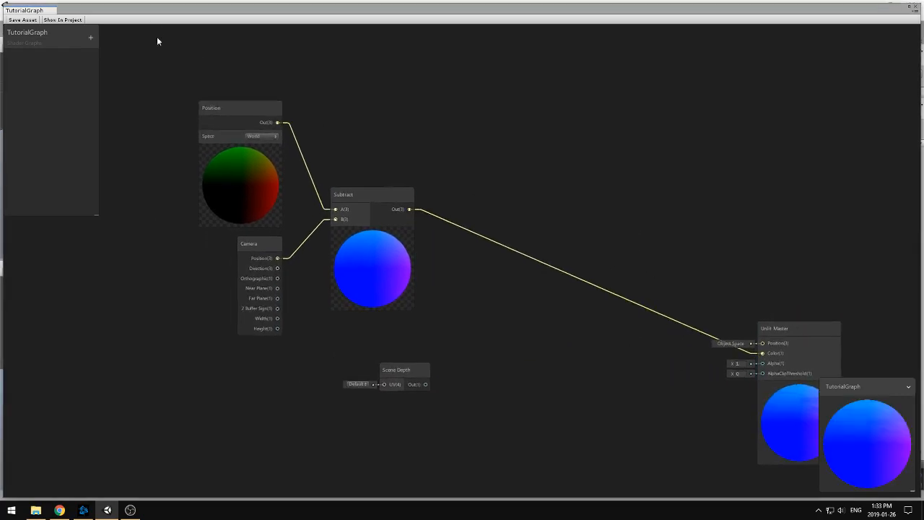
left_click_drag(414, 382, 213, 431)
scroll(419, 337, "down", 2)
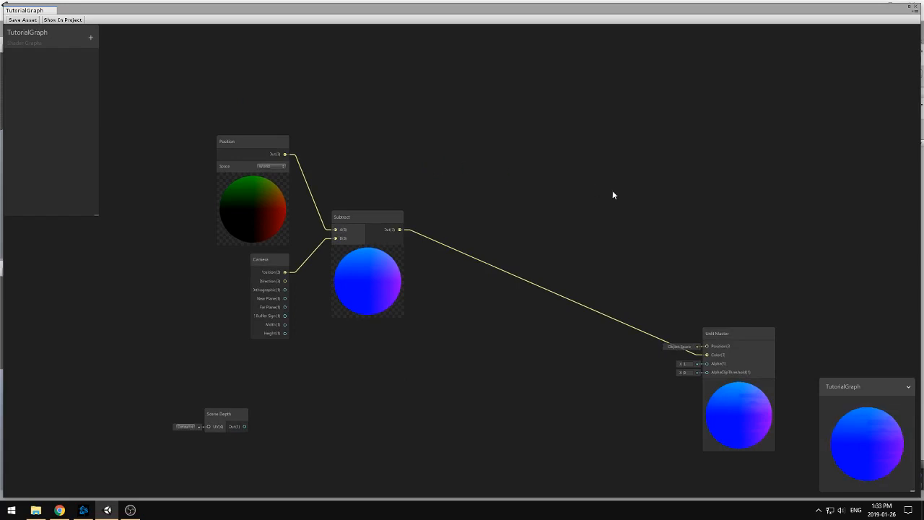
Step: Close the graph and move the sphere to about X 0.14, Y 1.205, Z -3.15 to check its colouring in the Game view
left_click(915, 7)
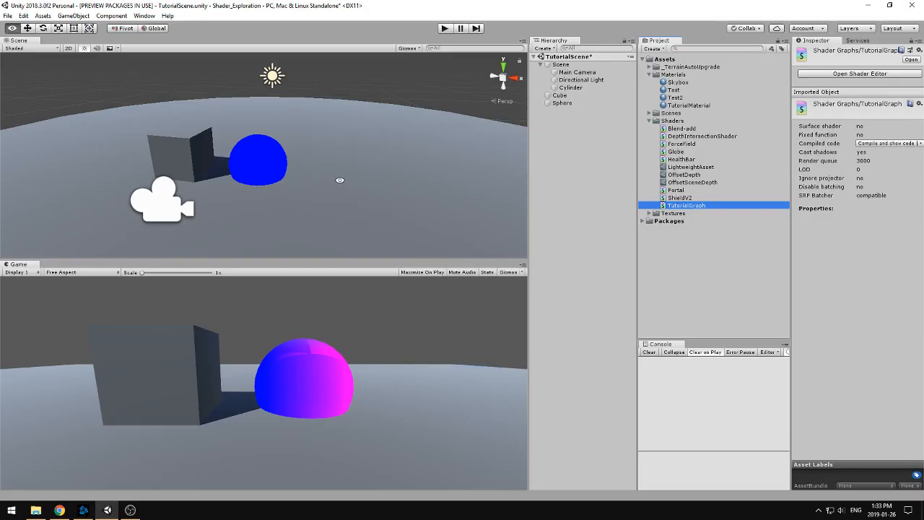
left_click(245, 156)
left_click_drag(287, 171, 264, 207)
mouse_move(256, 151)
left_mouse_down()
mouse_move(313, 110)
mouse_move(270, 142)
left_mouse_up()
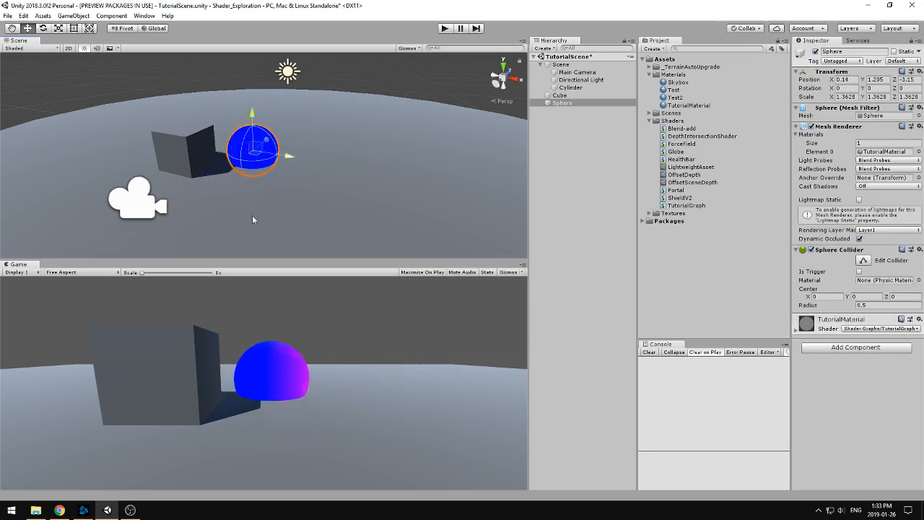
left_click(426, 67)
left_click_drag(293, 203, 324, 202, "alt")
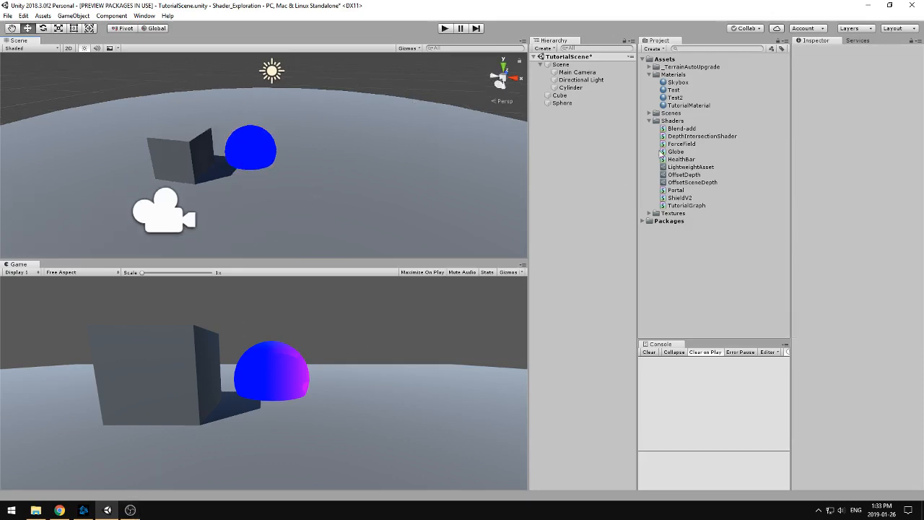
Step: Reopen TutorialGraph and add a Dot Product node beyond the Subtract node
double_click(686, 205)
scroll(462, 173, "down", 3)
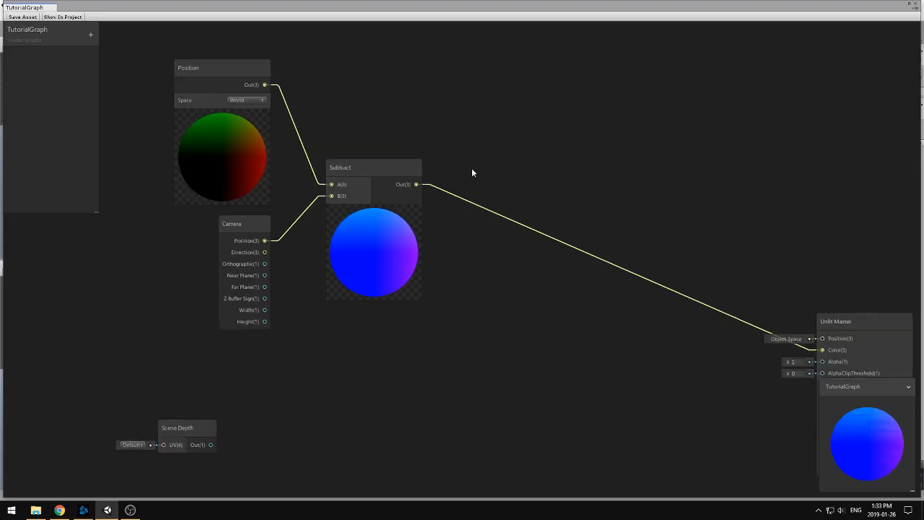
middle_click_drag(465, 182, 463, 190)
left_click_drag(400, 187, 399, 180)
left_click(472, 174)
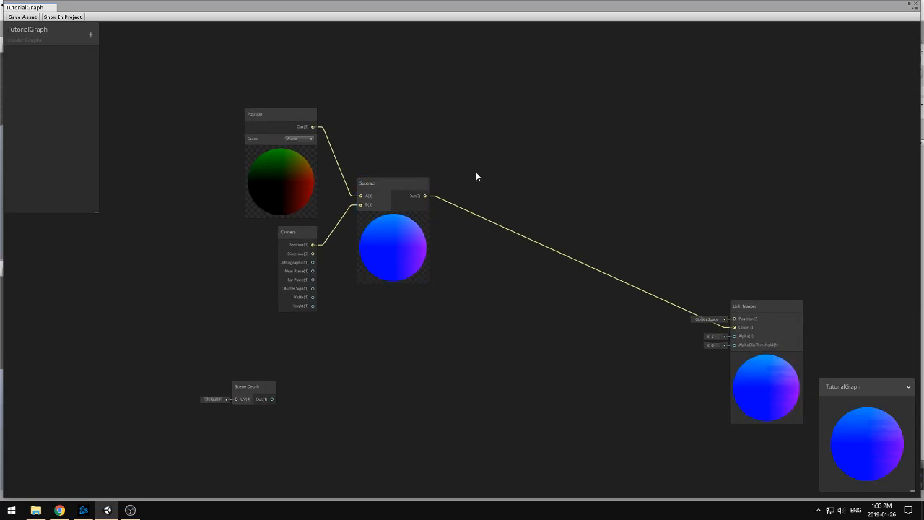
middle_click_drag(476, 176, 471, 158)
scroll(471, 162, "up", 1)
key("space")
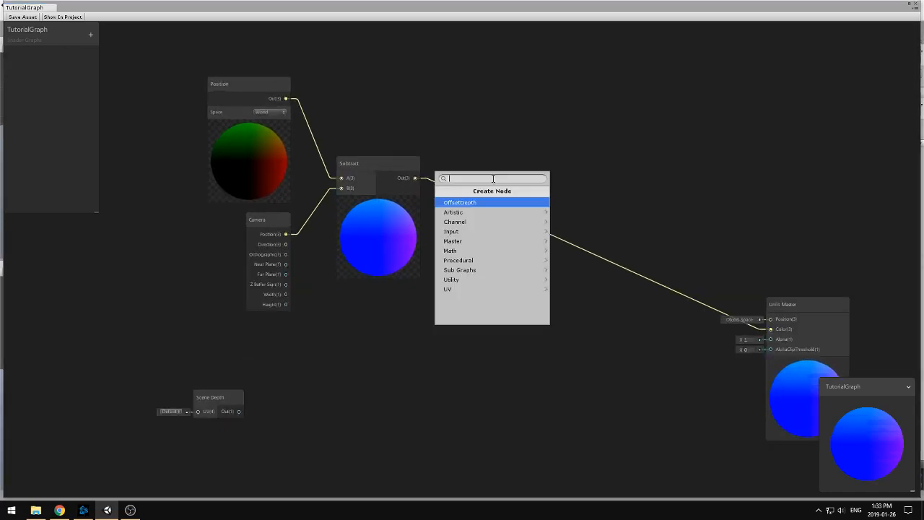
type("dot")
key("Return")
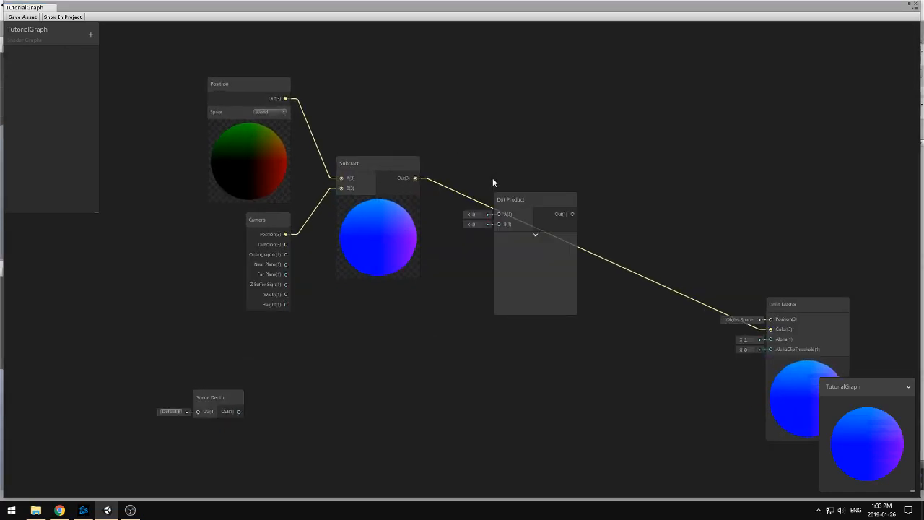
Step: Move the Dot Product node above the wire between the Subtract node and the Unlit Master
left_click(519, 224)
left_click_drag(519, 223, 506, 239)
left_click(503, 151)
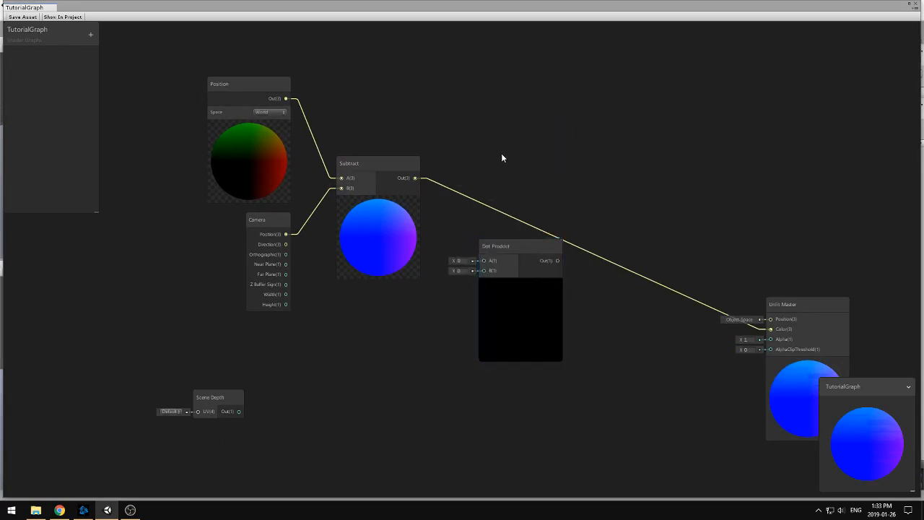
middle_click_drag(500, 153, 473, 214)
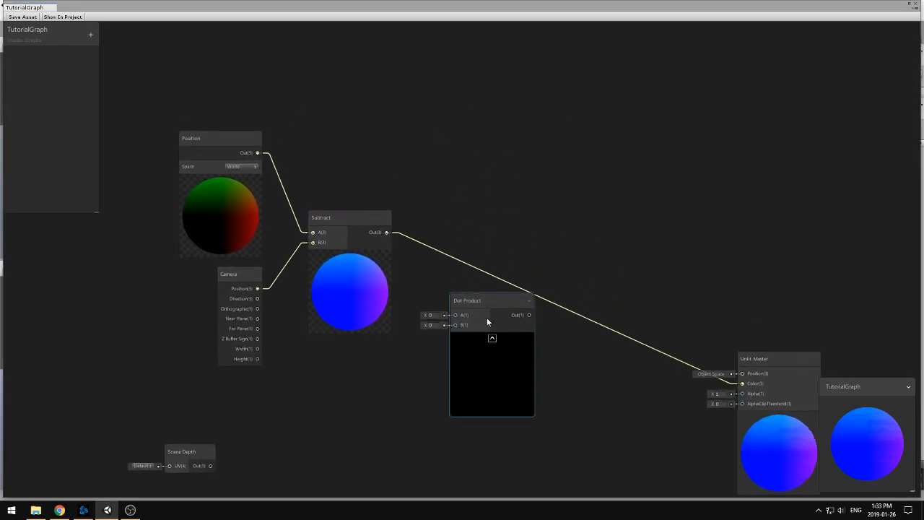
left_click_drag(488, 297, 494, 124)
left_click(346, 101)
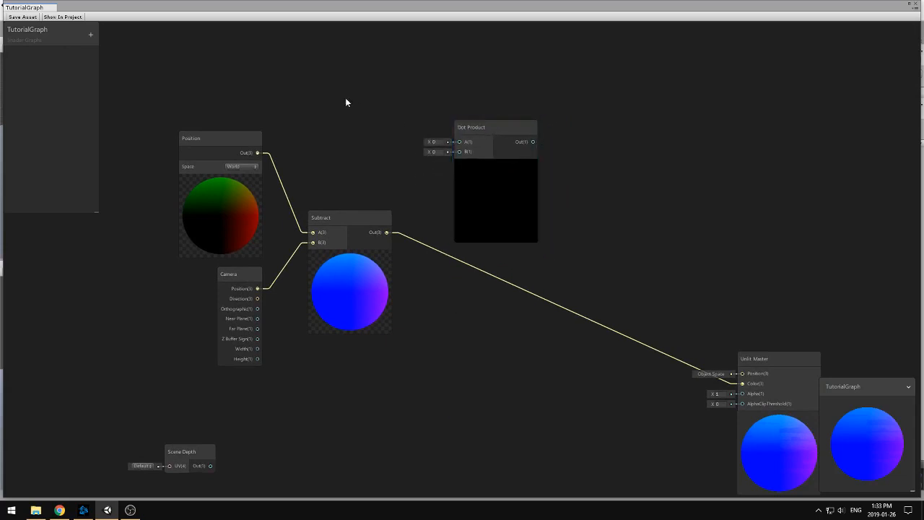
Step: Duplicate the Camera node and place the copy above the Subtract node
middle_click_drag(346, 101, 361, 180)
left_click(275, 336)
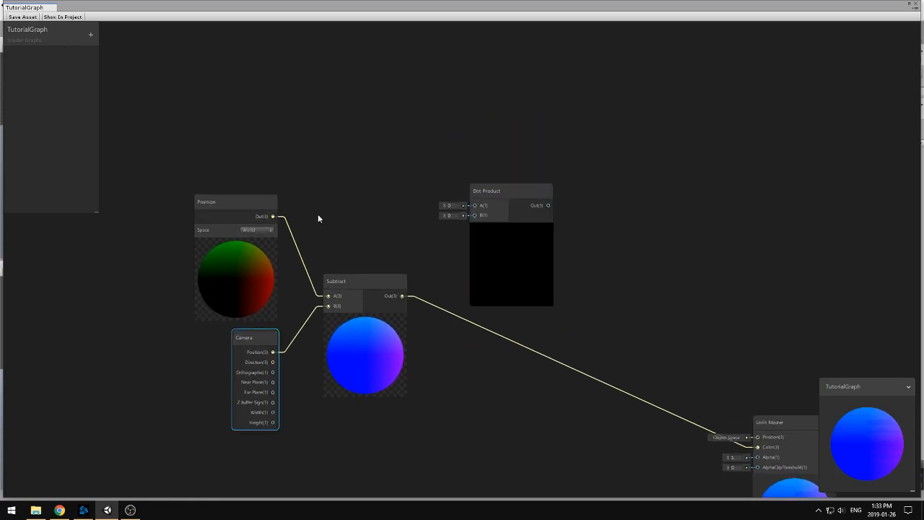
left_click(319, 215)
middle_click_drag(331, 229, 312, 231)
left_click(255, 334)
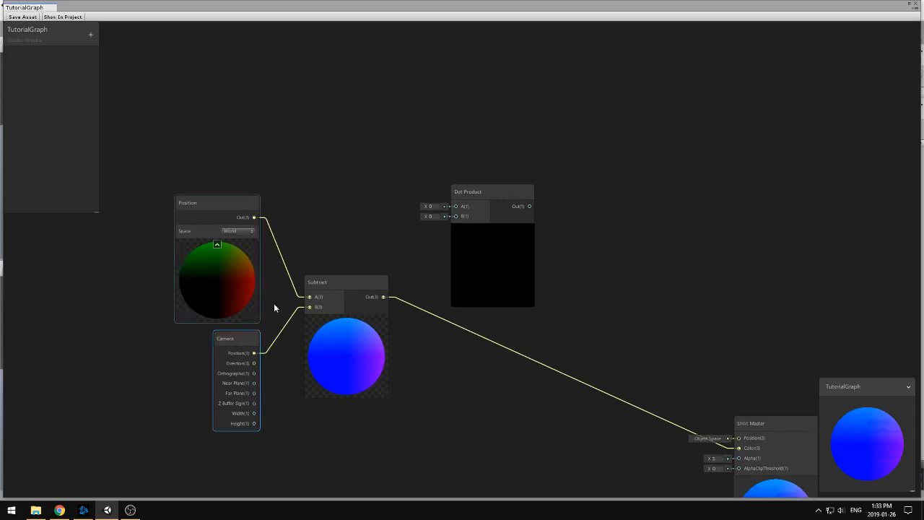
key("ctrl+d")
left_click_drag(255, 350, 332, 156)
left_click(368, 118)
middle_click_drag(438, 162, 346, 161)
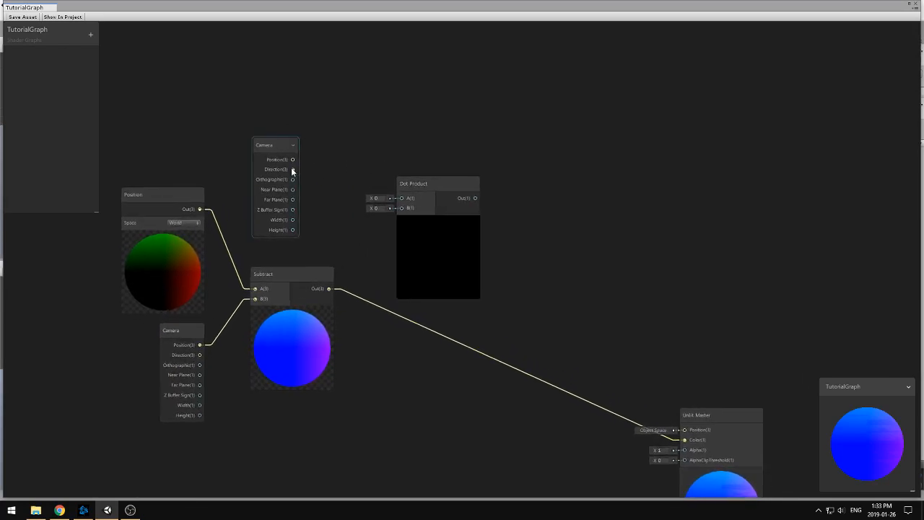
Step: Connect the duplicated Camera's Direction output to the Dot Product's A input and the Subtract output to B
left_click_drag(293, 171, 402, 197)
left_click_drag(325, 290, 401, 208)
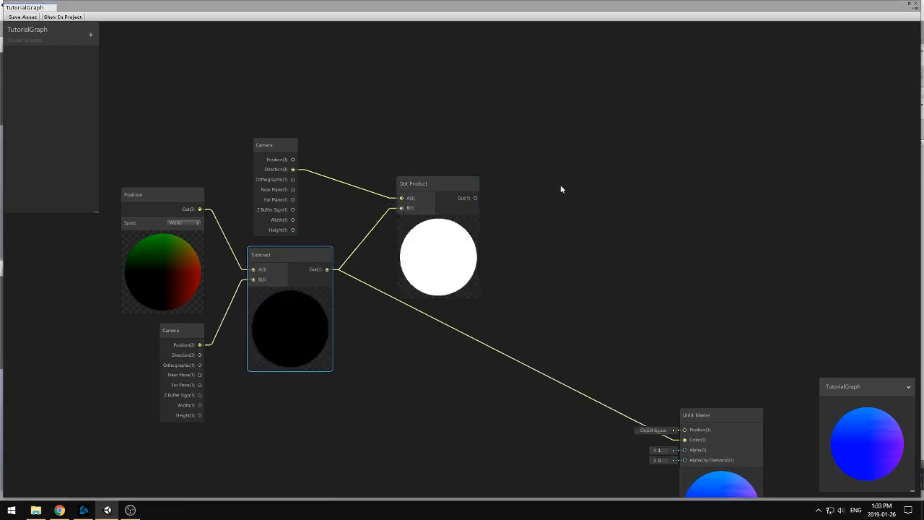
left_click(558, 197)
middle_click_drag(547, 239, 512, 209)
Step: Lower the Dot Product node beside the Subtract node and shift the Unlit Master farther away to make room between them
mouse_move(403, 153)
left_mouse_down()
mouse_move(384, 137)
mouse_move(391, 183)
mouse_move(387, 135)
mouse_move(387, 146)
left_mouse_up()
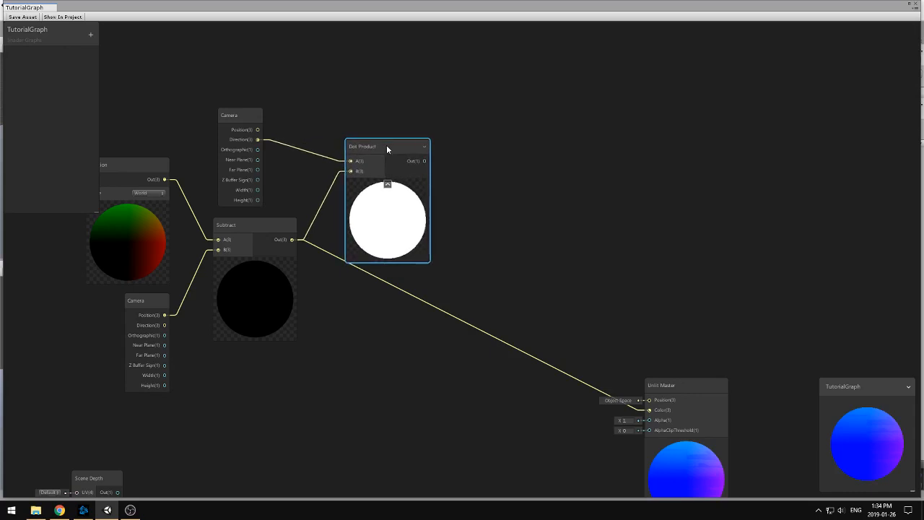
scroll(509, 213, "down", 3)
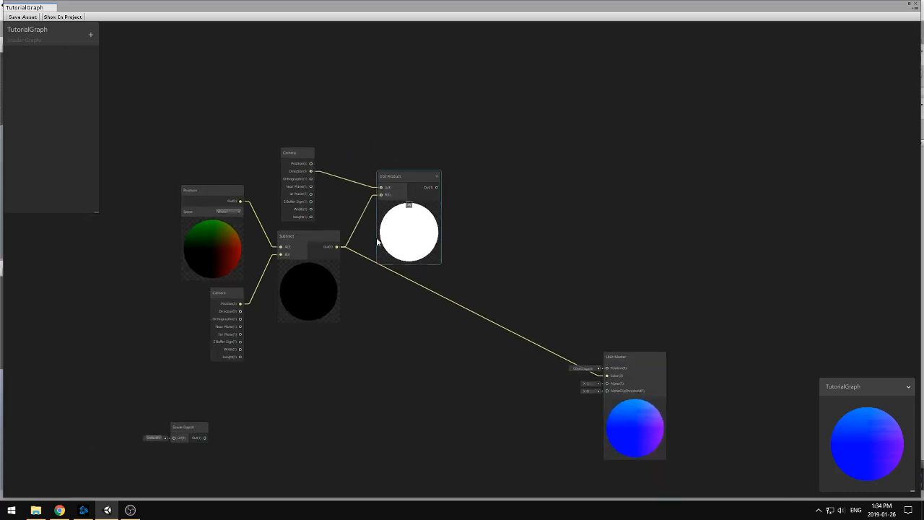
scroll(400, 217, "up", 1)
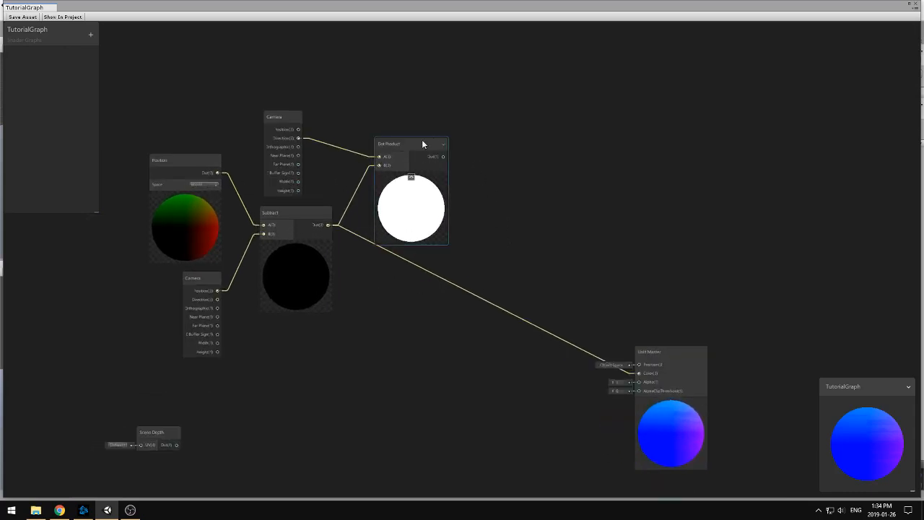
left_click(425, 143)
left_click_drag(427, 141, 412, 169)
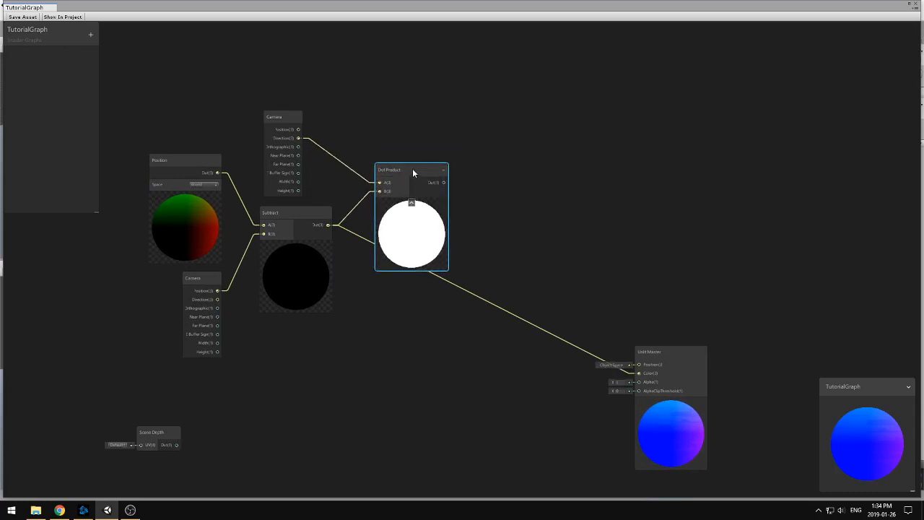
left_click(511, 164)
middle_click_drag(567, 221, 518, 238)
left_click_drag(650, 372, 722, 378)
left_click(504, 261)
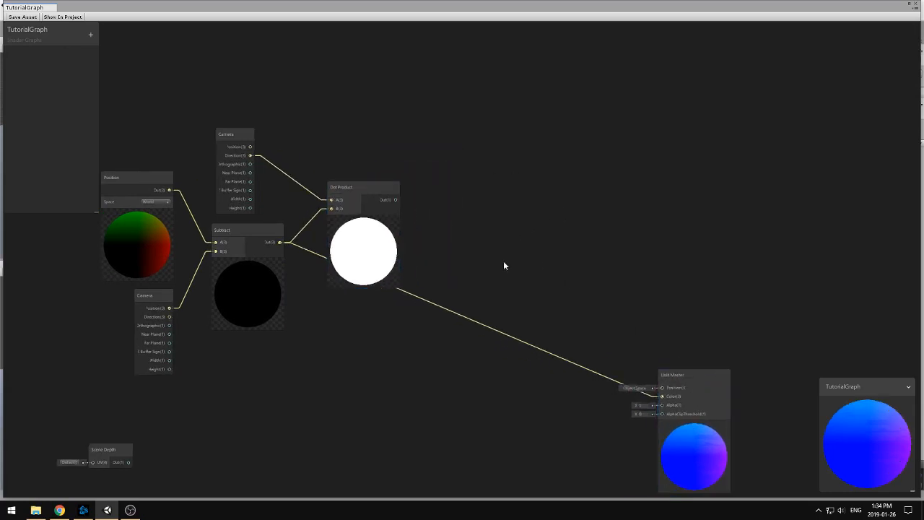
Step: Add a Remap node and place it beyond the Dot Product node at about the same height
middle_click_drag(484, 250, 514, 251)
key("space")
type("remap")
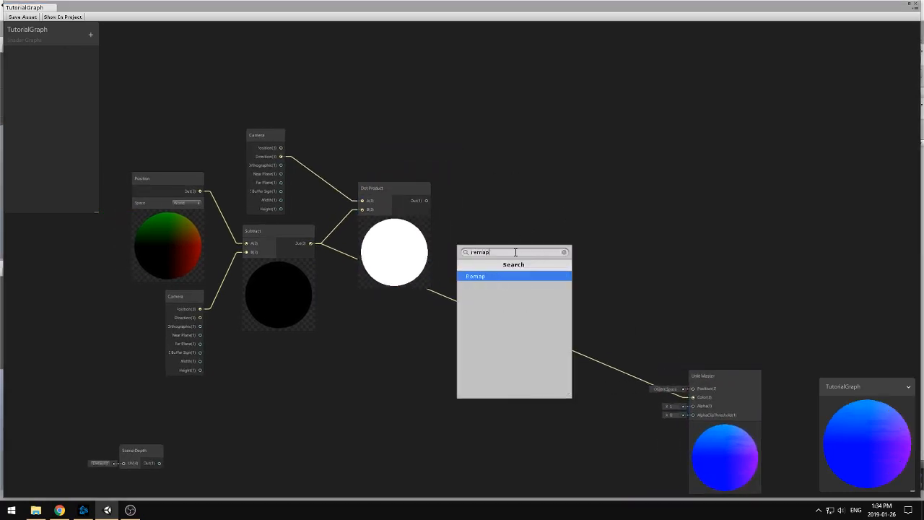
key("Return")
left_click_drag(559, 272, 578, 181)
left_click(480, 256)
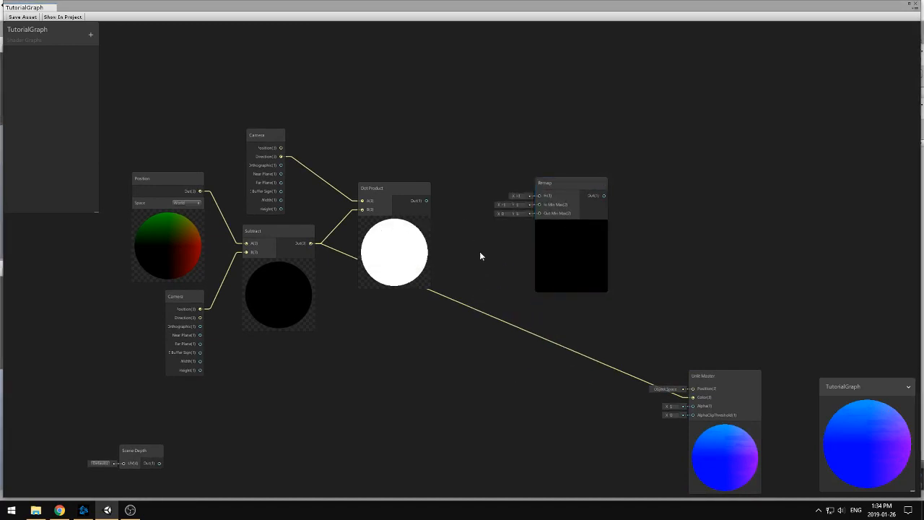
Step: Connect the Dot Product output to the Unlit Master's Color input, then close the graph without saving
left_click_drag(426, 200, 692, 396)
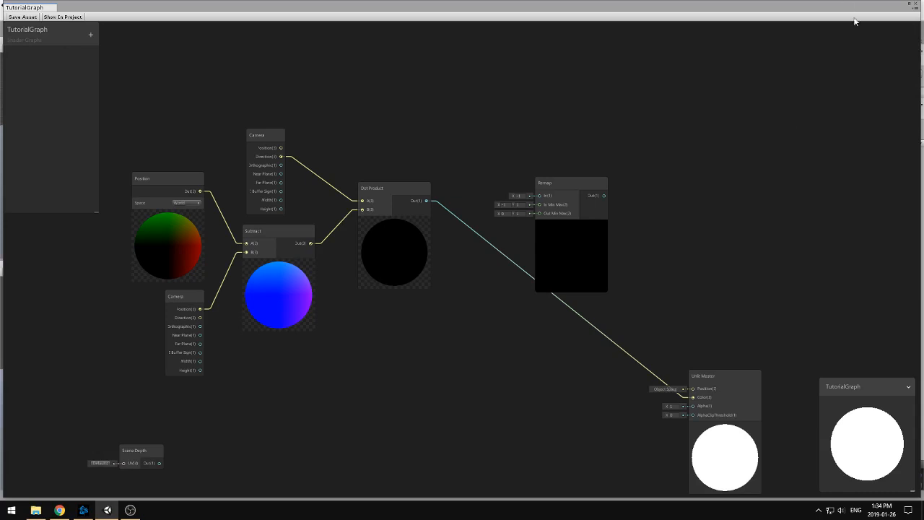
left_click(914, 5)
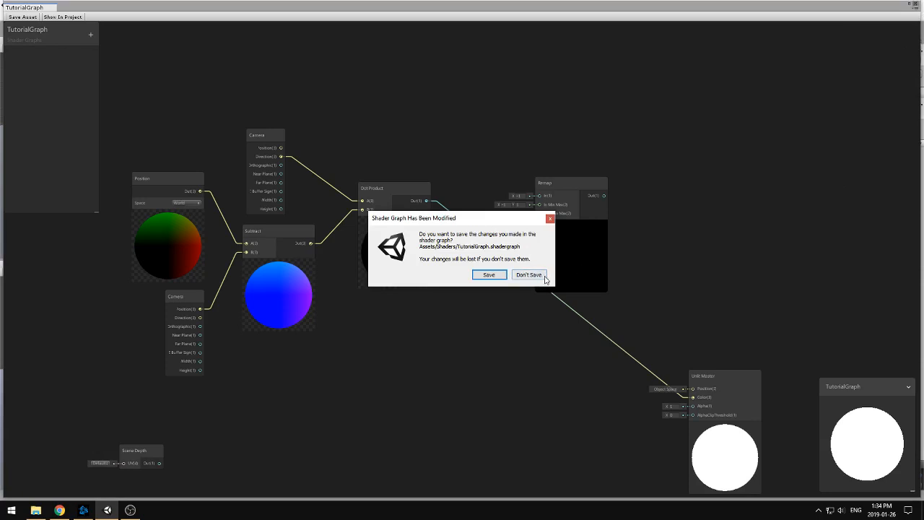
left_click_drag(508, 223, 527, 206)
left_click(548, 258)
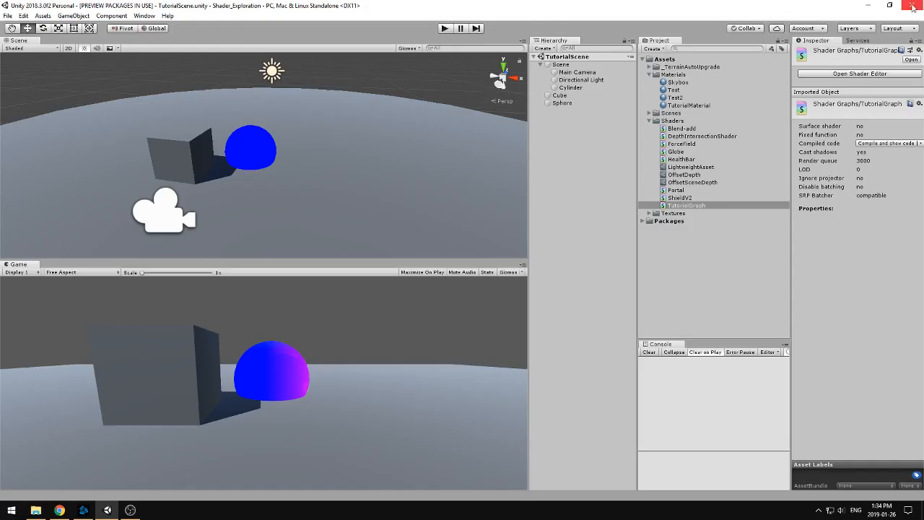
Step: Reopen the TutorialGraph shader from the project's Shaders folder
left_click(242, 160)
left_click(575, 177)
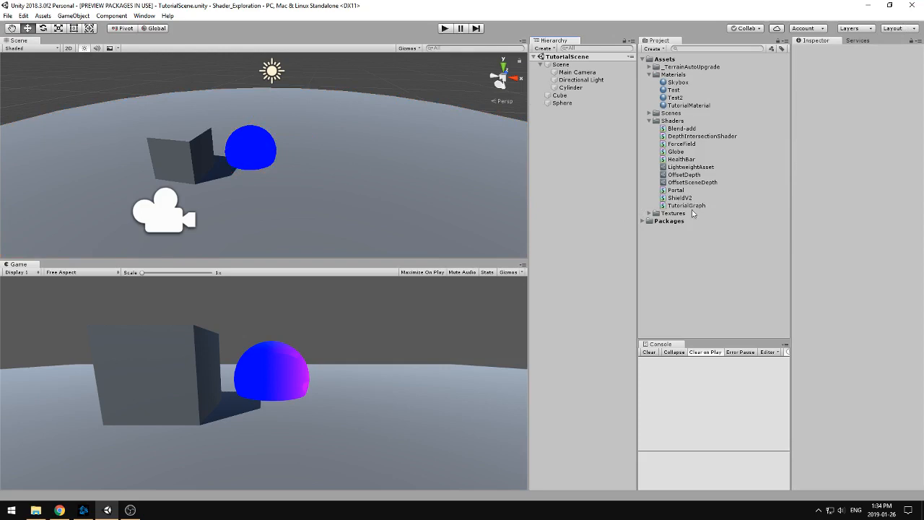
left_click(689, 205)
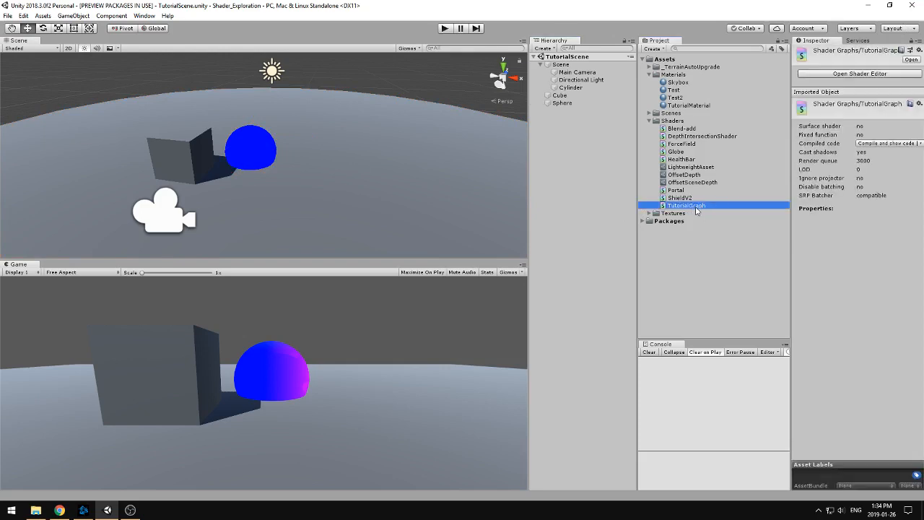
double_click(689, 206)
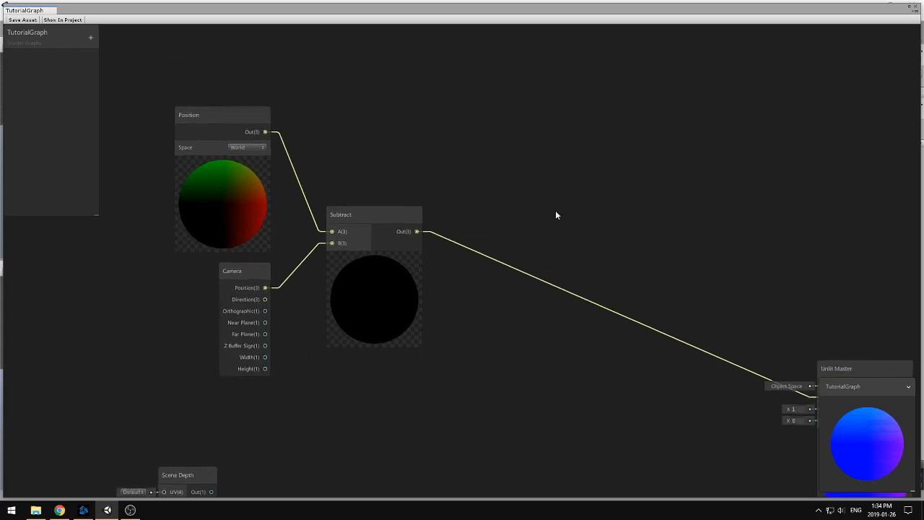
scroll(456, 205, "up", 4)
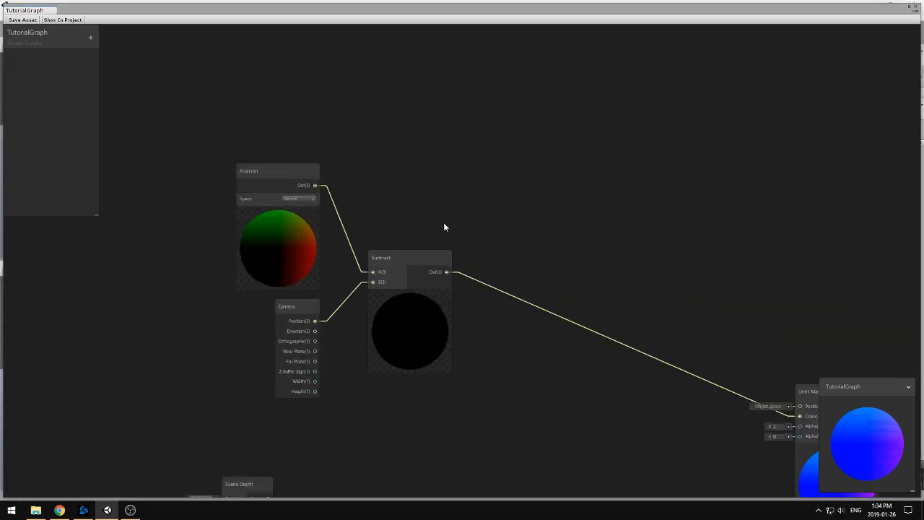
middle_click_drag(443, 222, 443, 251)
scroll(441, 207, "up", 2)
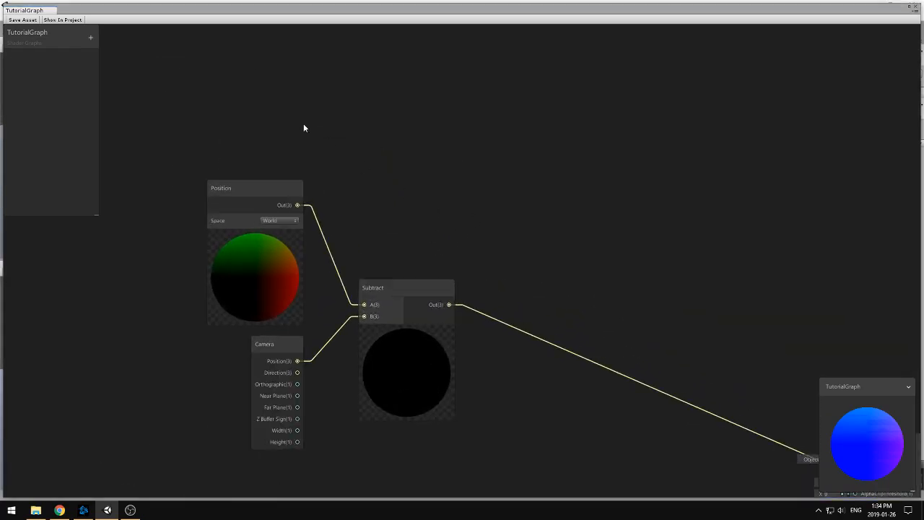
Step: Add a second Camera node and place it above the Position node
key("space")
type("camera")
key("Return")
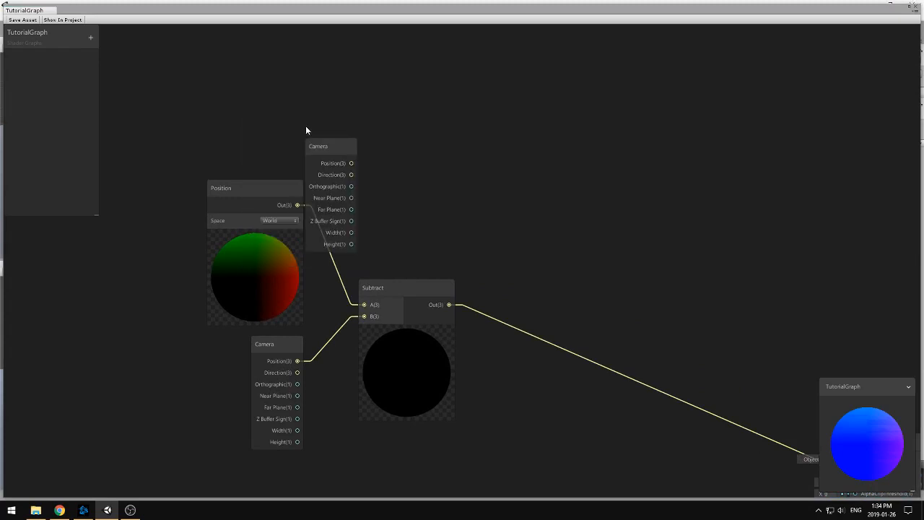
left_click_drag(329, 147, 276, 99)
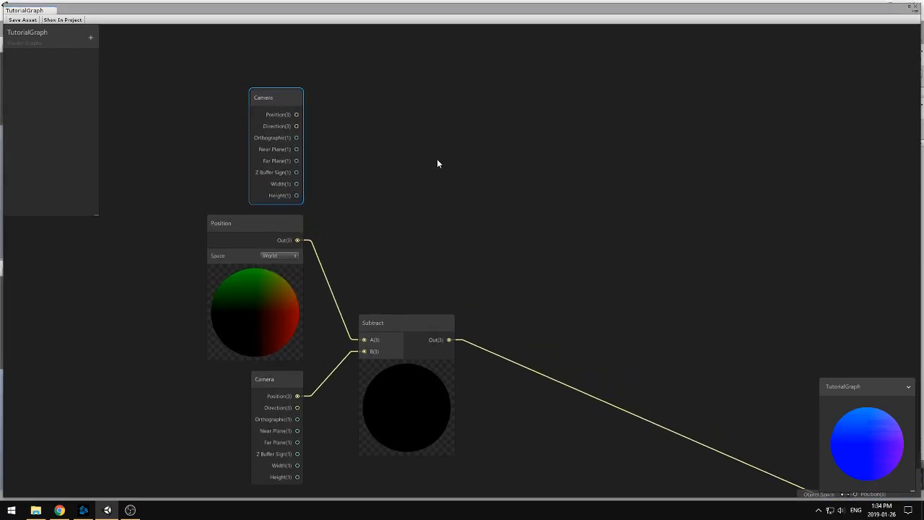
left_click(437, 161)
Step: Add a Dot Product node and place it beyond the Subtract node, somewhat higher up
middle_click_drag(453, 204, 419, 204)
key("space")
type("dot")
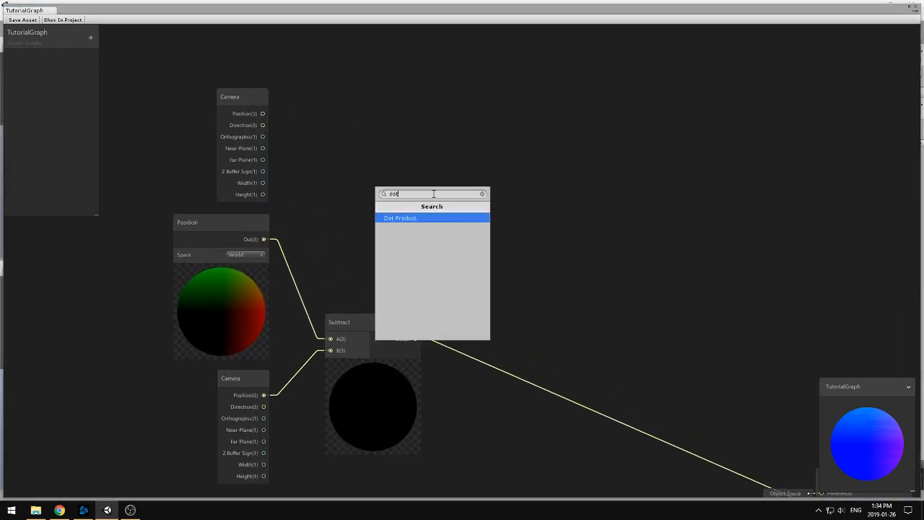
key("Return")
left_click_drag(480, 207, 480, 159)
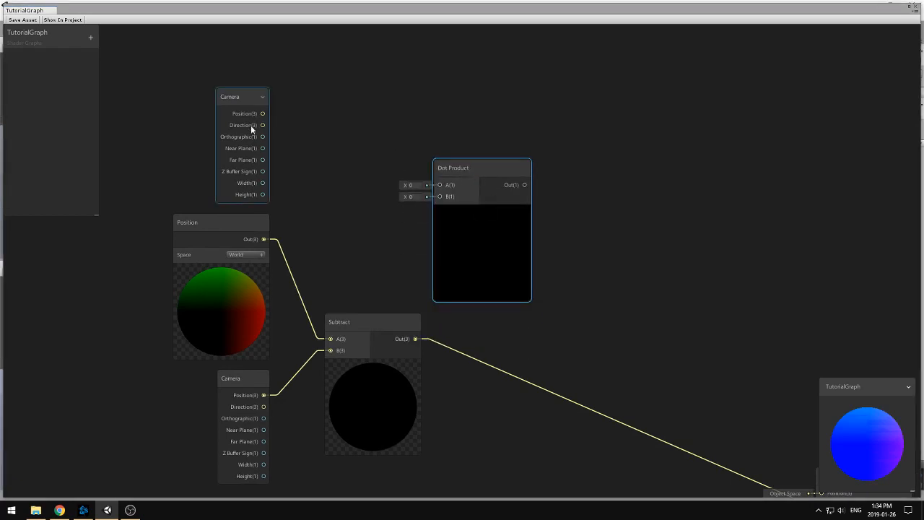
Step: Connect the upper Camera's Direction output to the Dot Product's A input and the Subtract output to B
left_click_drag(254, 125, 439, 185)
left_click_drag(416, 338, 440, 196)
left_click_drag(480, 170, 540, 187)
Step: Connect the Dot Product output to the Unlit Master's Color input, then close the graph and save the changes
middle_click_drag(611, 266, 474, 209)
scroll(408, 151, "down", 2)
left_click_drag(435, 132, 613, 362)
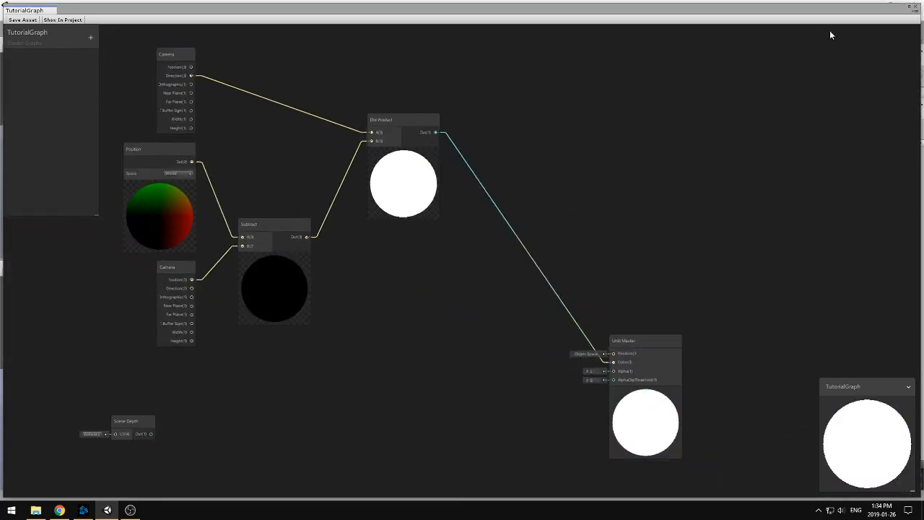
left_click_drag(859, 12, 853, 27)
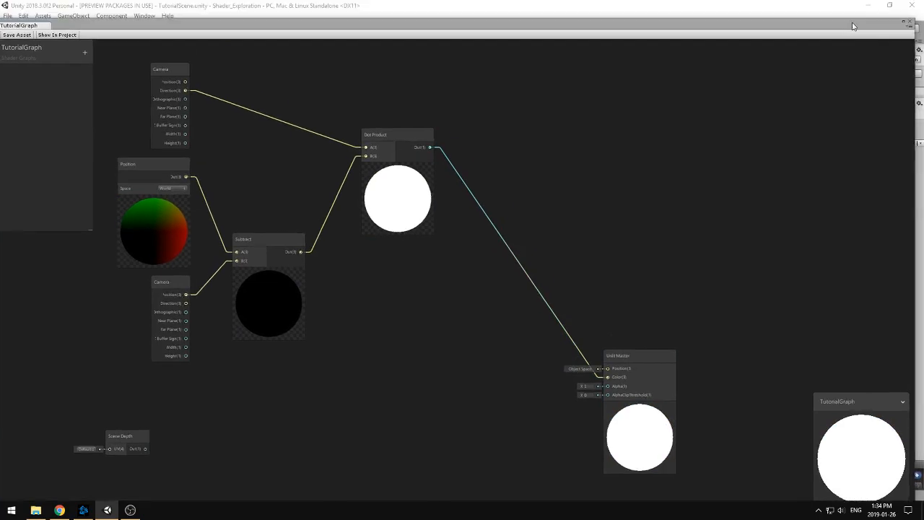
left_click(908, 26)
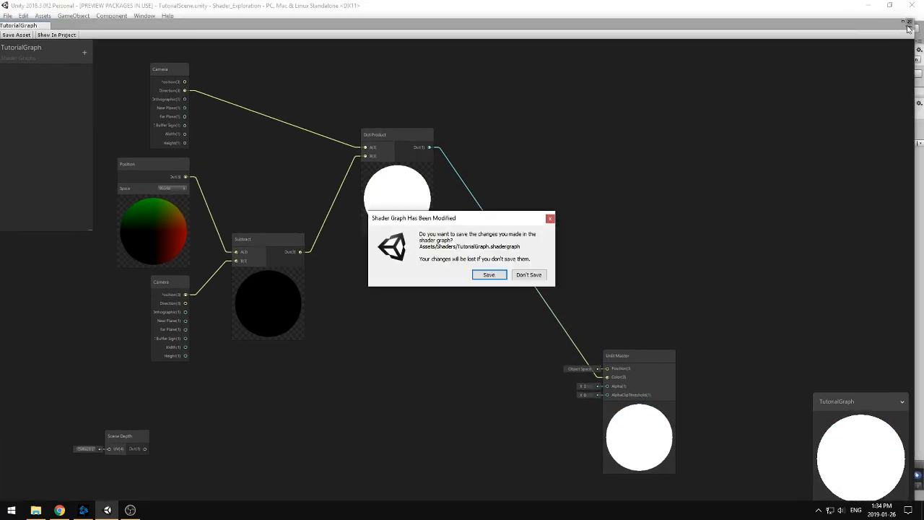
left_click(488, 275)
Step: Move the sphere closer to the main camera, to about X 0.46 and Z -4.01
left_click(236, 144)
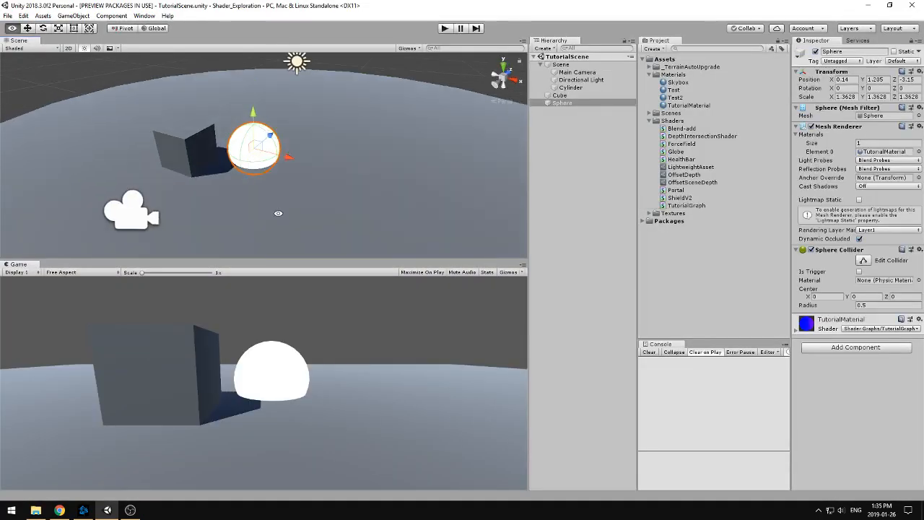
left_click_drag(282, 165, 297, 192)
left_click_drag(319, 158, 433, 130, "alt")
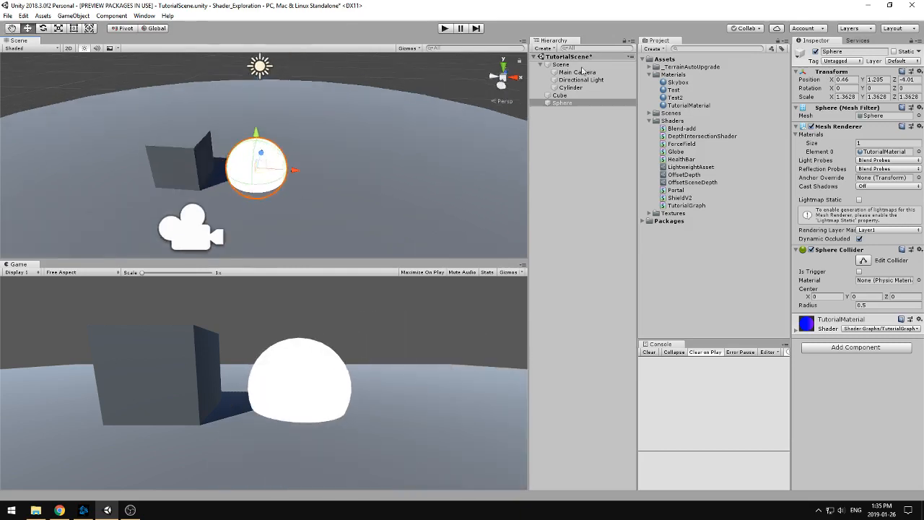
Step: Reopen TutorialGraph and check the Unlit Master's Surface, Blend and Two Sided settings
left_click(756, 205)
double_click(689, 206)
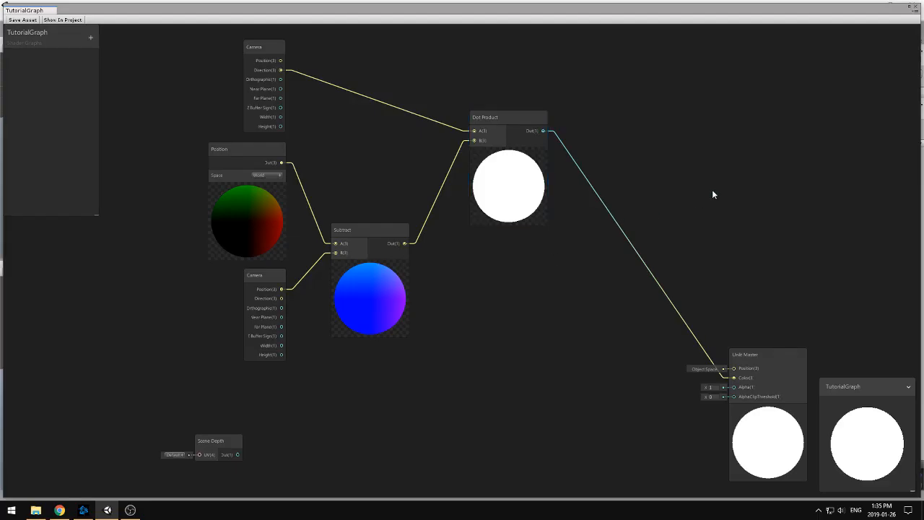
middle_click_drag(712, 189, 609, 159)
left_click(669, 272)
left_click(670, 269)
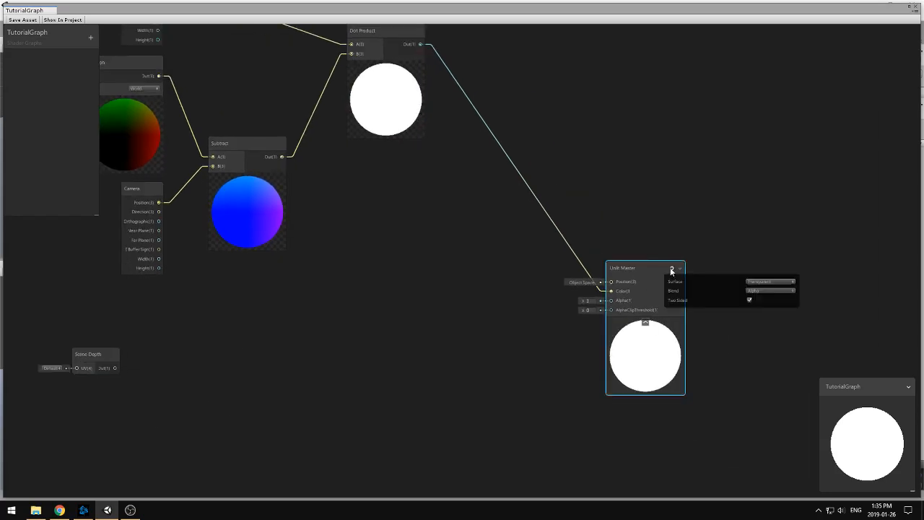
left_click(672, 268)
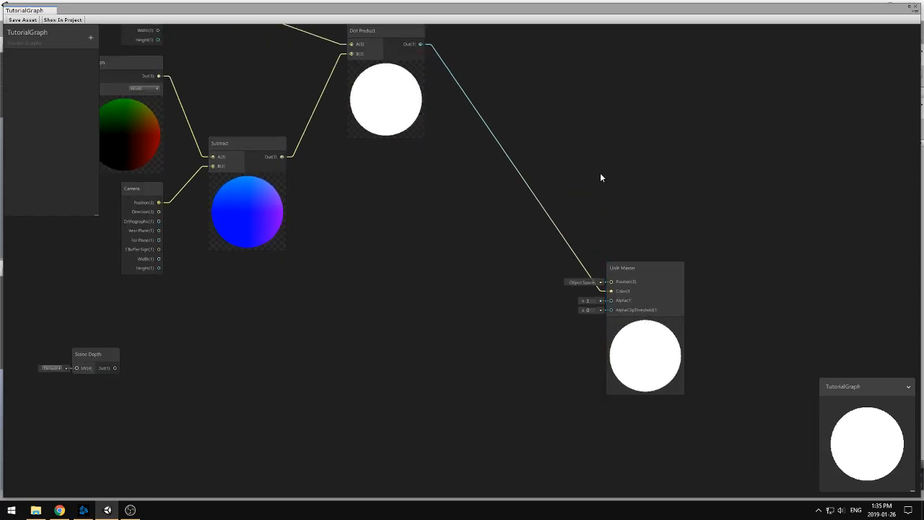
Step: Lower the Dot Product node so that it sits beside the Subtract node at nearly the same height
key("a")
left_click_drag(509, 144, 529, 213)
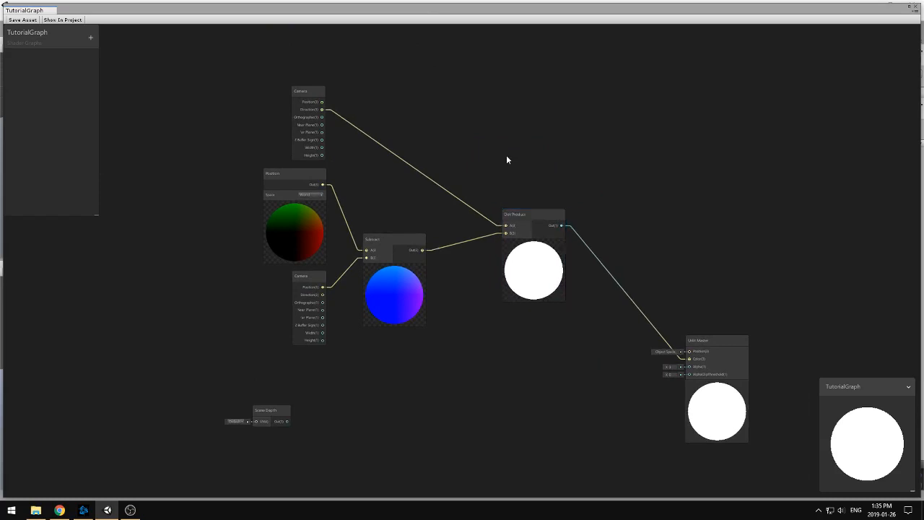
scroll(492, 206, "up", 2)
middle_click_drag(477, 191, 480, 134)
scroll(505, 146, "down", 1)
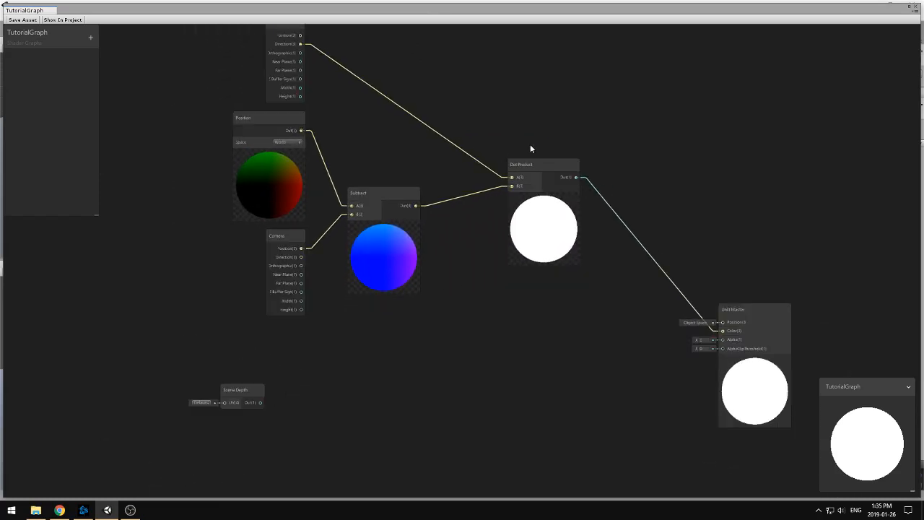
middle_click_drag(549, 149, 536, 179)
left_click(568, 187)
left_click_drag(565, 210, 549, 190)
left_click(571, 143)
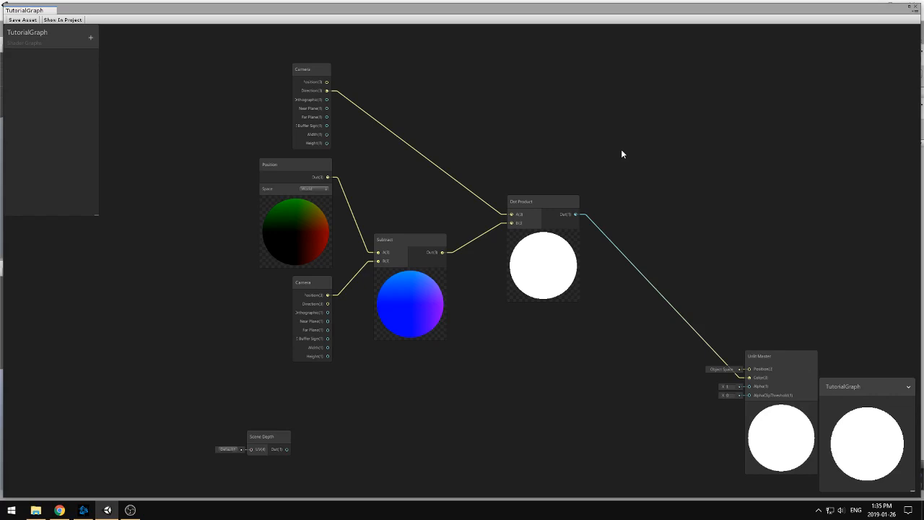
Step: Move the Unlit Master node farther from the Dot Product node to make room between them
middle_click_drag(617, 207, 481, 167)
left_click_drag(667, 317, 742, 319)
left_click(676, 267)
Step: Add a Remap node between the Dot Product and Unlit Master, and connect the Dot Product output to its In input
middle_click_drag(656, 262, 693, 258)
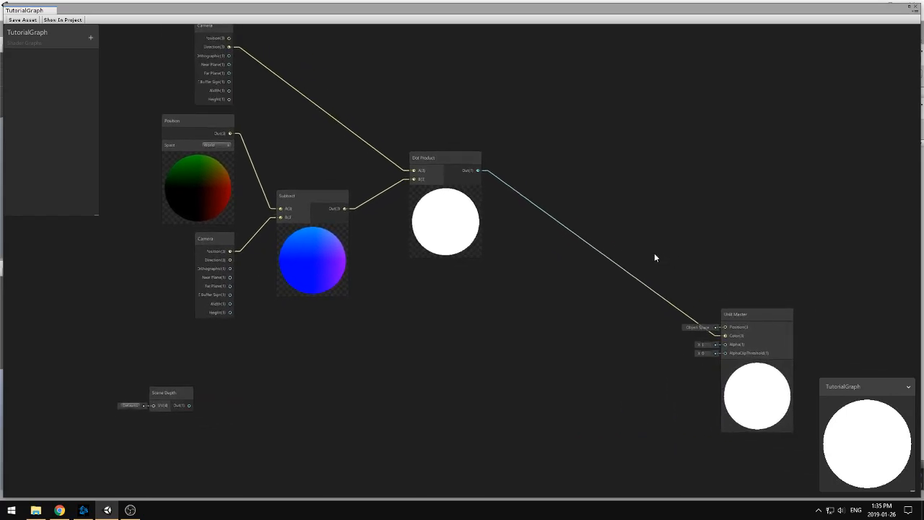
middle_click_drag(627, 197, 640, 211)
key("space")
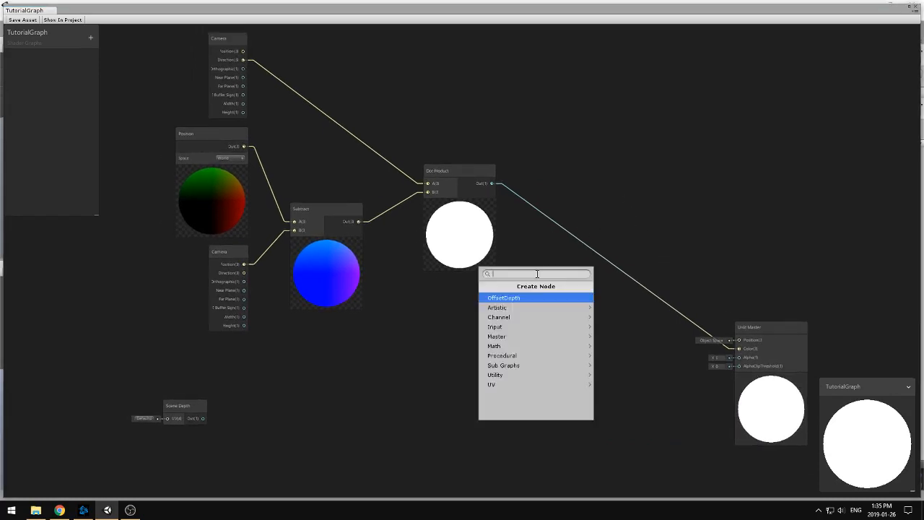
type("remap")
key("Return")
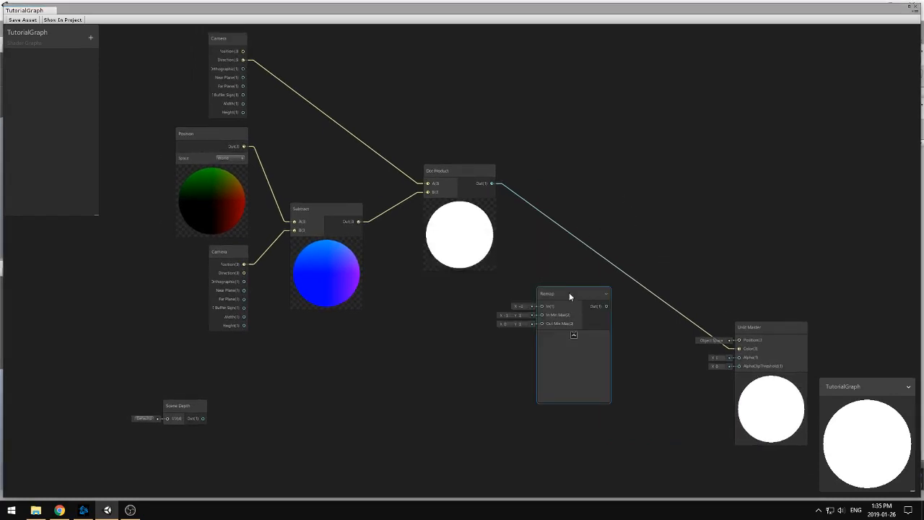
scroll(557, 210, "up", 3)
left_click_drag(472, 175, 558, 313)
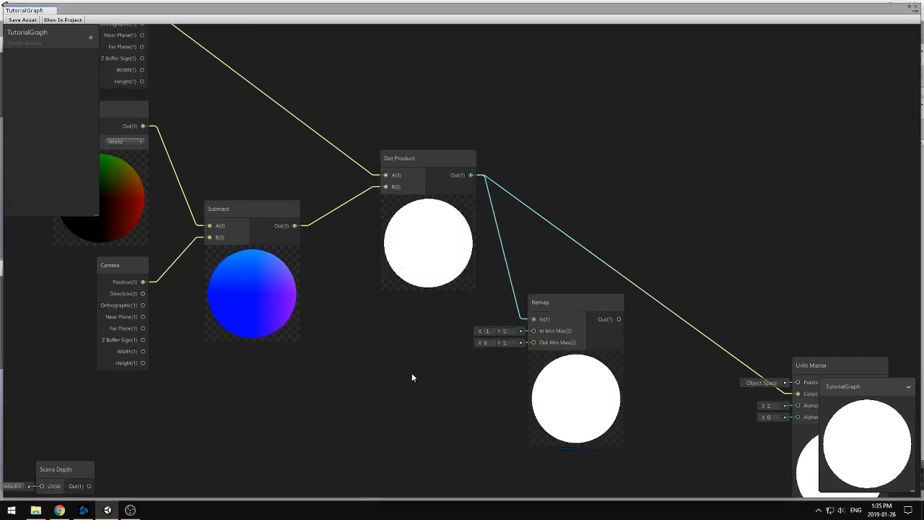
Step: Connect the Remap output to the Unlit Master's Color input and shift the Unlit Master slightly farther away
middle_click_drag(412, 373, 511, 352)
scroll(461, 347, "down", 1)
middle_click_drag(452, 347, 450, 355)
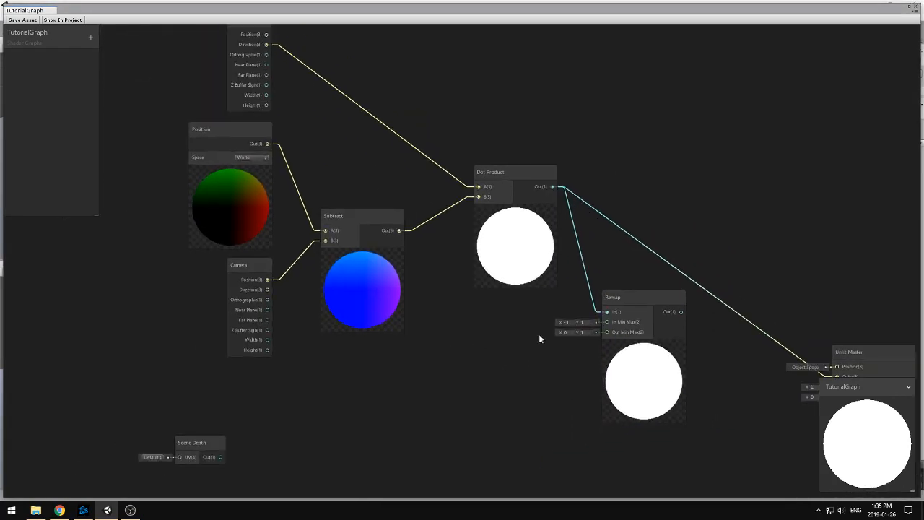
left_click_drag(640, 299, 667, 288)
middle_click_drag(800, 269, 693, 220)
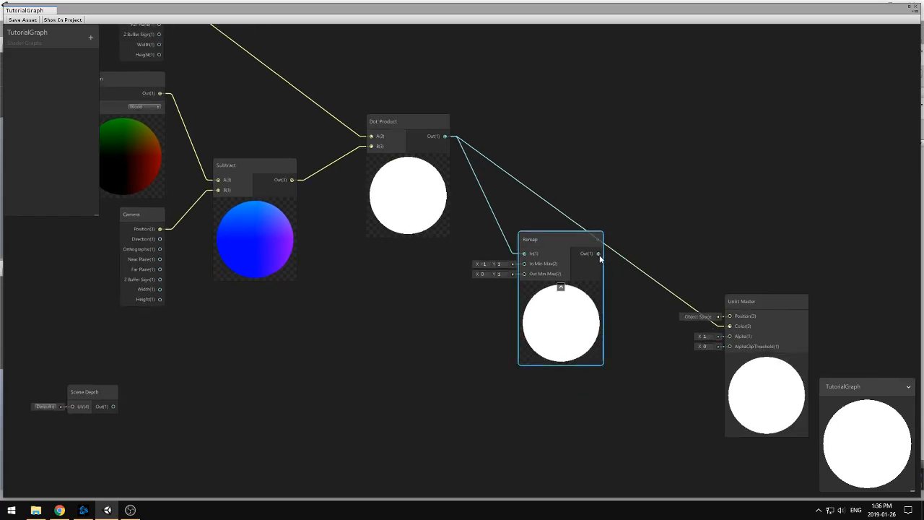
left_click_drag(599, 254, 776, 298)
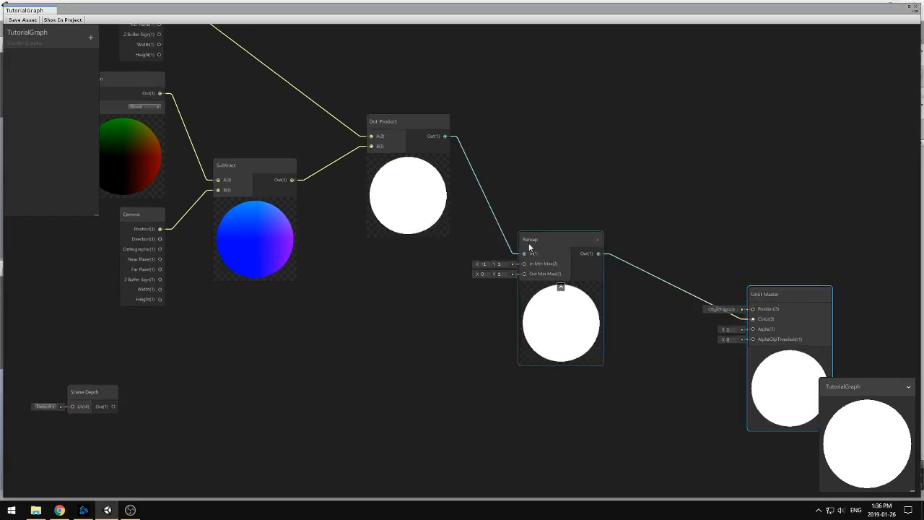
Step: Reposition the Remap node slightly higher between the Dot Product and Unlit Master nodes
left_click_drag(550, 241, 586, 230)
left_click(550, 192)
middle_click_drag(550, 192, 631, 190)
left_click_drag(680, 222, 657, 224)
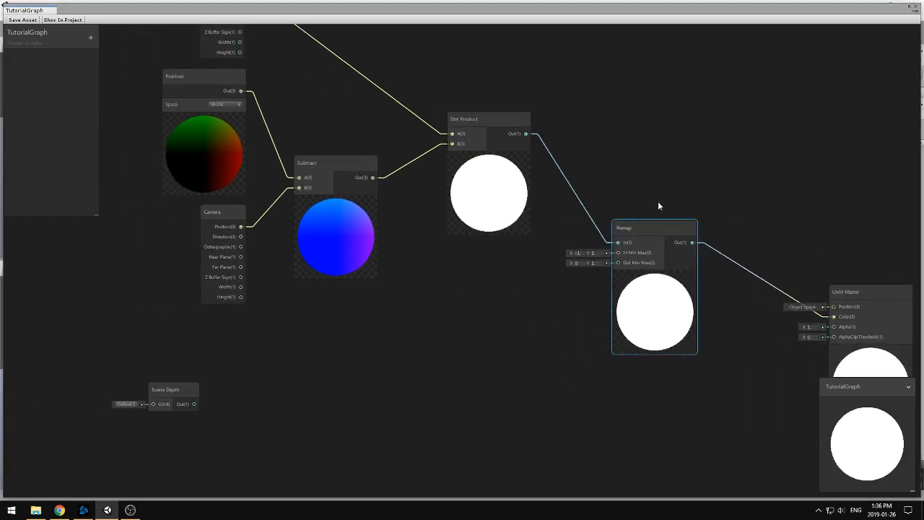
left_click(645, 199)
middle_click_drag(637, 198, 676, 201)
Step: Add a Combine node and place it directly below the Dot Product node
middle_click_drag(503, 308, 449, 335)
scroll(420, 320, "up", 1)
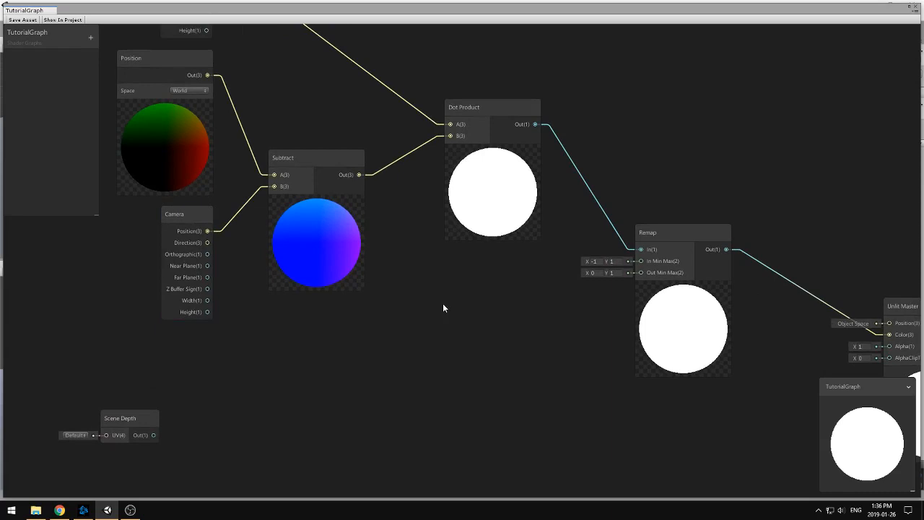
key("space")
type("comb")
key("Return")
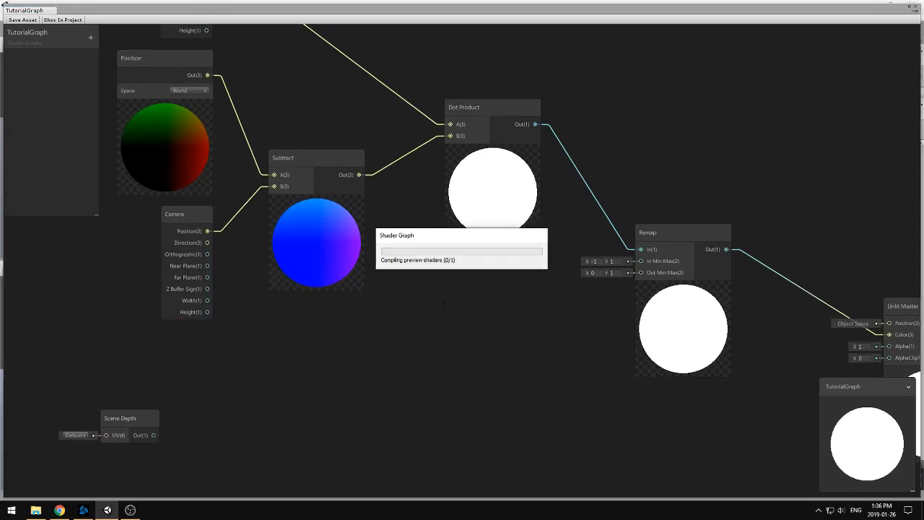
left_click_drag(490, 322, 485, 281)
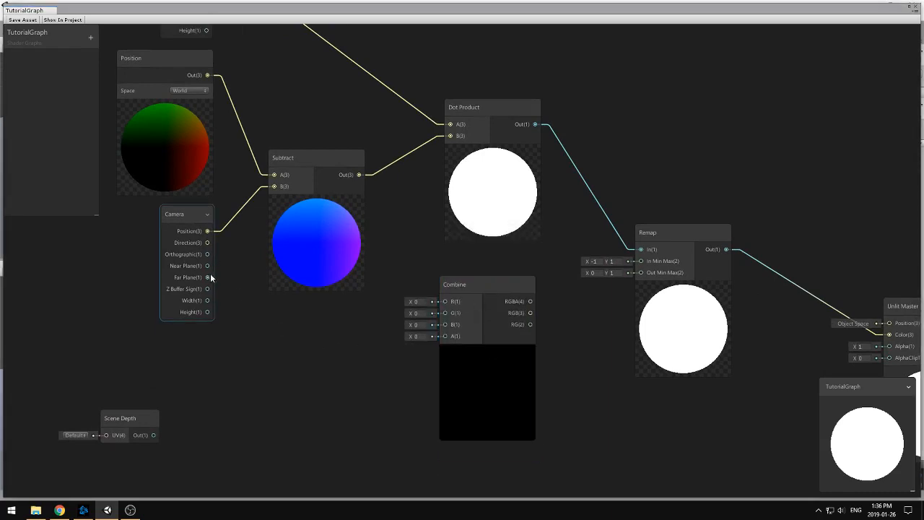
Step: Connect the lower Camera's Far Plane output to the Combine node's G input and nudge the Combine node slightly
middle_click_drag(248, 324, 228, 329)
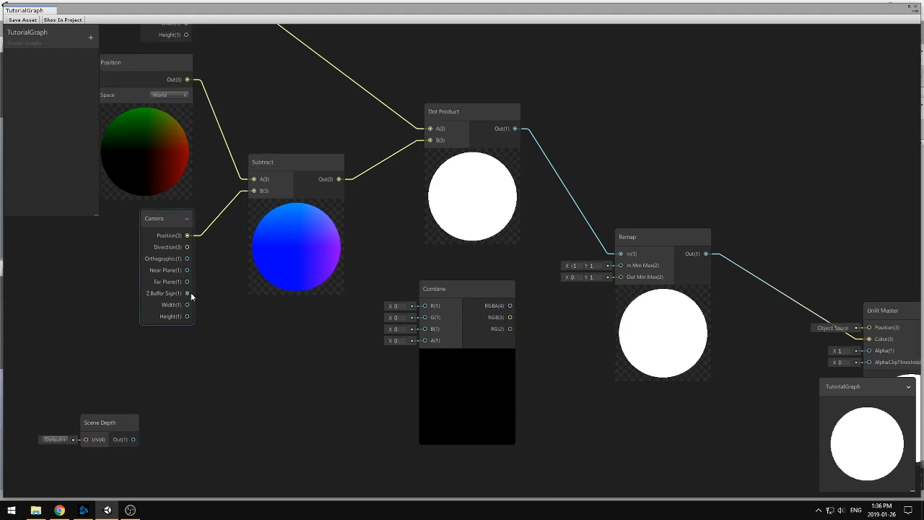
left_click_drag(187, 281, 424, 319)
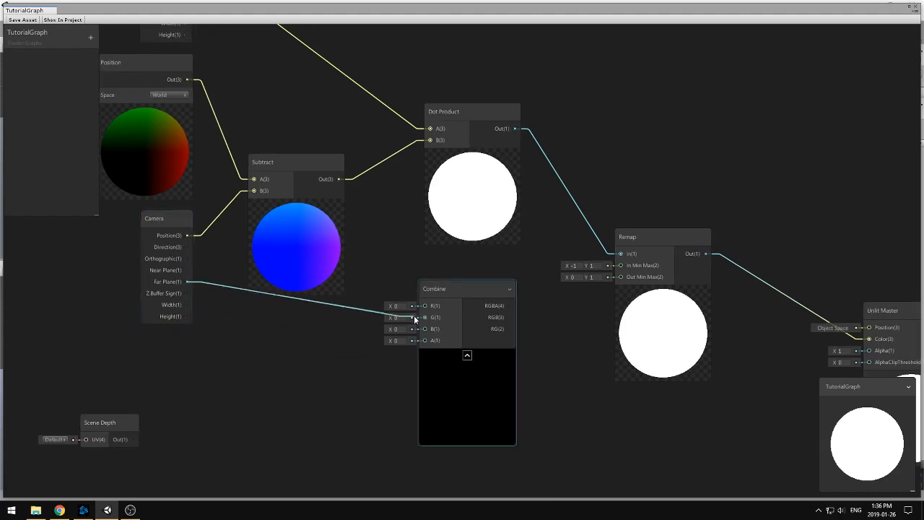
middle_click_drag(553, 348, 489, 353)
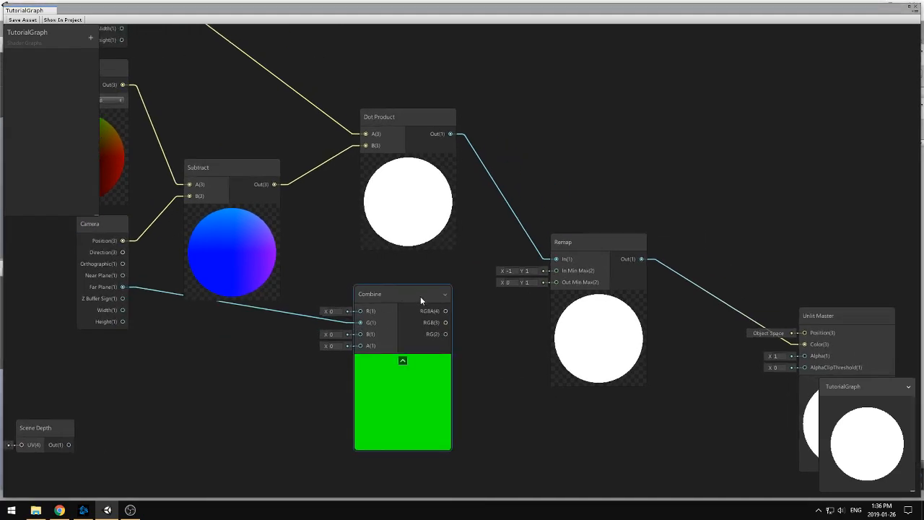
left_click_drag(408, 295, 415, 292)
left_click(484, 365)
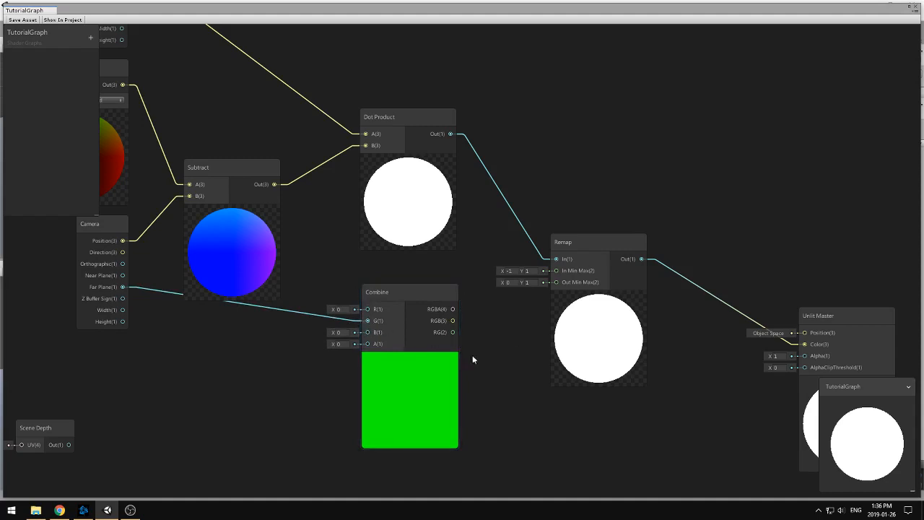
Step: Collapse the Combine node's preview and connect its RG output to the Remap node's In Min Max input
middle_click_drag(472, 354, 427, 353)
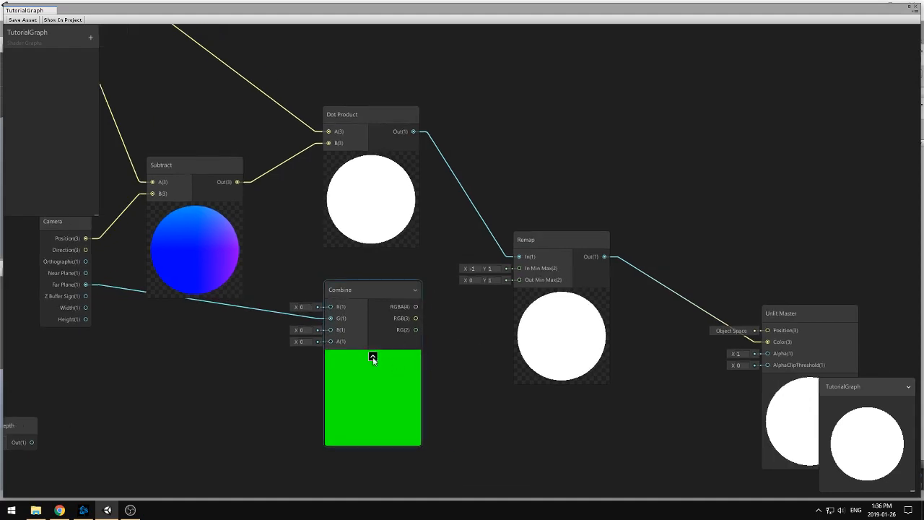
left_click(372, 357)
middle_click_drag(378, 329, 386, 338)
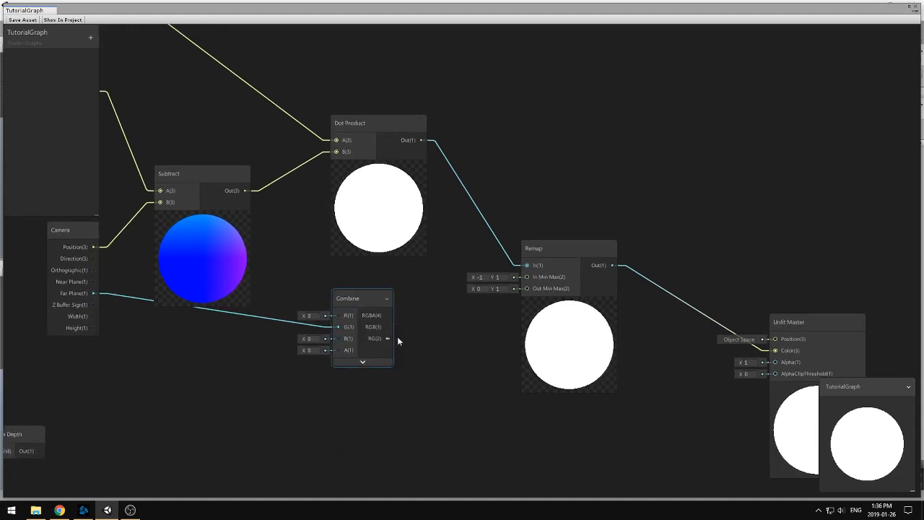
left_click_drag(388, 338, 527, 279)
key("a")
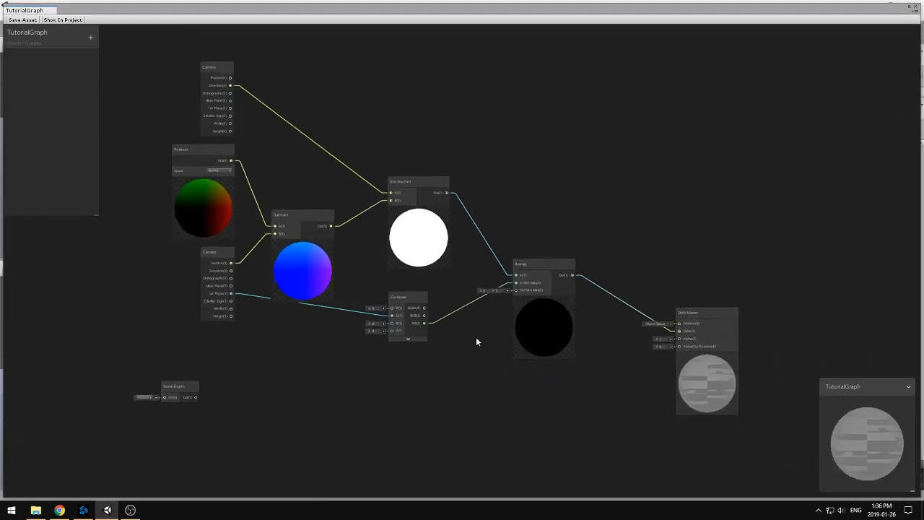
scroll(476, 336, "up", 2)
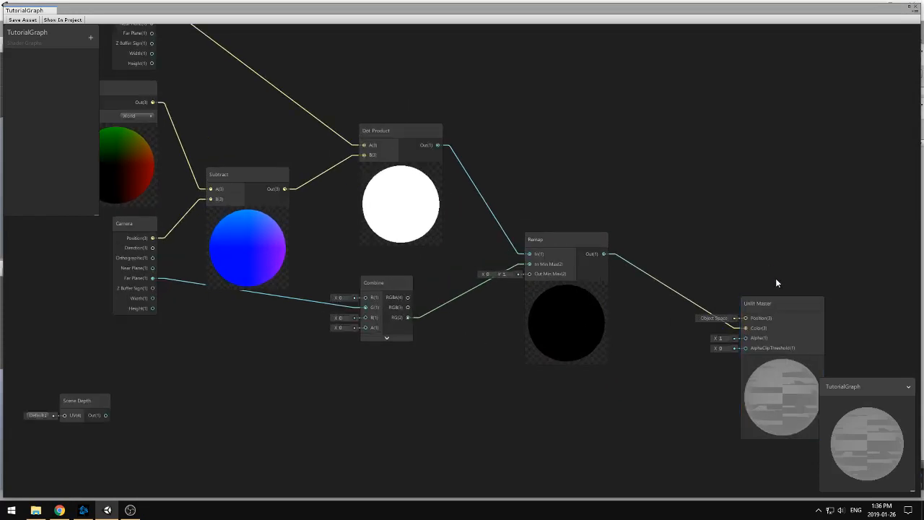
Step: Move the Unlit Master slightly up and closer to the Remap node
left_click_drag(772, 304, 761, 296)
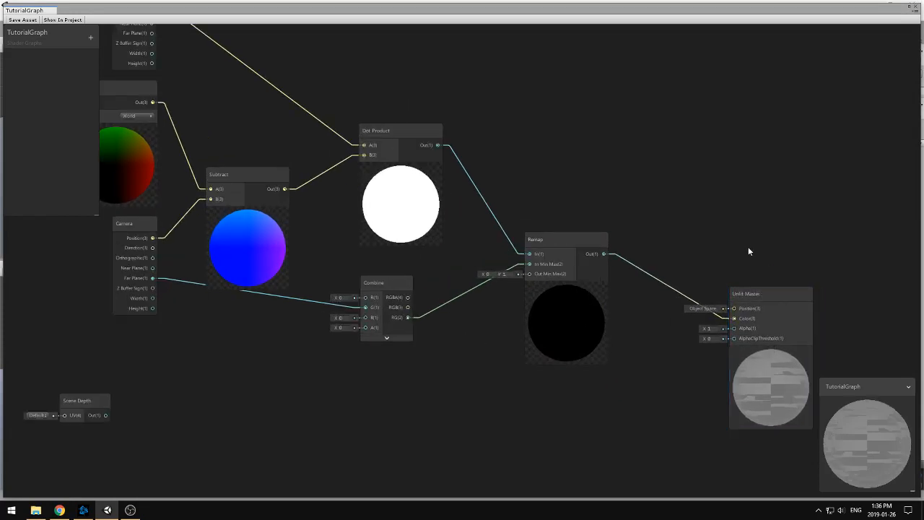
middle_click_drag(748, 247, 725, 250)
middle_click_drag(389, 341, 424, 374)
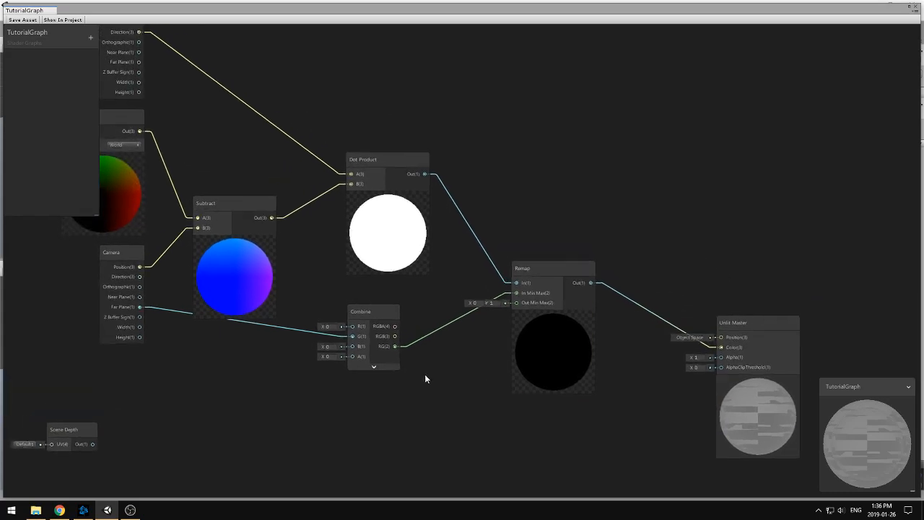
scroll(434, 330, "down", 1)
scroll(453, 356, "up", 1)
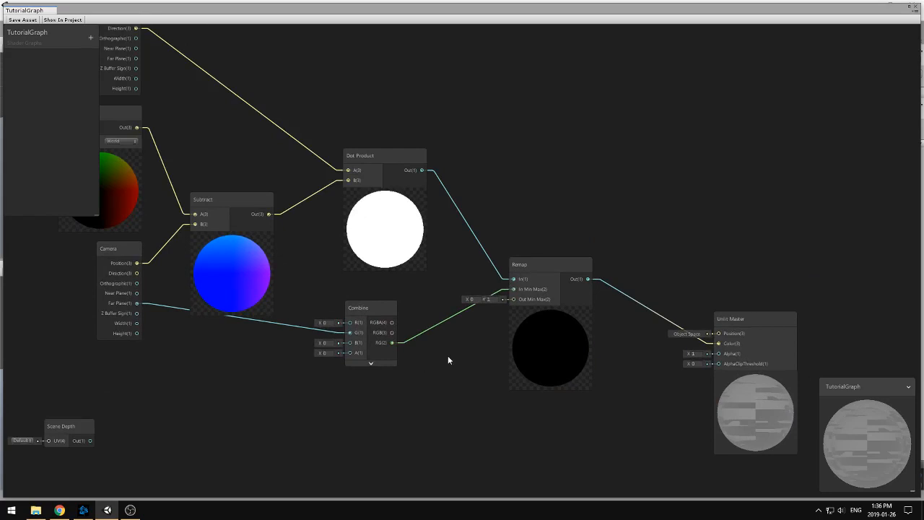
middle_click_drag(448, 370, 350, 386)
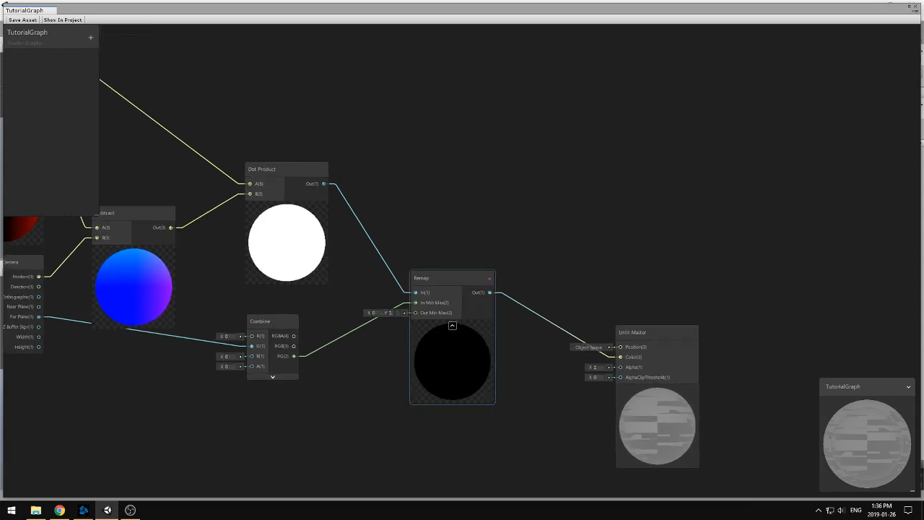
middle_click_drag(395, 383, 381, 367)
left_click(658, 317)
middle_click_drag(602, 371, 625, 347)
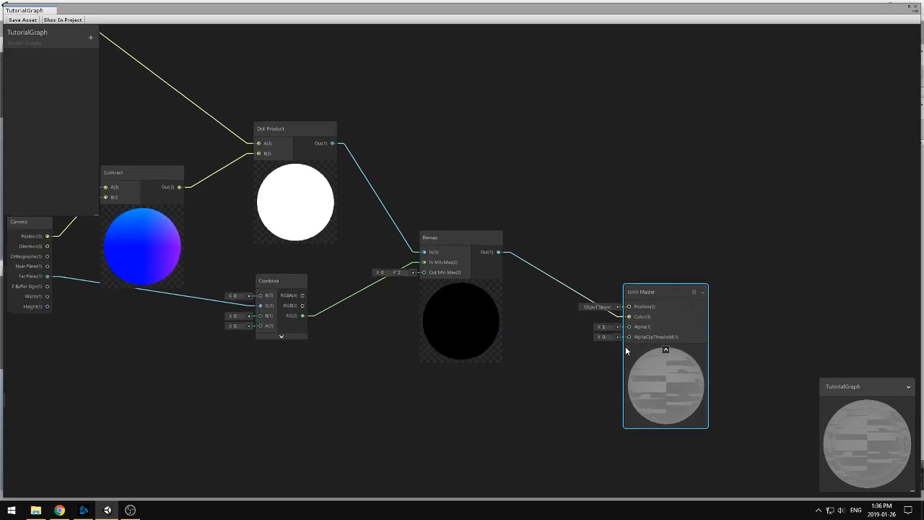
Step: Save the TutorialGraph asset and close the graph editor to return to the scene
left_click(29, 20)
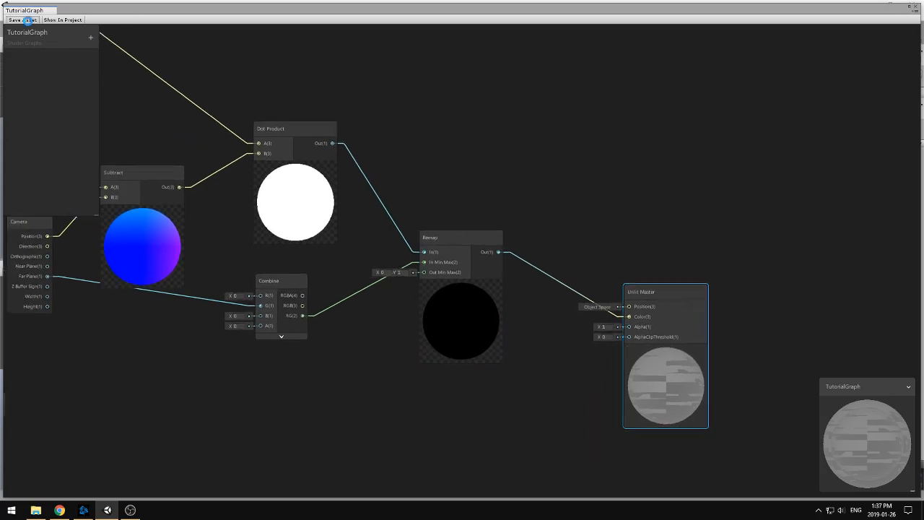
left_click(633, 158)
middle_click_drag(686, 237, 671, 214)
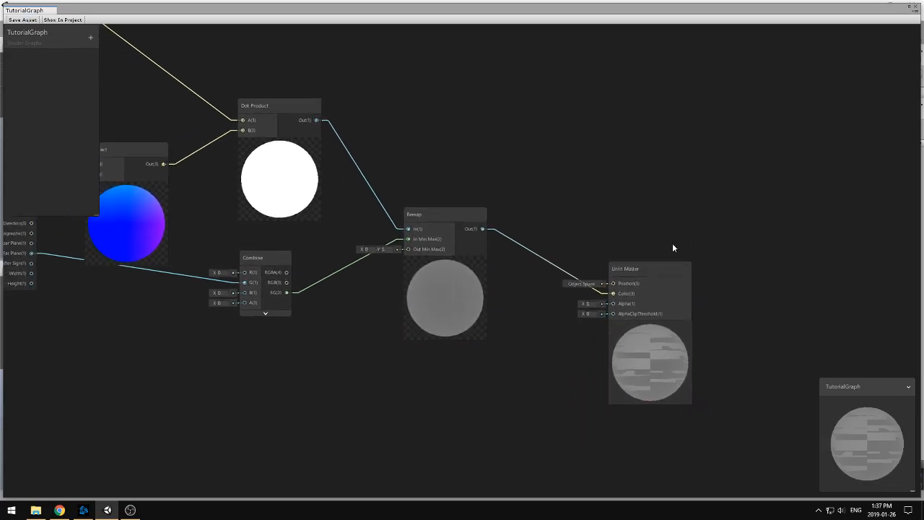
left_click(915, 8)
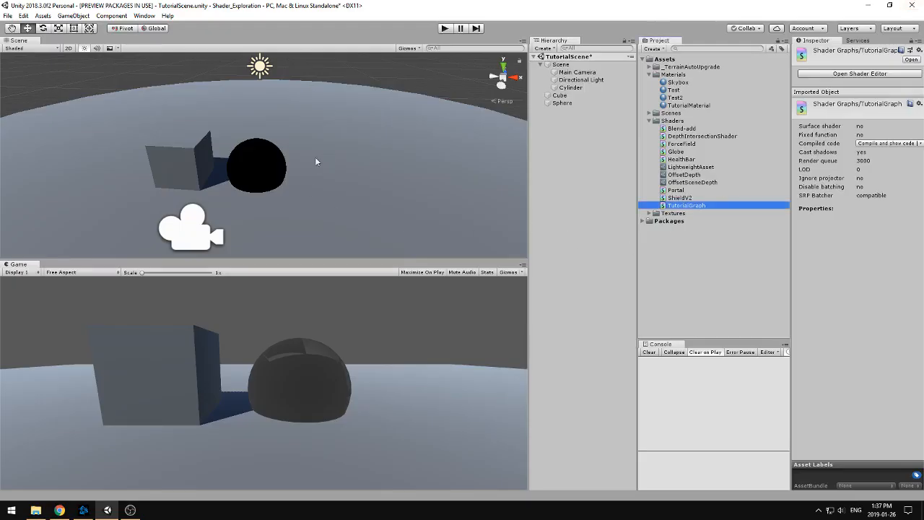
Step: Select the sphere and examine its shading from different angles in the Scene view
left_click(263, 164)
left_click_drag(363, 174, 273, 209, "alt")
left_click(419, 73)
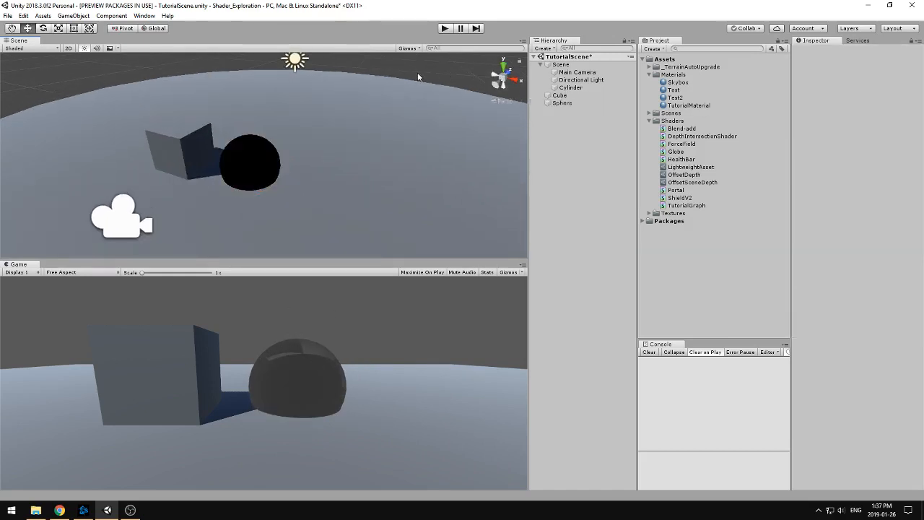
left_click(265, 163)
left_click(420, 71)
left_click(252, 167)
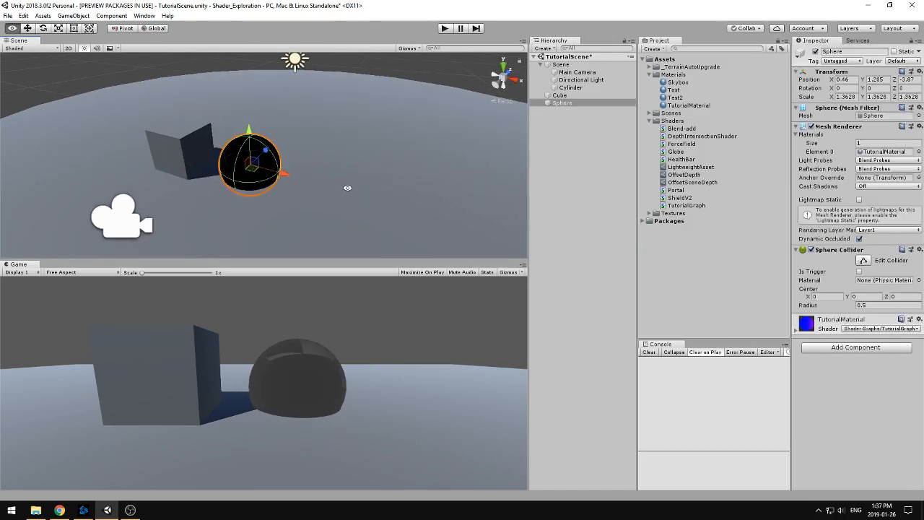
left_click_drag(344, 190, 324, 190, "alt")
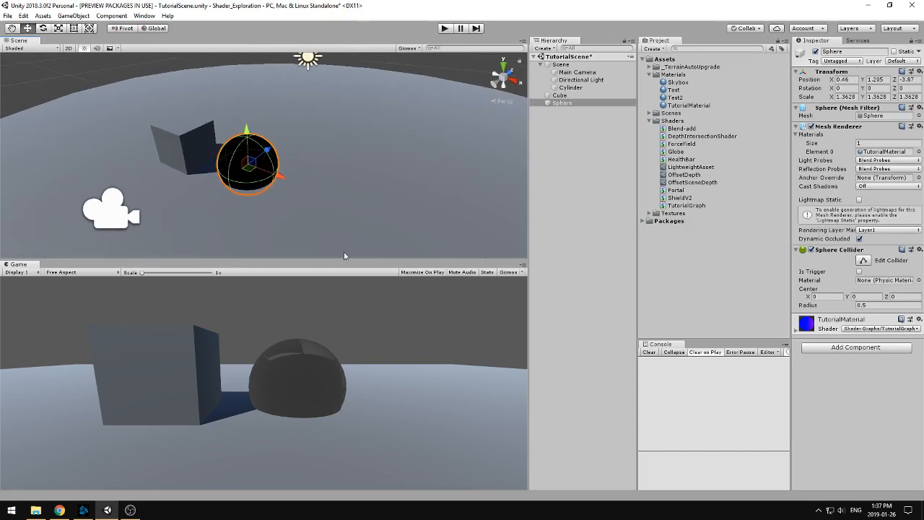
Step: Reopen TutorialGraph, shift the Unlit Master farther away, and reroute the Remap output from its Color input to its Alpha input
double_click(689, 207)
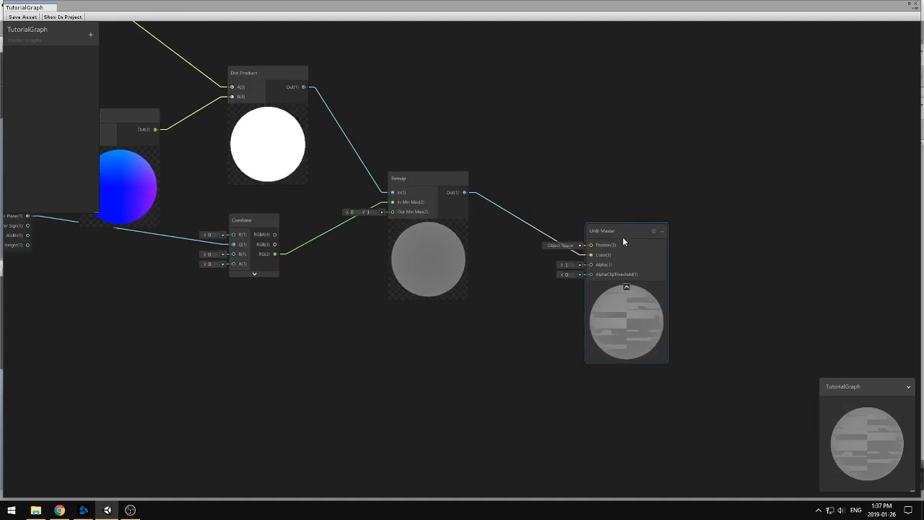
left_click(541, 227)
key("Delete")
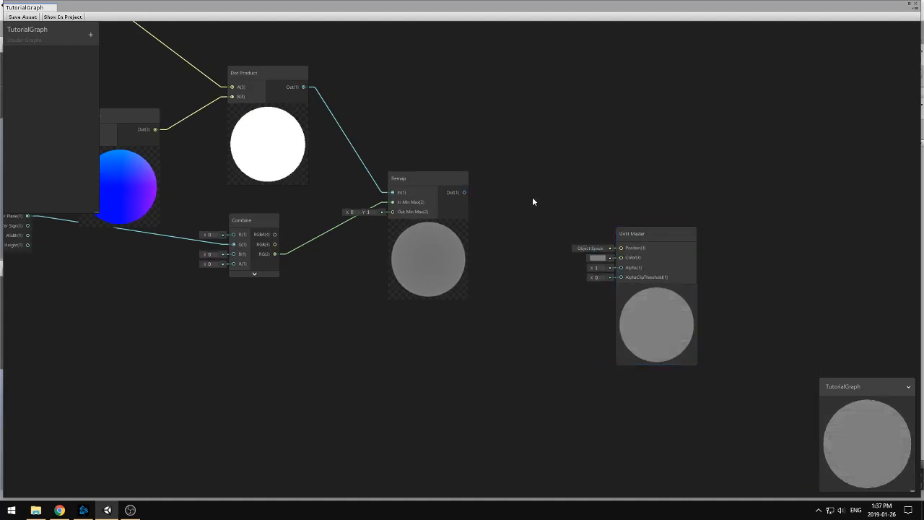
left_click_drag(641, 231, 668, 212)
left_click_drag(464, 193, 642, 200)
scroll(558, 315, "down", 3)
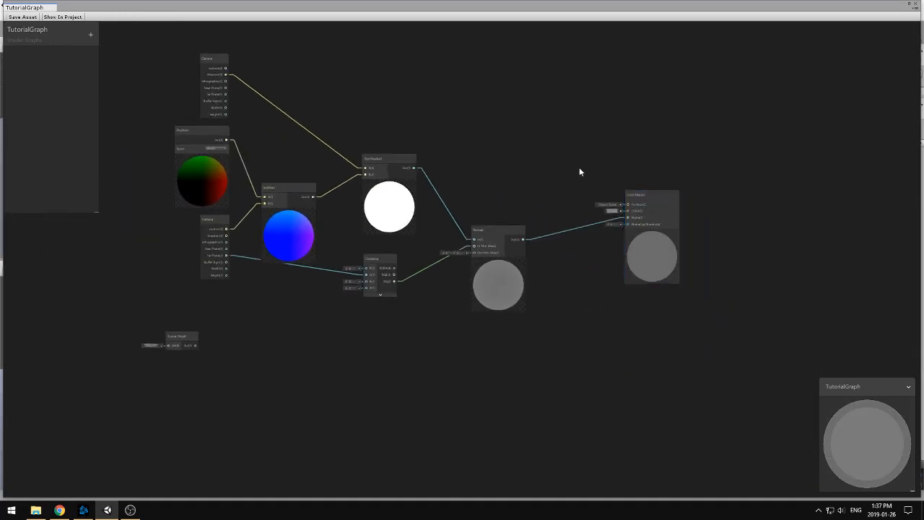
scroll(581, 184, "up", 3)
Step: Set the Unlit Master's Color to white
left_click(629, 224)
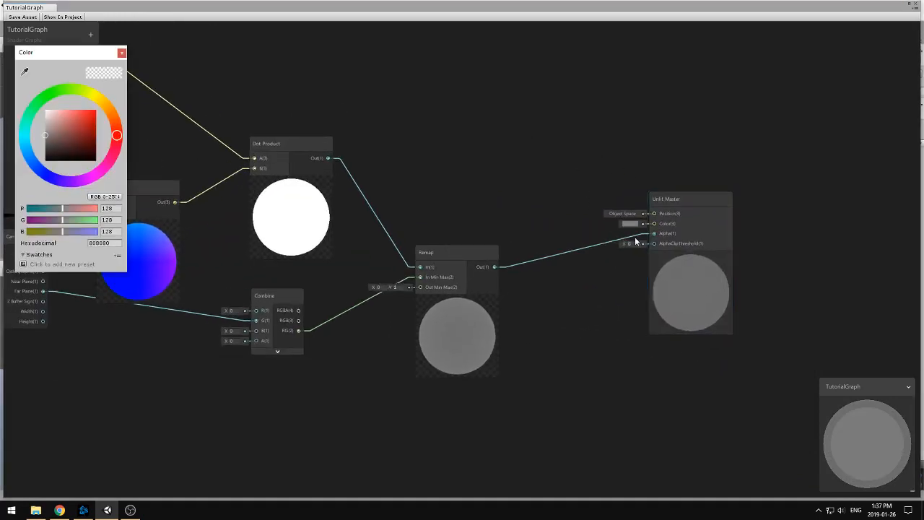
left_click_drag(72, 133, 49, 88)
left_click(122, 53)
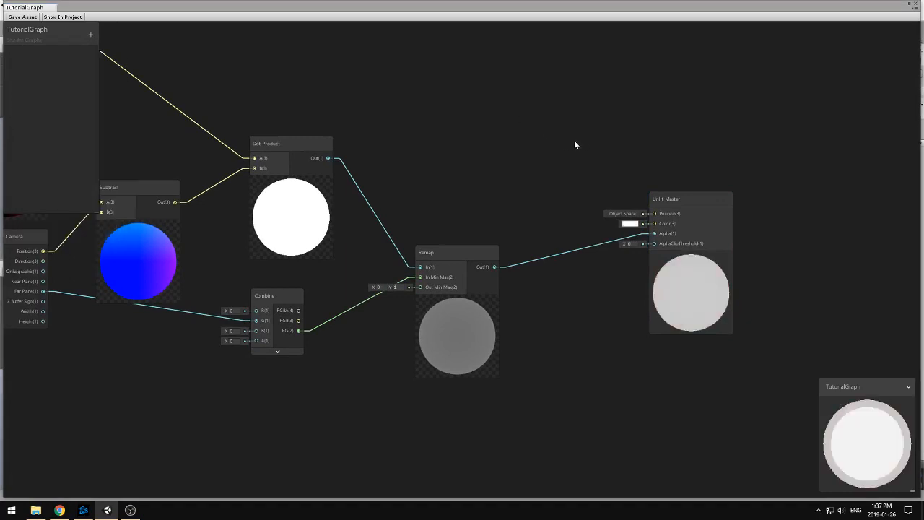
Step: Save the graph with the white colour and Alpha connection, and close the graph editor
scroll(574, 140, "down", 3)
middle_click_drag(599, 174, 608, 200)
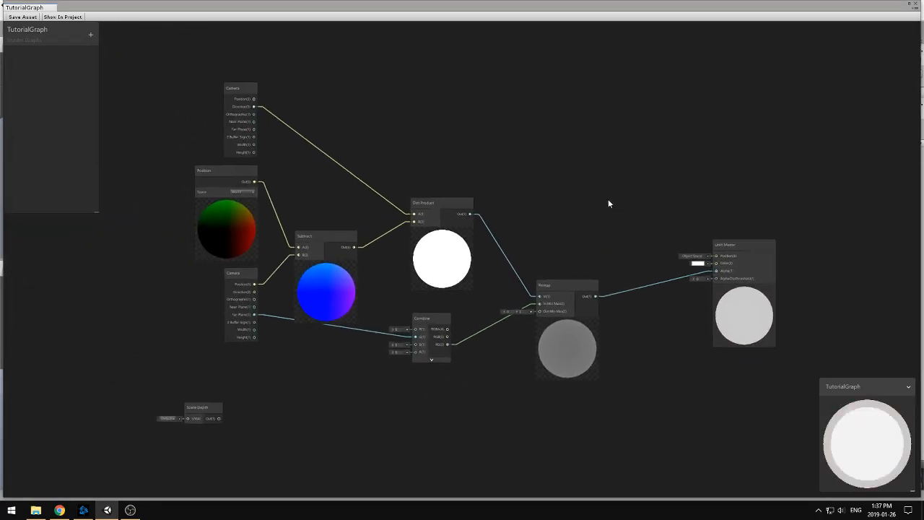
left_click(23, 16)
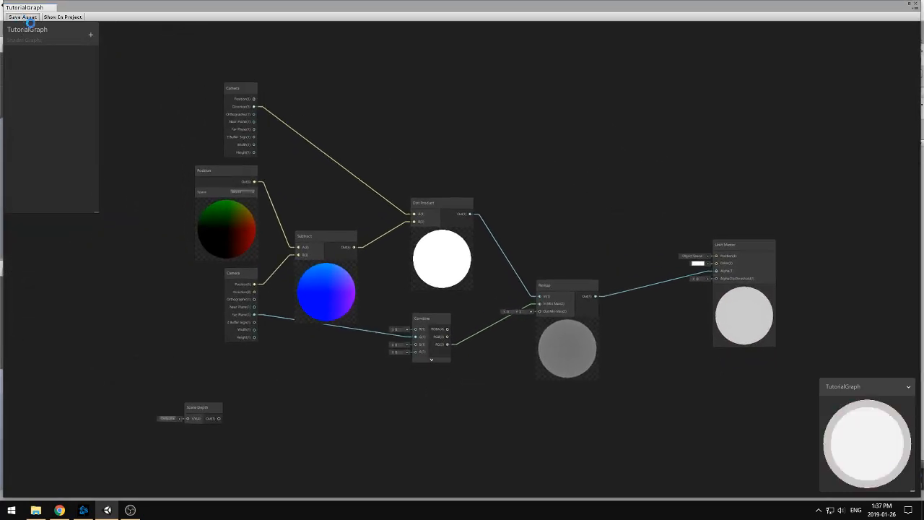
left_click(913, 5)
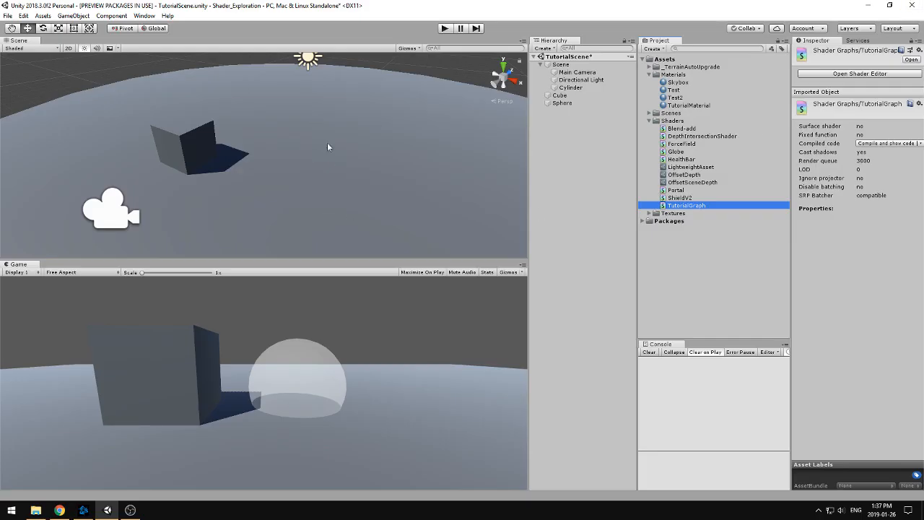
Step: Select the Sphere object and compare its transparency in the Scene view with the Game view
scroll(348, 160, "down", 4)
scroll(332, 148, "up", 8)
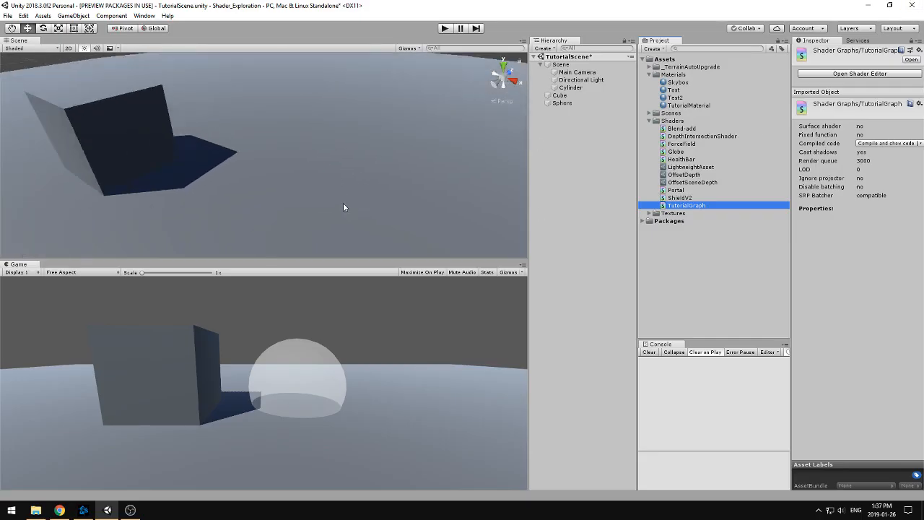
scroll(343, 207, "down", 4)
left_click(319, 168)
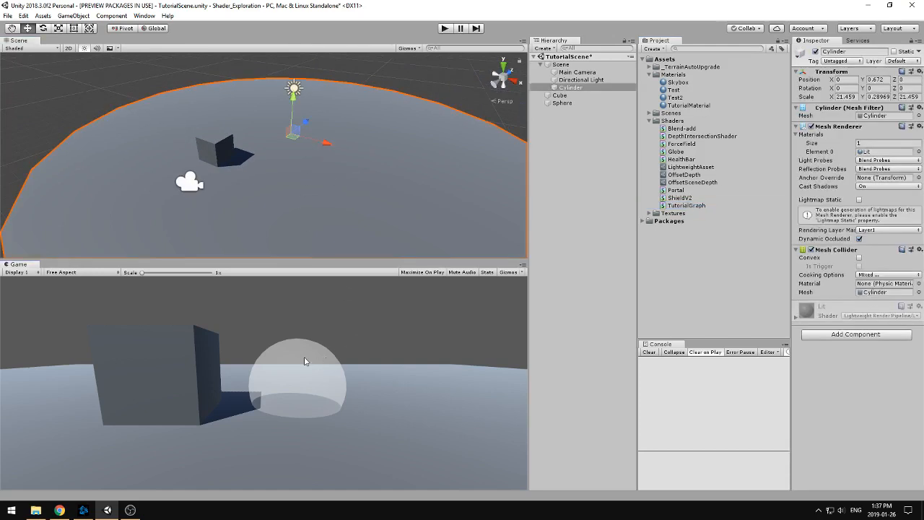
left_click(562, 102)
scroll(314, 155, "up", 5)
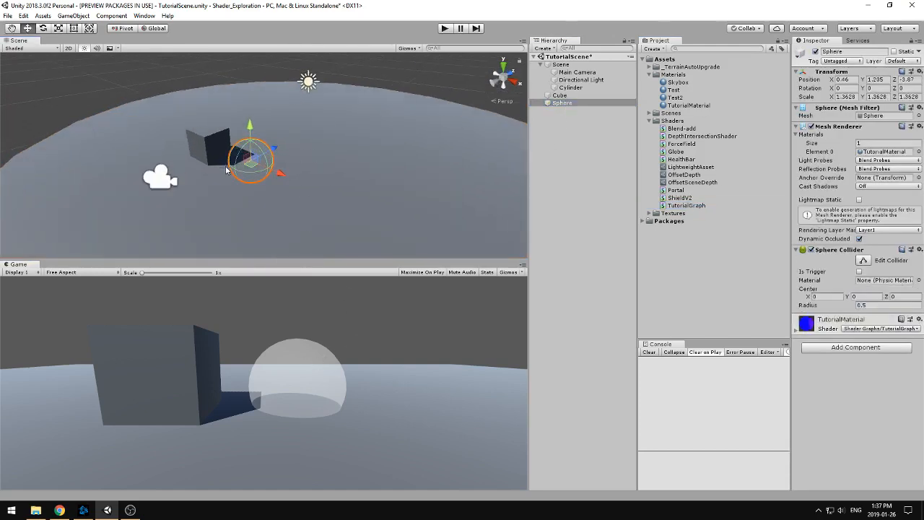
left_click_drag(324, 170, 255, 190, "alt")
Step: Move the sphere closer to the main camera along the Z axis, to a Z position of about -4.327
left_click_drag(295, 148, 313, 200)
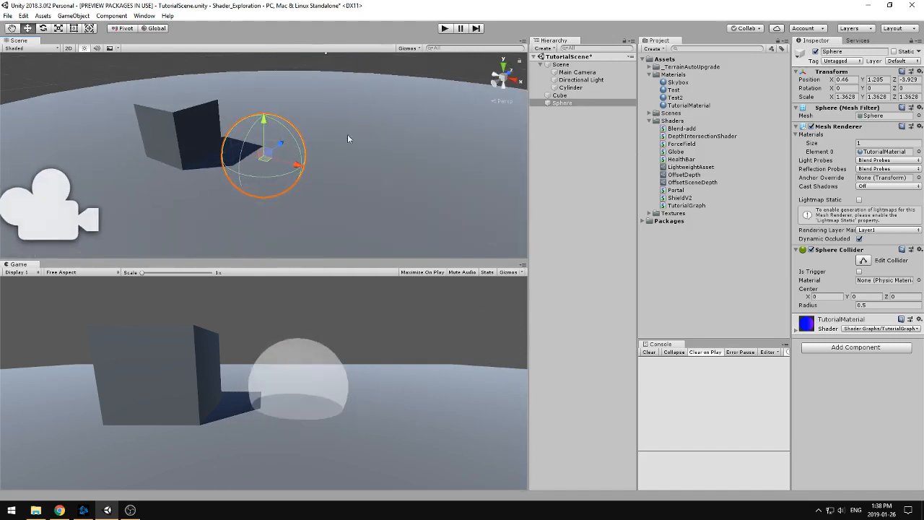
left_click(389, 67)
left_click(270, 151)
left_click_drag(280, 143, 282, 171)
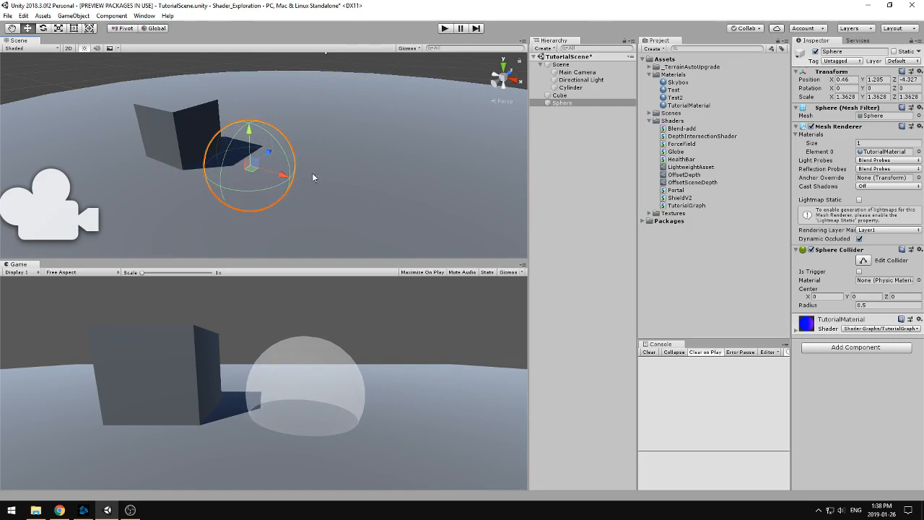
Step: Examine the sphere's opacity in the Scene view from far away and from close range
scroll(310, 175, "down", 10)
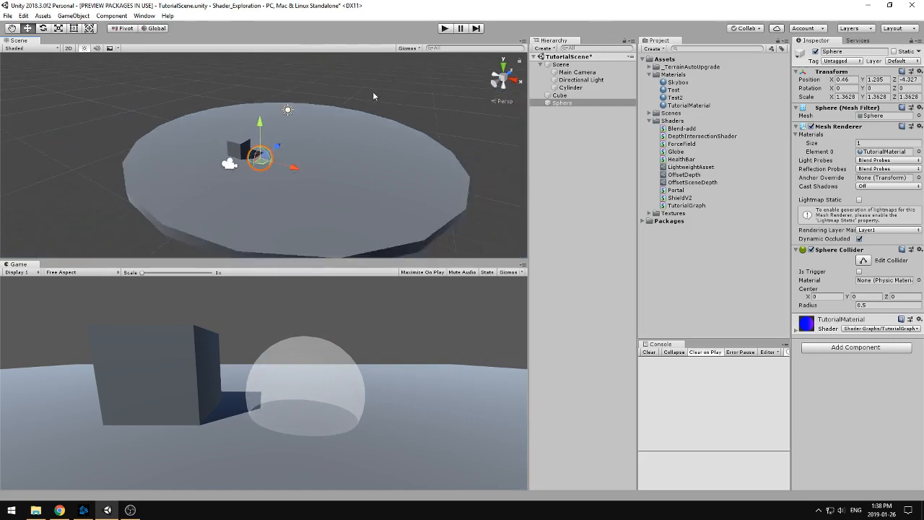
left_click(373, 96)
scroll(259, 180, "down", 8)
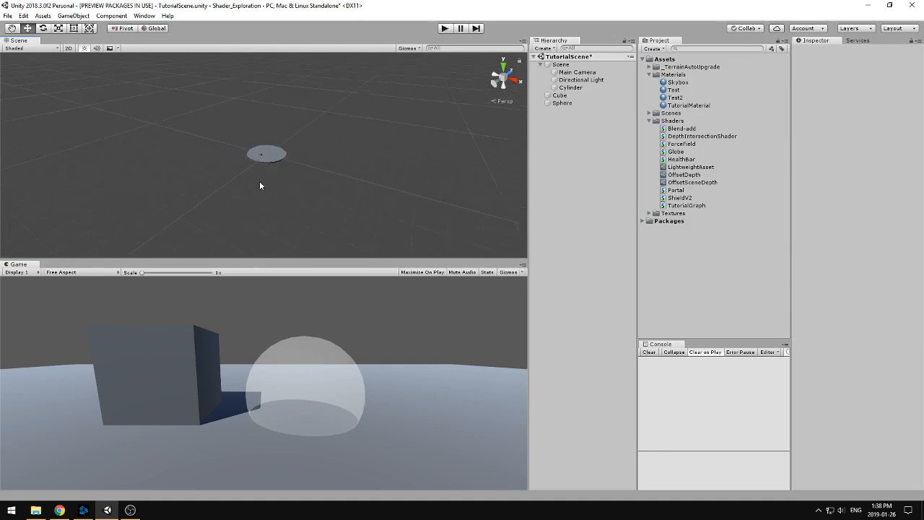
scroll(260, 186, "down", 5)
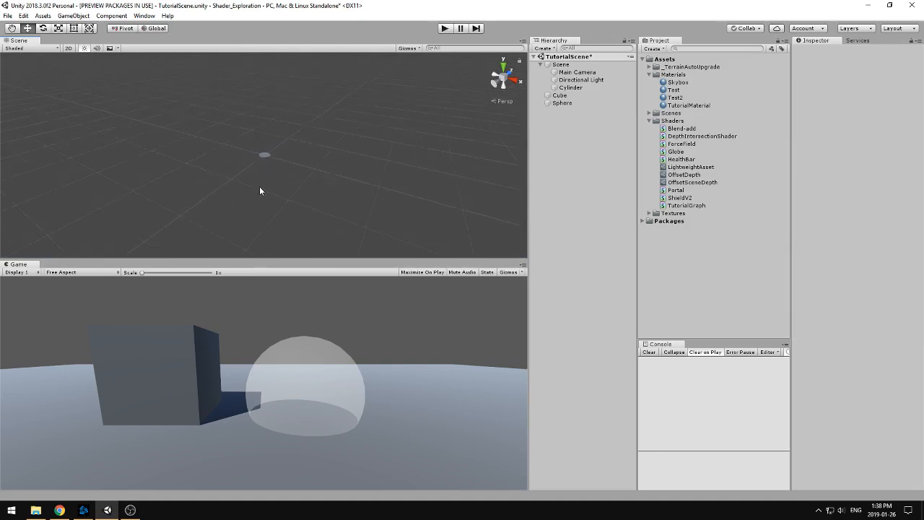
scroll(265, 186, "down", 2)
scroll(285, 171, "up", 12)
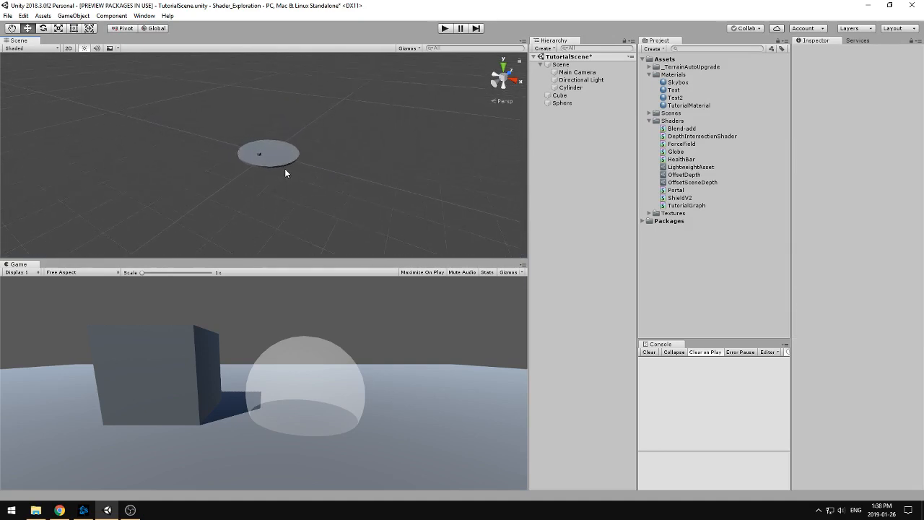
scroll(284, 167, "up", 6)
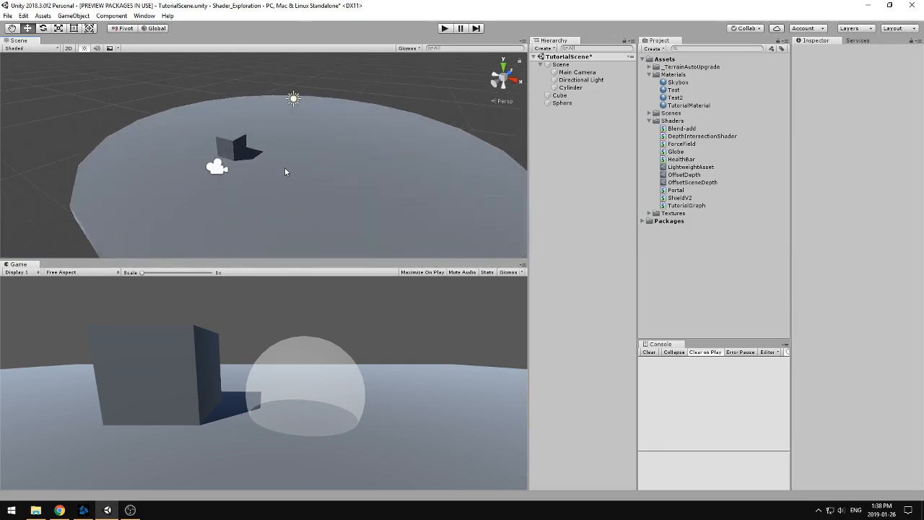
Step: Test the main camera's far clipping plane at 100 and 1000, and return it to 10
left_click(283, 172)
left_click(264, 162)
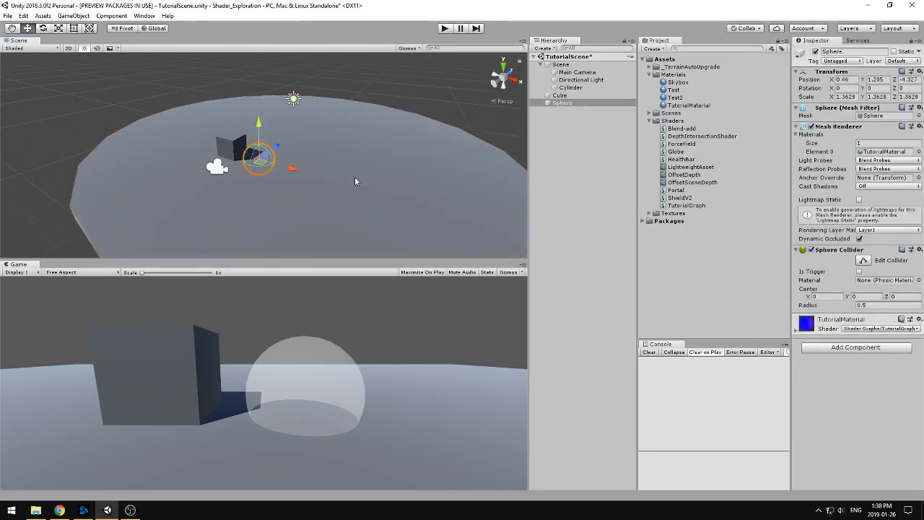
left_click_drag(281, 144, 155, 155, "alt")
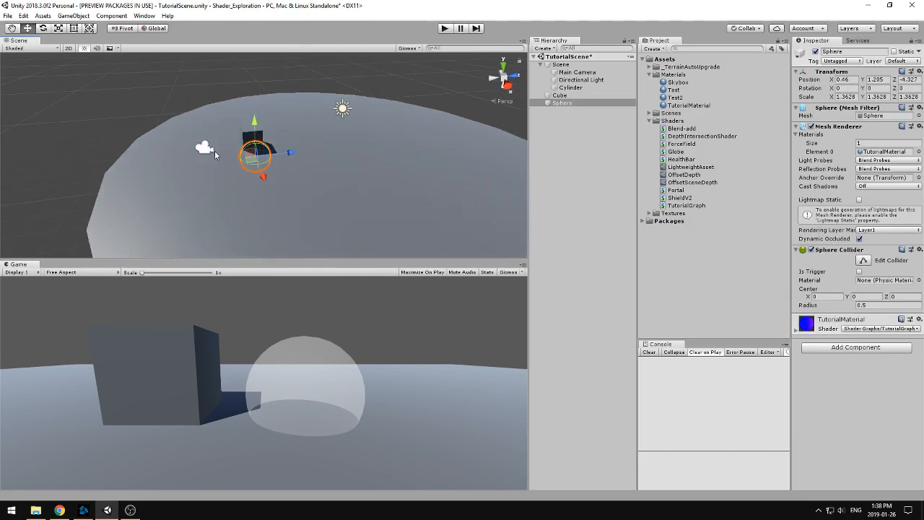
left_click(204, 155)
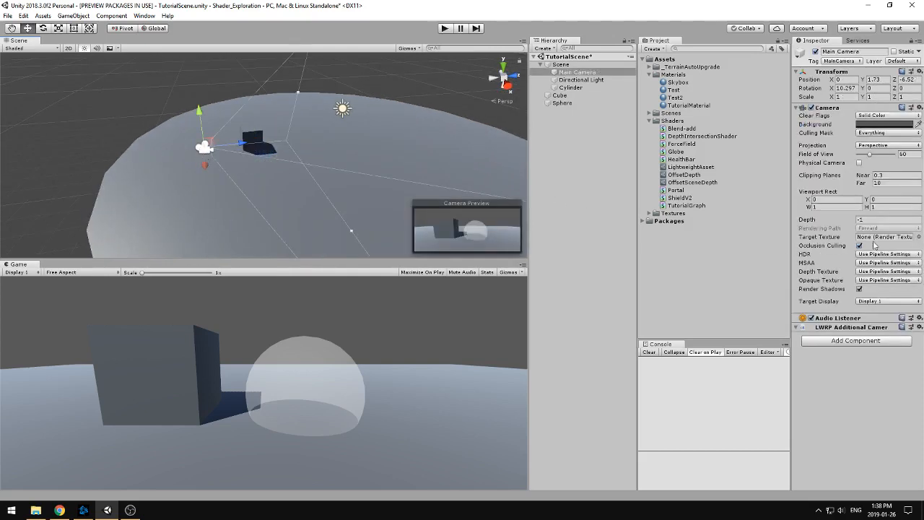
left_click_drag(869, 186, 901, 182)
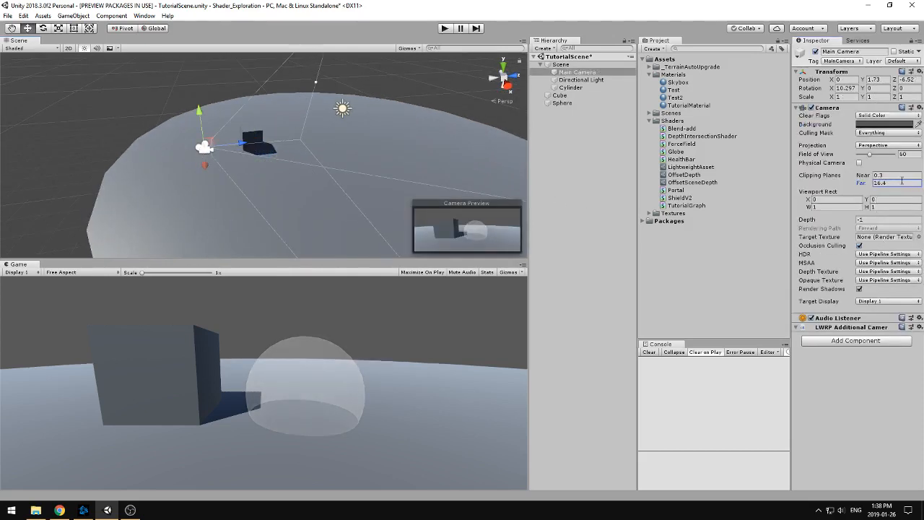
type("100")
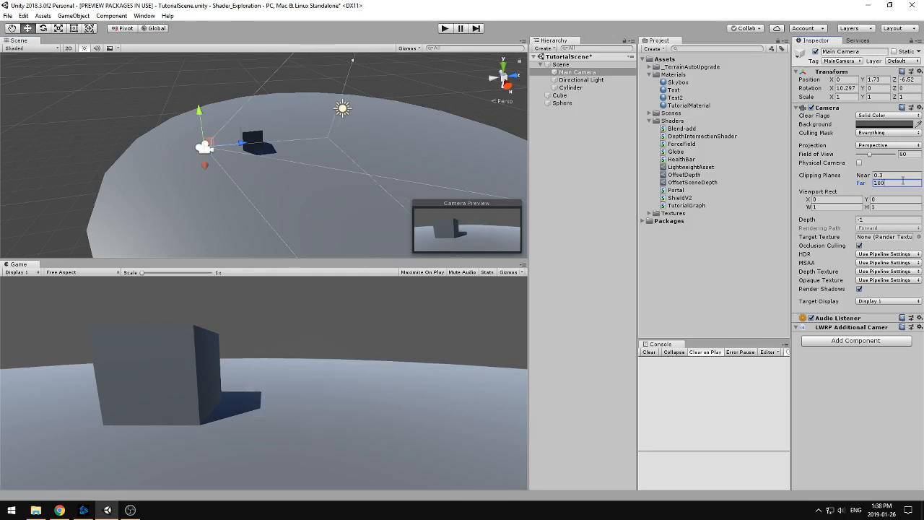
type("0")
key("BackSpace")
key("BackSpace")
left_click(405, 82)
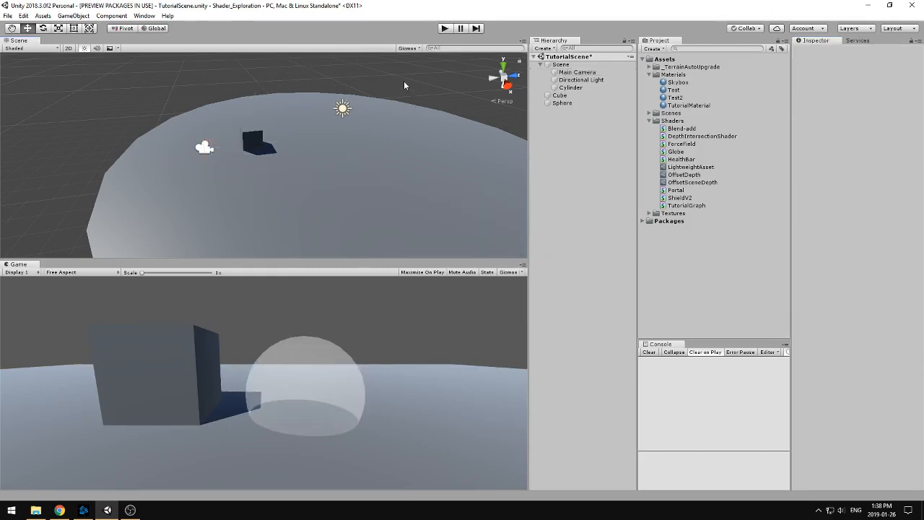
Step: Select the Sphere and examine its opacity from closer range in the Scene view against the Game view
left_click_drag(337, 157, 355, 158, "alt")
left_click(257, 150)
scroll(250, 161, "up", 3)
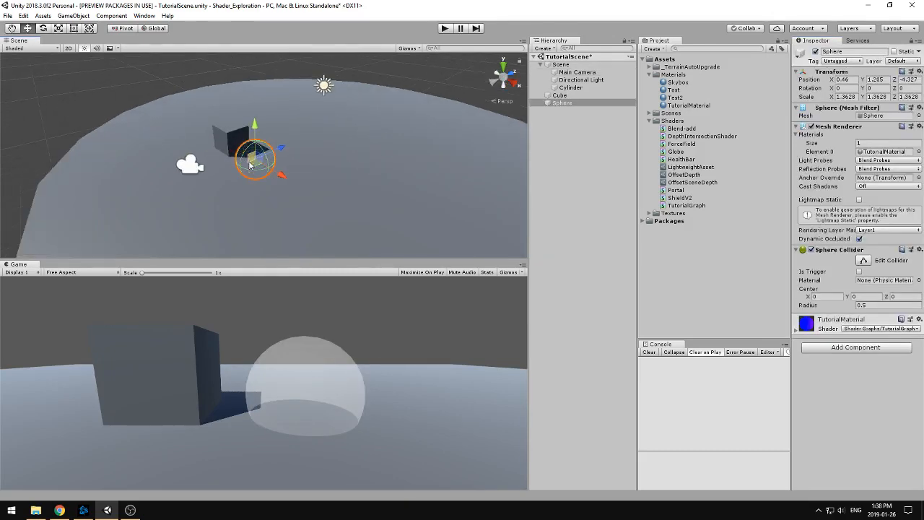
left_click(113, 89)
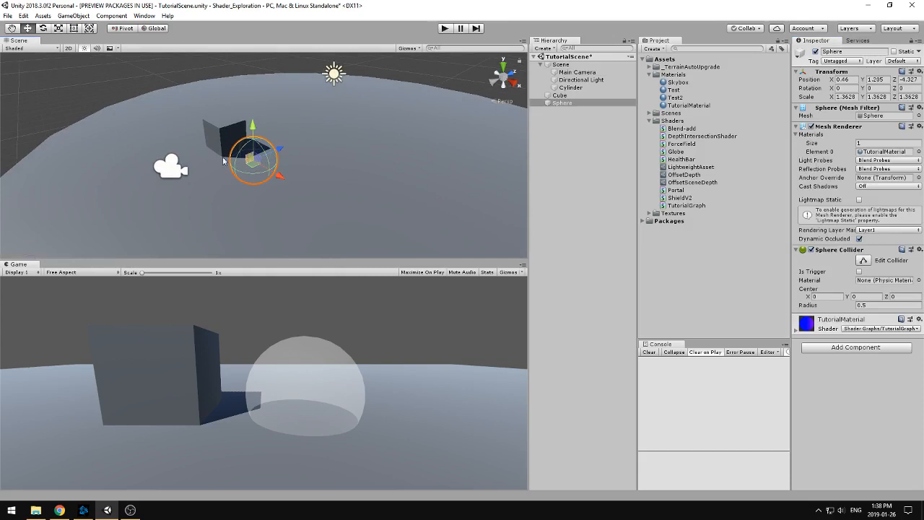
left_click(97, 92)
left_click(253, 160)
Step: Open TutorialGraph and review its node chain from the Camera and Position nodes through Remap to Unlit Master
double_click(695, 207)
scroll(596, 239, "down", 5)
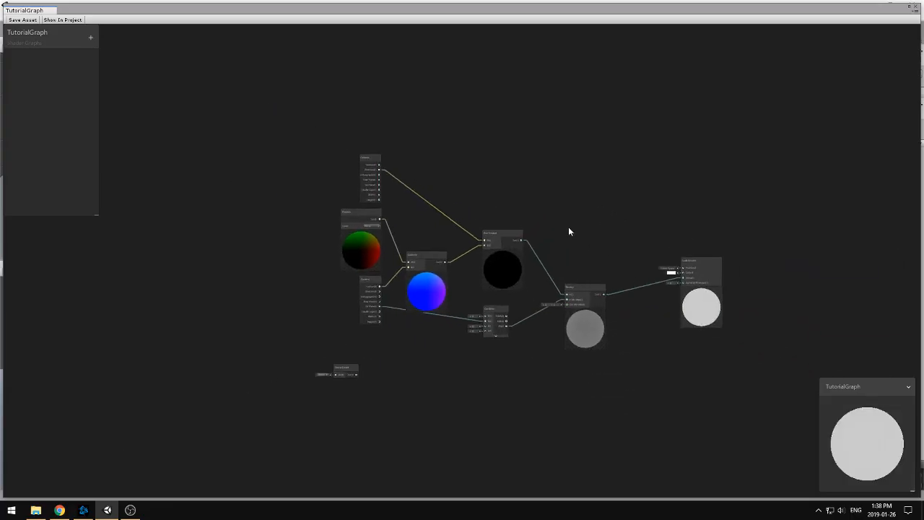
scroll(569, 228, "up", 4)
middle_click_drag(608, 265, 588, 204)
left_click_drag(585, 275, 581, 259)
left_click(599, 202)
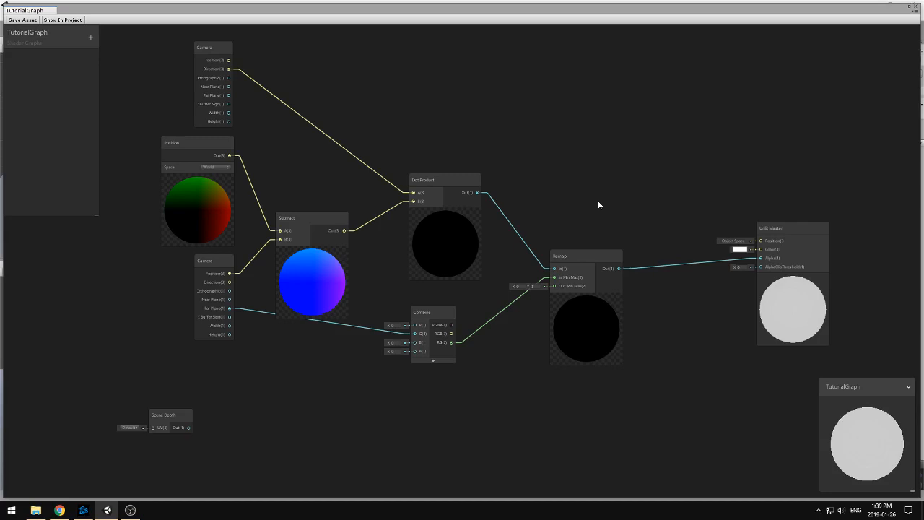
middle_click_drag(598, 205, 608, 224)
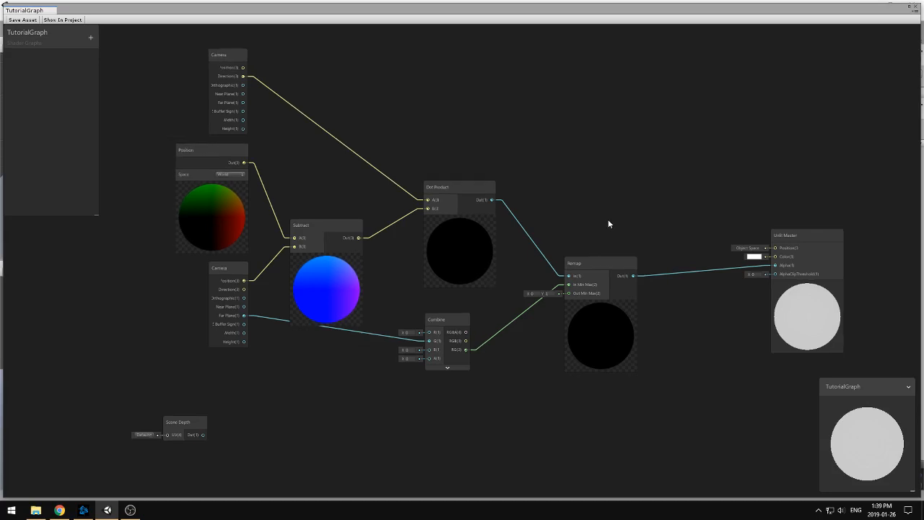
middle_click_drag(608, 224, 636, 245)
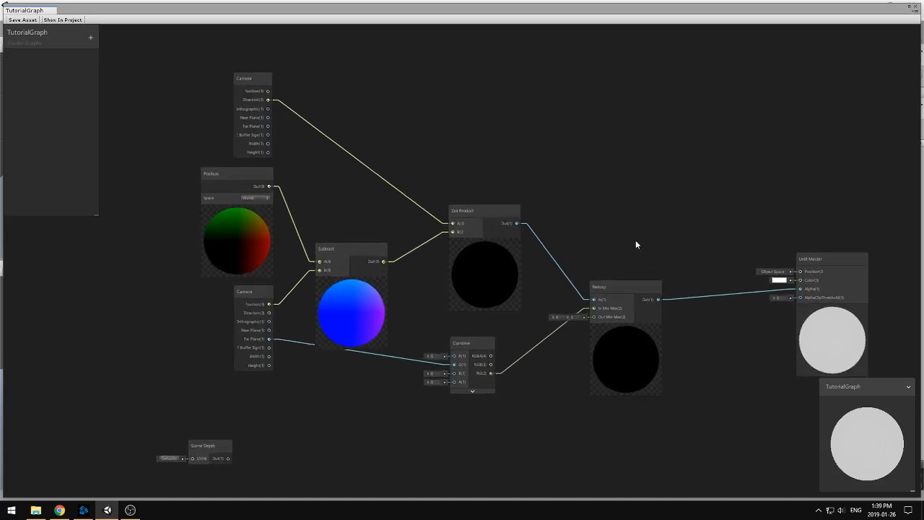
scroll(635, 213, "up", 3)
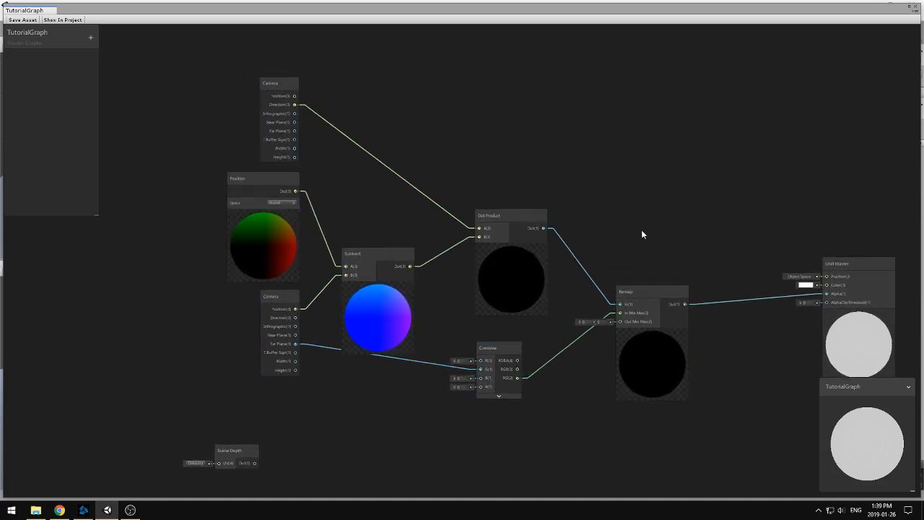
Step: Hide the lower Camera node's unused ports, collapse the Position node's preview, and place Position directly above that Camera node
left_click(305, 311)
left_click(303, 309)
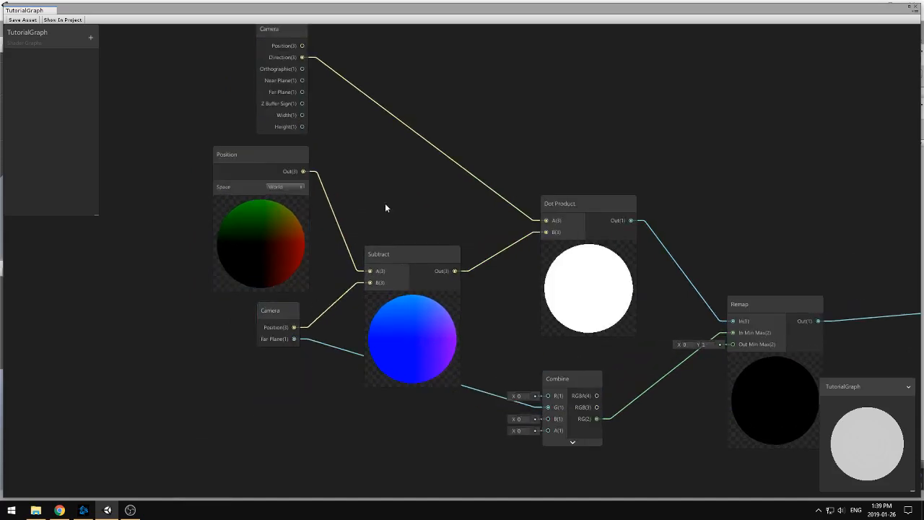
left_click(261, 202)
left_click(261, 202)
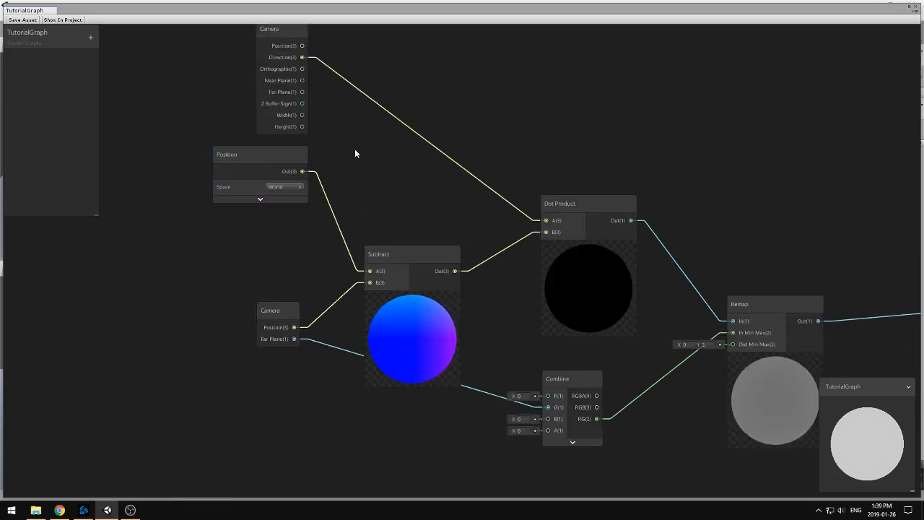
left_click_drag(262, 153, 253, 244)
left_click(348, 198)
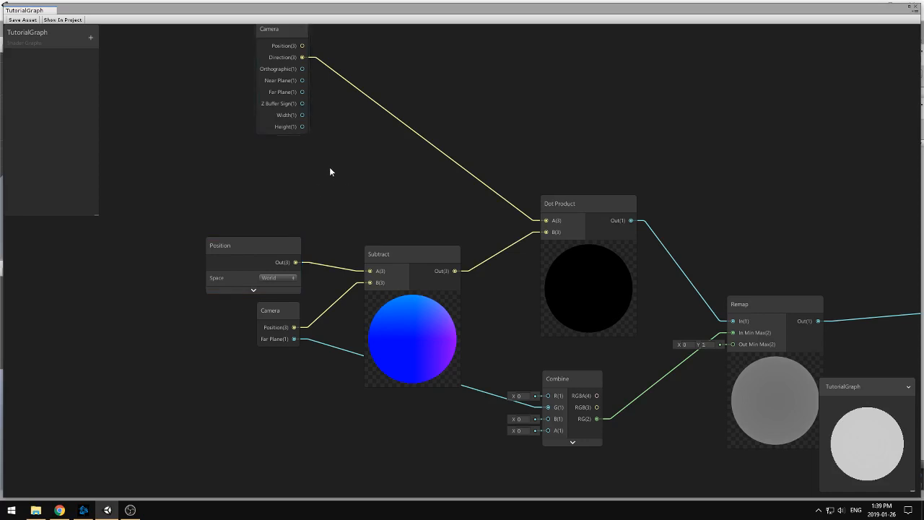
Step: Hide the unused ports of the Camera node supplying Direction and place it just above the Position node
scroll(313, 169, "down", 2)
left_click(280, 85)
left_click(283, 82)
left_click_drag(262, 82, 262, 213)
Step: Collapse the Subtract and Dot Product previews and move both nodes closer to the Camera and Position nodes
left_click(367, 286)
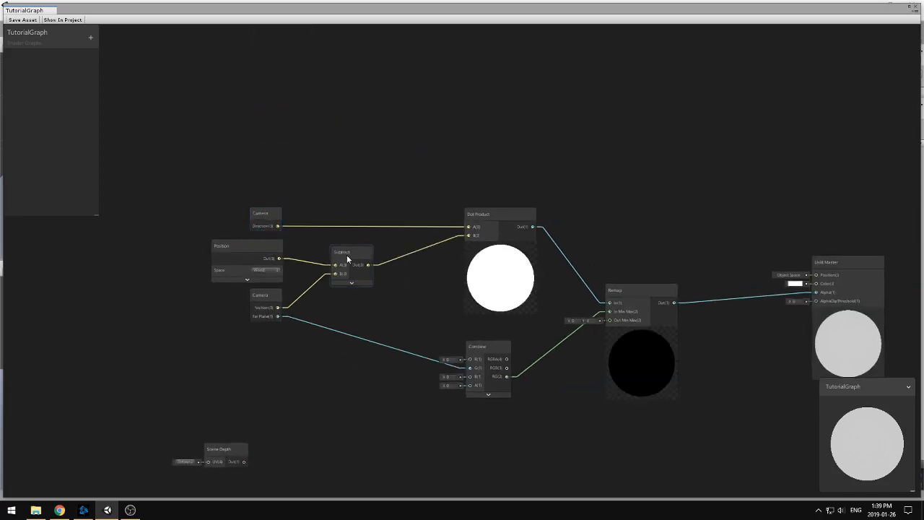
left_click_drag(346, 255, 319, 269)
left_click_drag(257, 207, 258, 214)
left_click(493, 218)
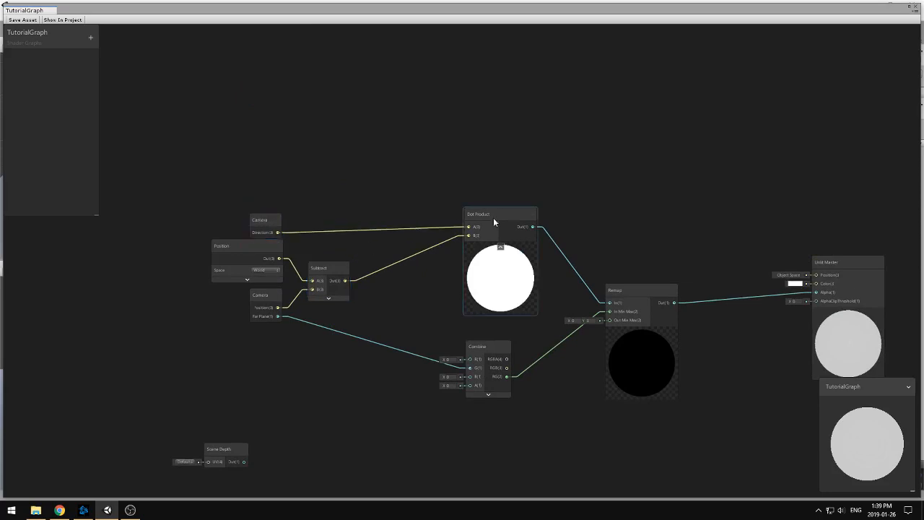
left_click(500, 249)
left_click_drag(493, 217, 404, 224)
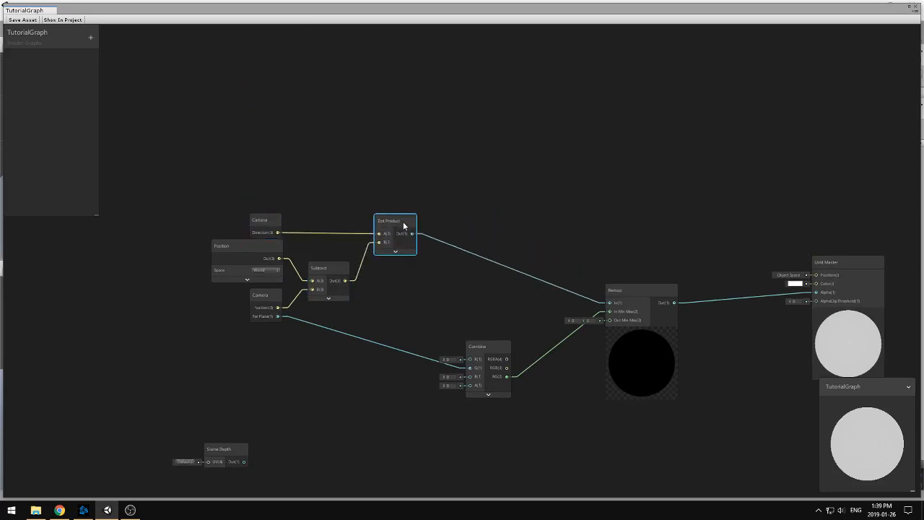
Step: Hide the Combine node's unused ports and place it below the Dot Product node
left_click(501, 315)
left_click(488, 395)
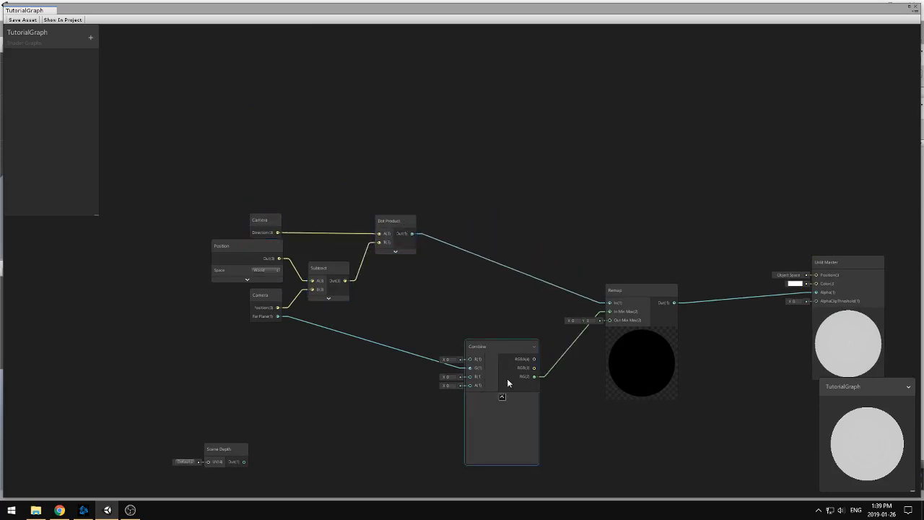
left_click(501, 397)
left_click(507, 347)
left_click_drag(487, 345, 400, 299)
Step: Move Remap close to Dot Product and Combine with its preview collapsed, and reposition the Unlit Master node
left_click_drag(654, 290, 503, 260)
scroll(480, 221, "up", 3)
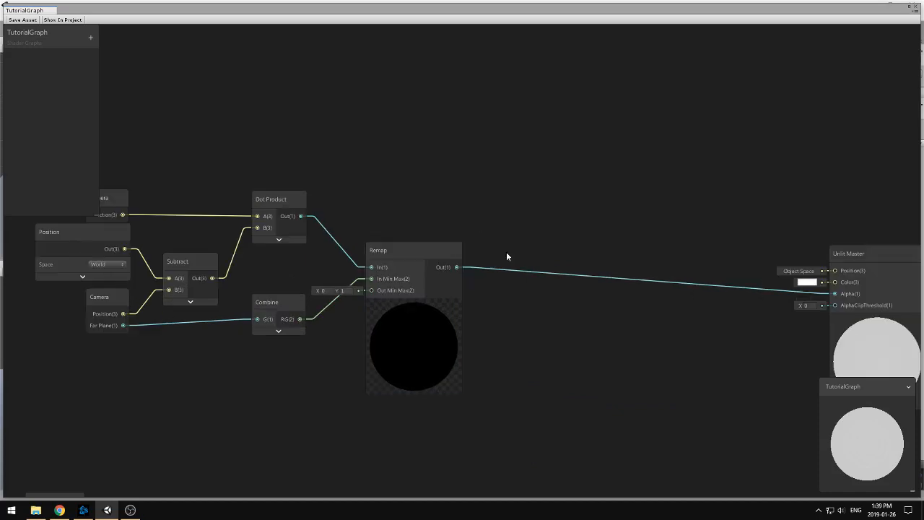
left_click(442, 306)
mouse_move(426, 252)
left_mouse_down()
mouse_move(465, 250)
mouse_move(436, 254)
left_mouse_up()
left_click(503, 211)
scroll(503, 212, "down", 3)
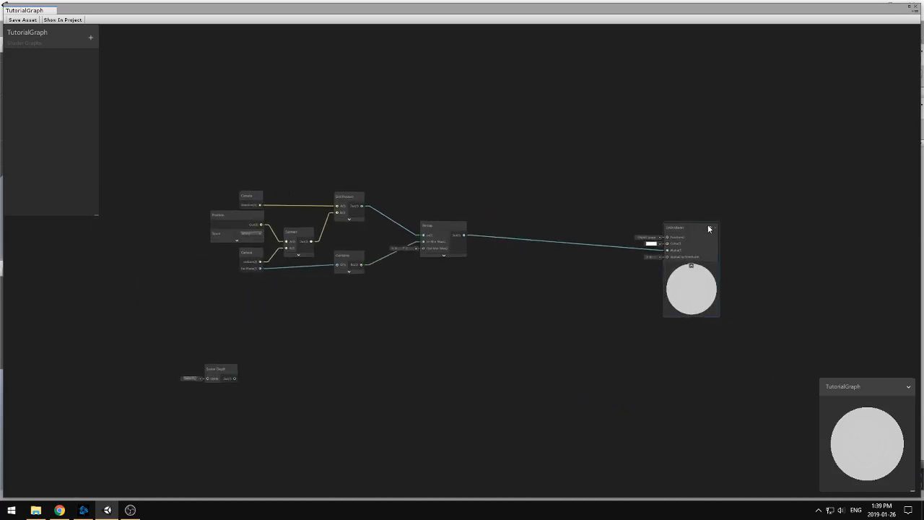
left_click_drag(707, 225, 721, 241)
left_click(482, 282)
Step: Add a Step node between Remap and Unlit Master, and place the Scene Depth node below Remap
scroll(491, 289, "up", 5)
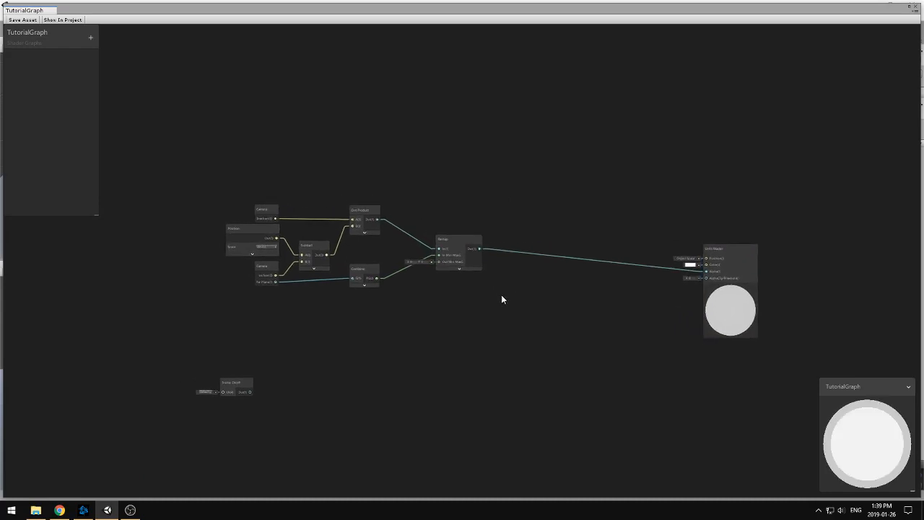
left_click(475, 228)
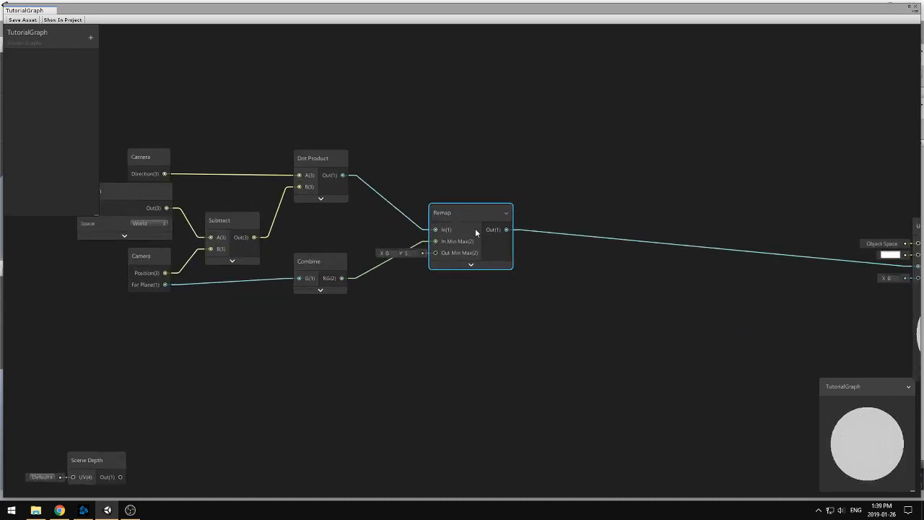
left_click(510, 283)
scroll(511, 282, "down", 3)
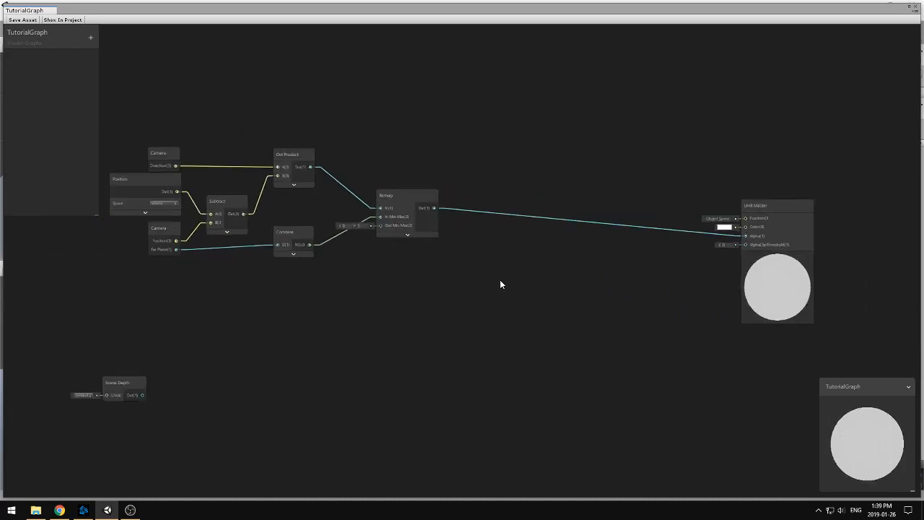
key("space")
type("step")
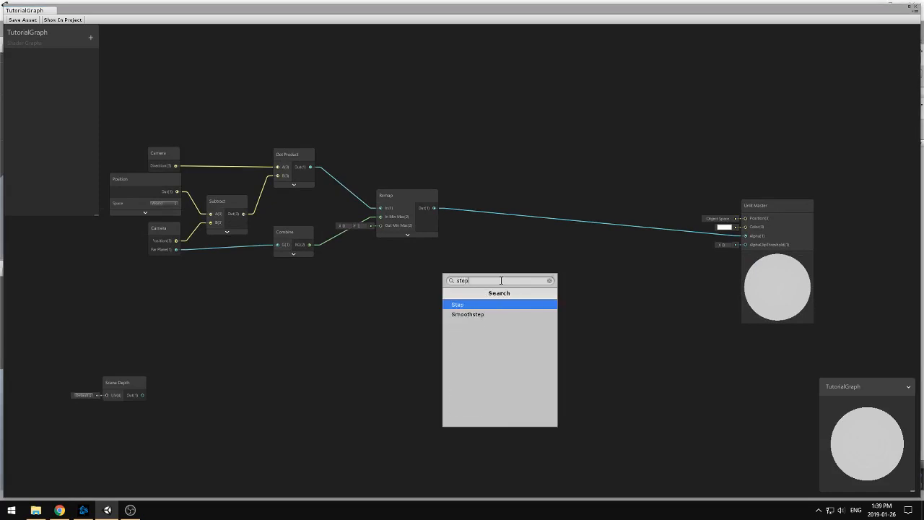
key("Return")
left_click(315, 301)
left_click_drag(143, 378, 416, 147)
mouse_move(520, 291)
left_mouse_down()
mouse_move(536, 203)
mouse_move(508, 296)
left_mouse_up()
left_click_drag(411, 148, 415, 269)
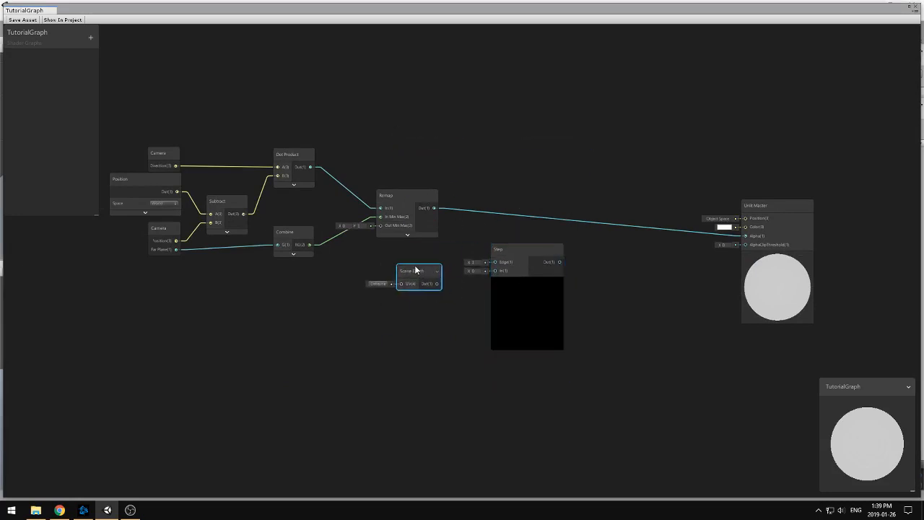
Step: Connect Remap's output to Step's Edge, Scene Depth's output to Step's In, and Step's output to Unlit Master's Alpha
scroll(475, 212, "up", 2)
left_click_drag(422, 208, 501, 278)
middle_click_drag(447, 363, 343, 355)
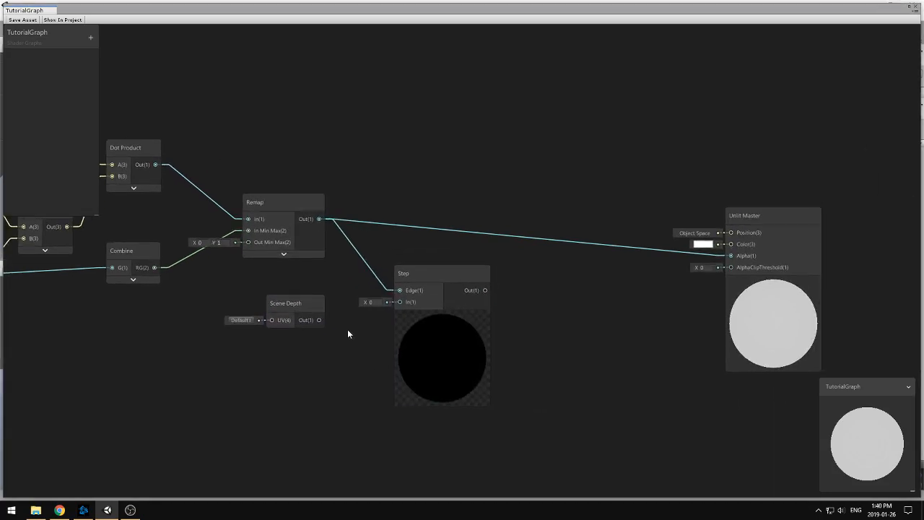
left_click_drag(322, 320, 400, 302)
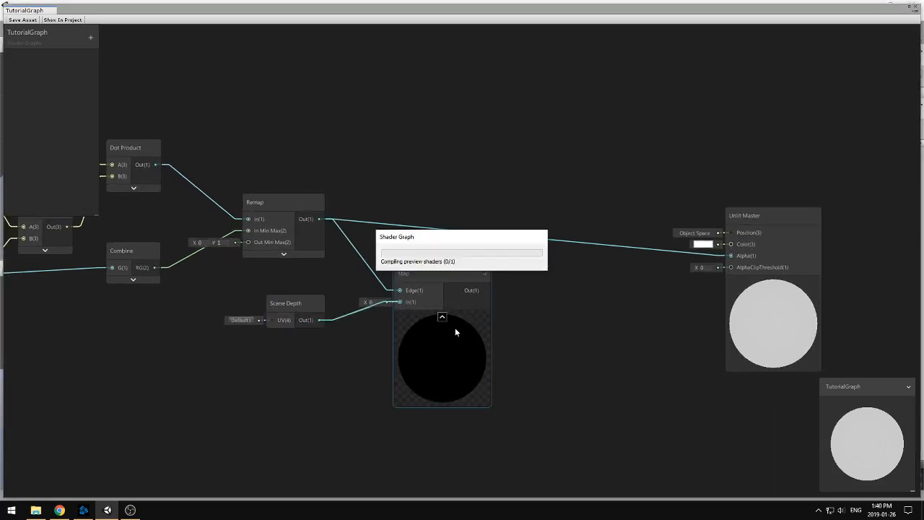
left_click_drag(487, 291, 731, 256)
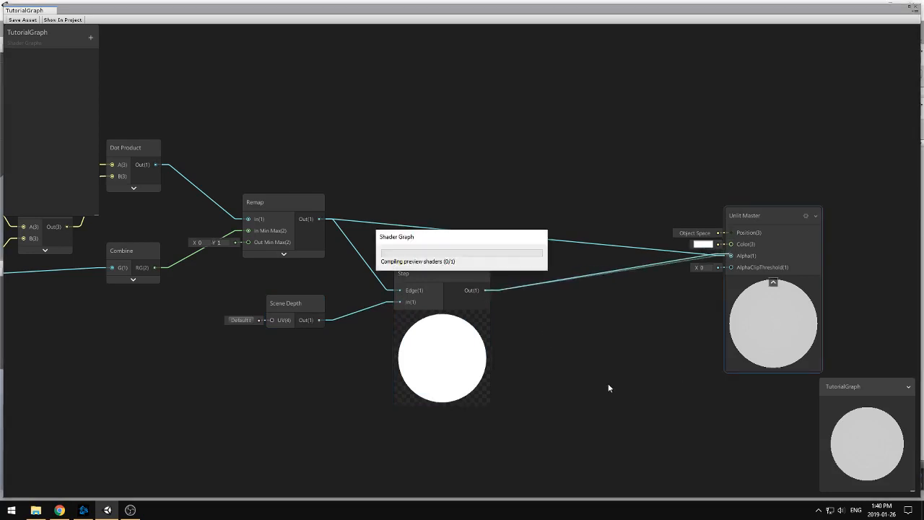
Step: Close the graph editor, saving the new Step and Scene Depth connections to TutorialGraph
scroll(572, 331, "down", 3)
middle_click_drag(572, 326, 587, 328)
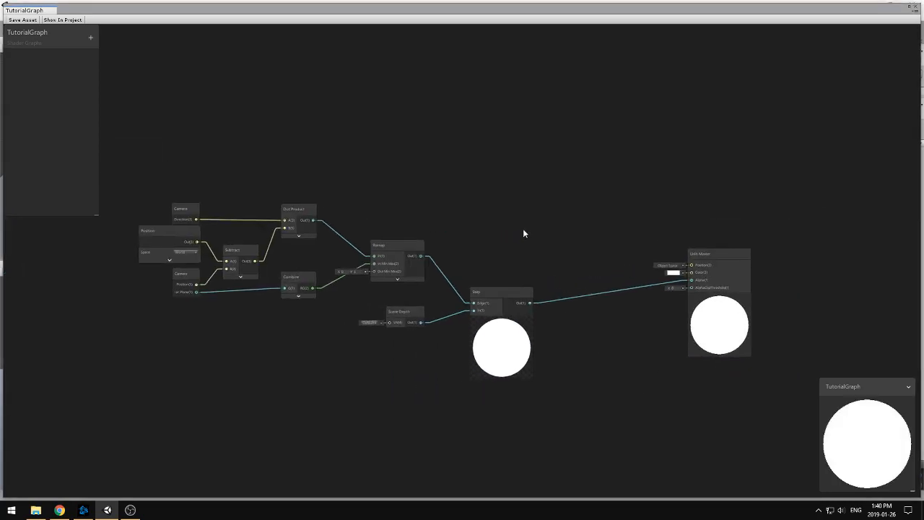
left_click(914, 7)
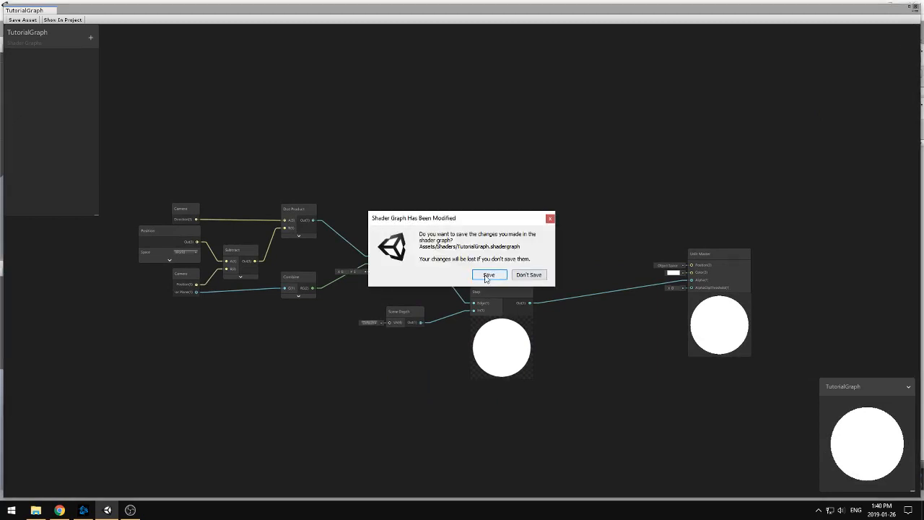
left_click(489, 275)
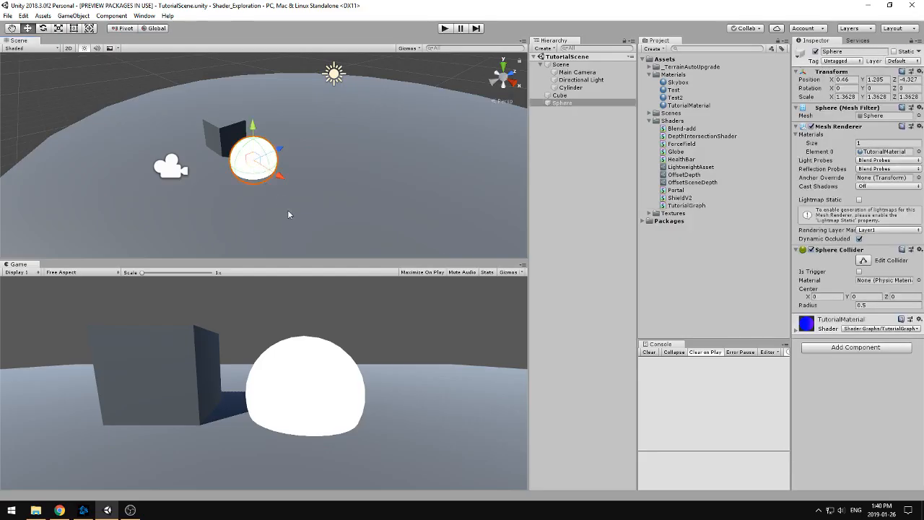
Step: Lower the sphere along the Y axis into the ground, to a Y position of about 0.956
scroll(288, 214, "up", 5)
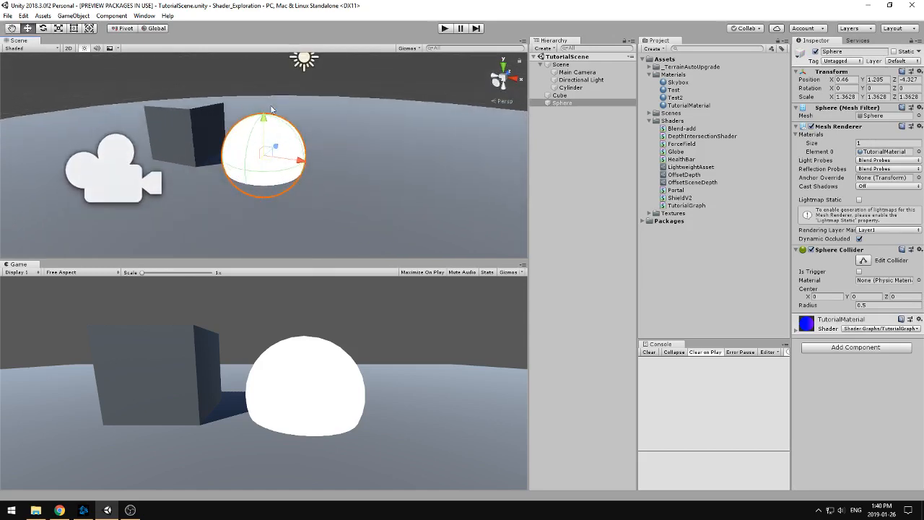
left_click_drag(264, 117, 288, 144)
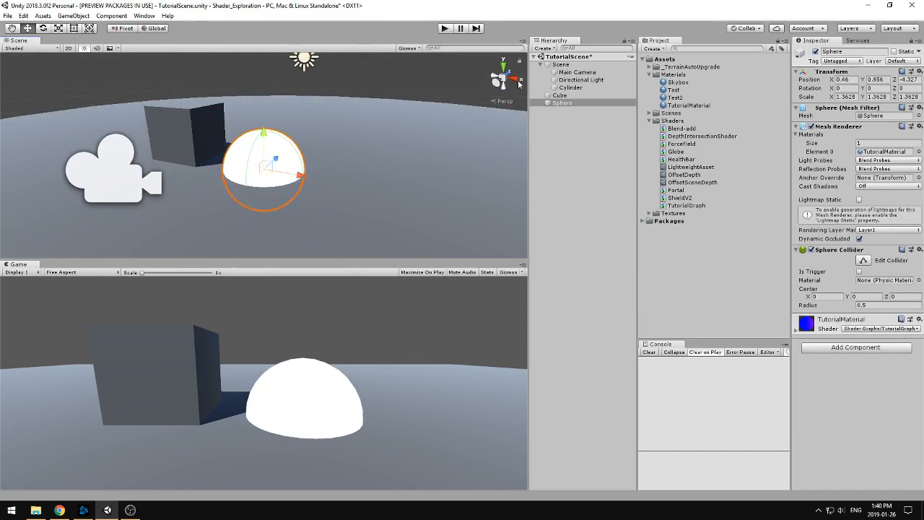
Step: Reopen TutorialGraph and move the Unlit Master node farther from Step to make room between them
double_click(692, 205)
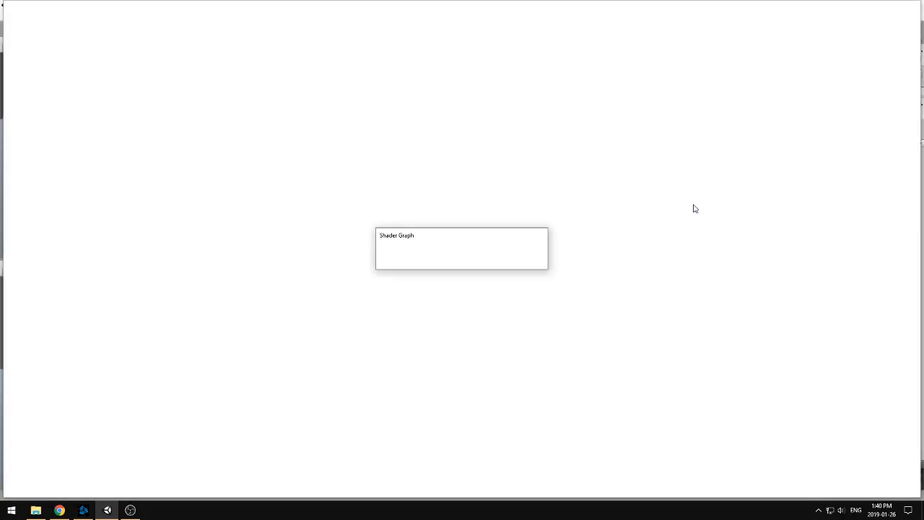
middle_click_drag(554, 193, 338, 165)
scroll(490, 162, "down", 3)
left_click_drag(617, 169, 658, 169)
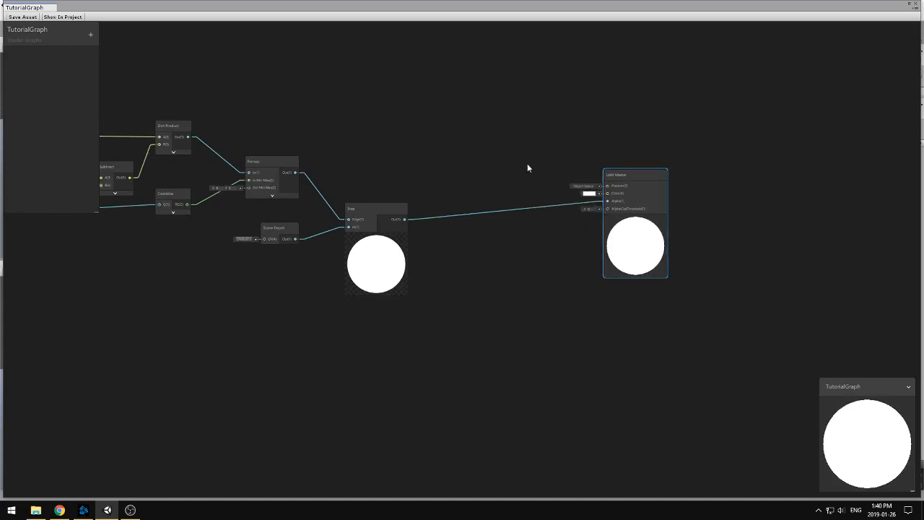
scroll(419, 177, "up", 3)
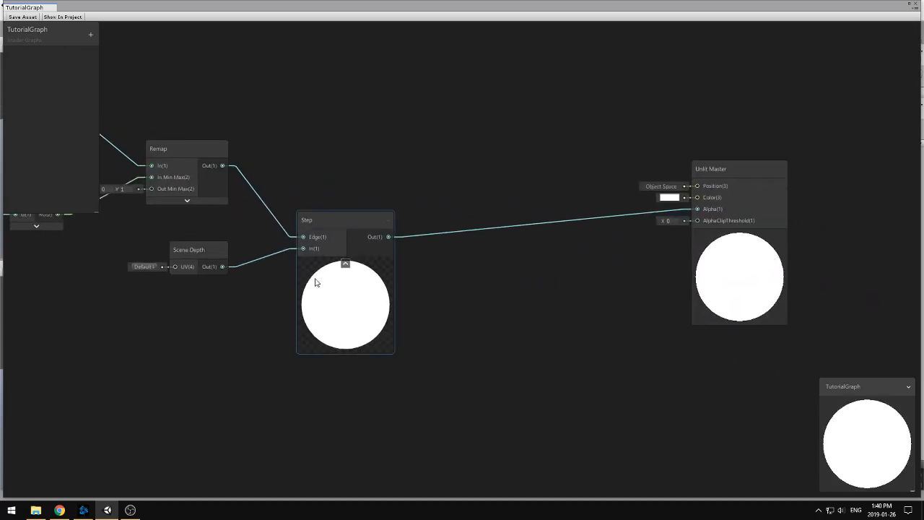
middle_click_drag(438, 306, 447, 308)
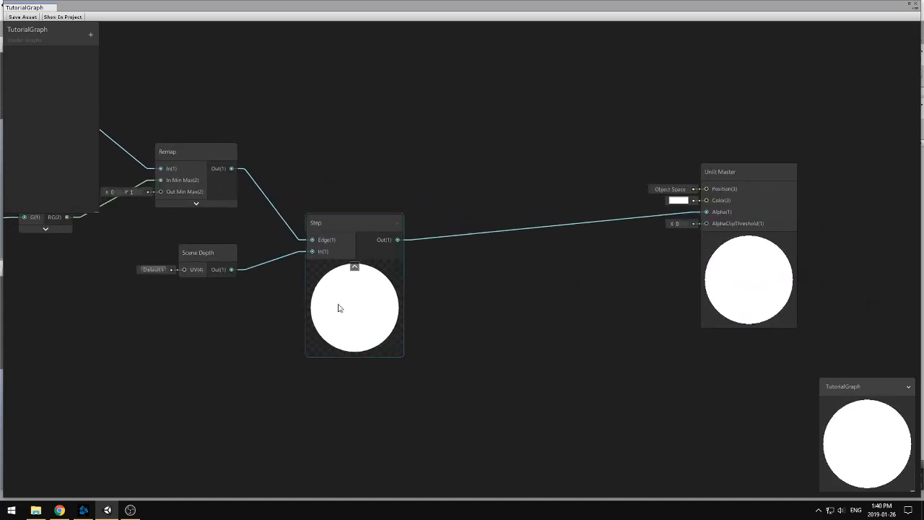
middle_click_drag(445, 265, 461, 268)
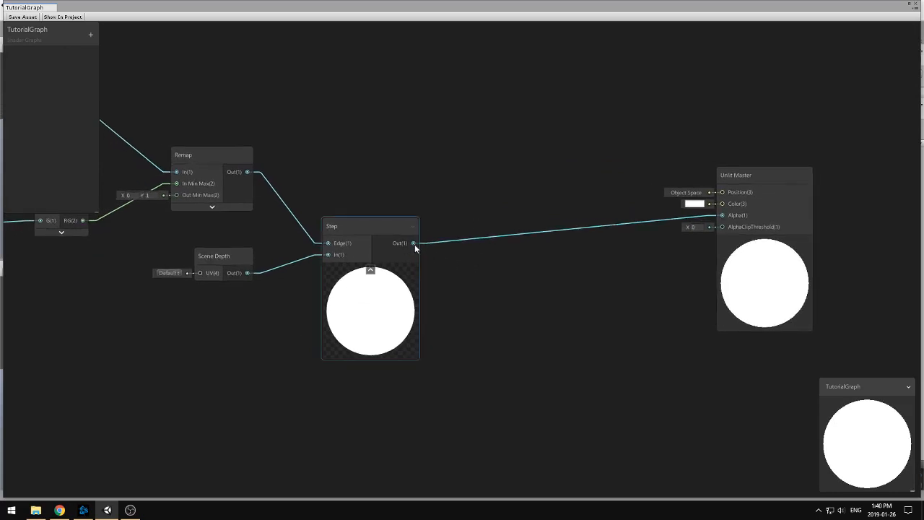
Step: Insert a One Minus node between Step's output and Unlit Master's Alpha, and save and close the graph
left_click(448, 243)
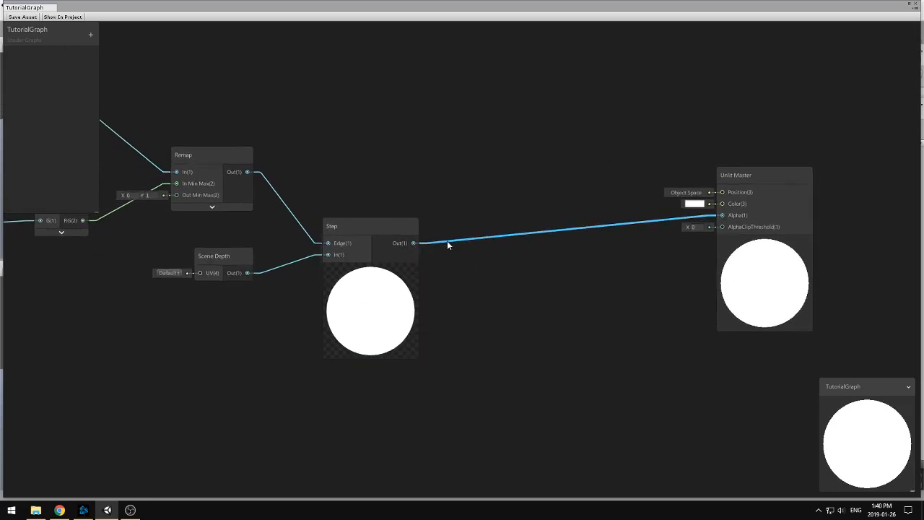
right_click(448, 245)
left_click(438, 237)
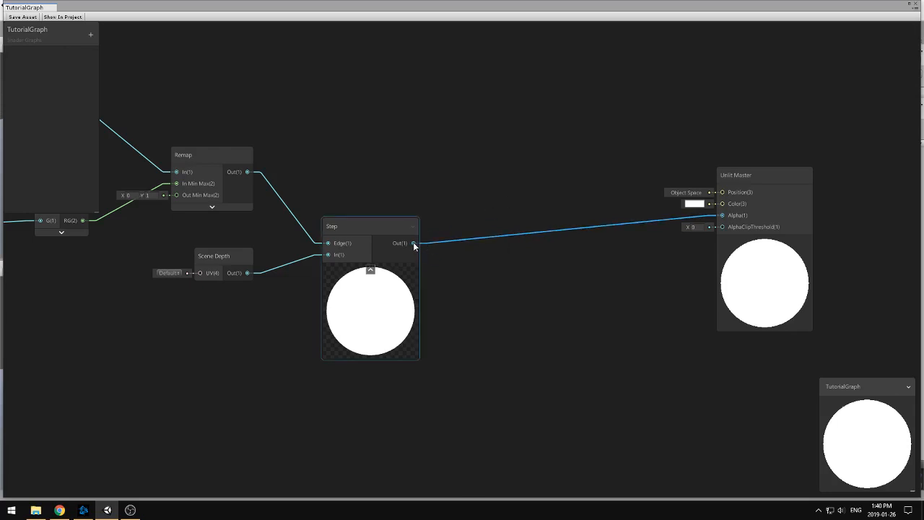
key("space")
type("one")
key("Return")
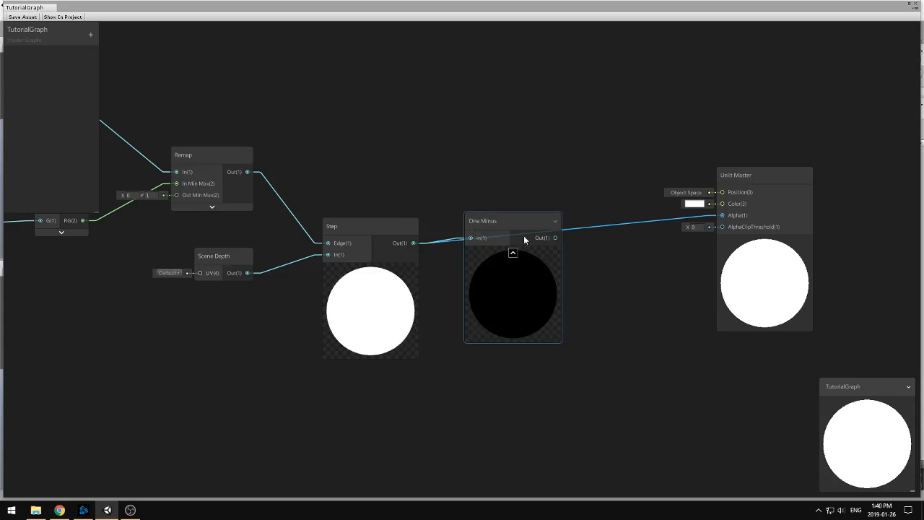
left_click_drag(552, 239, 721, 215)
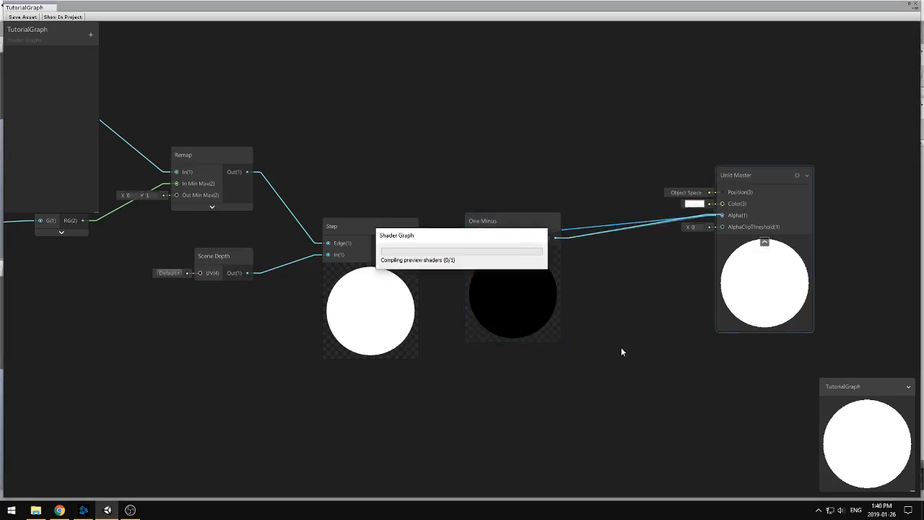
left_click(21, 16)
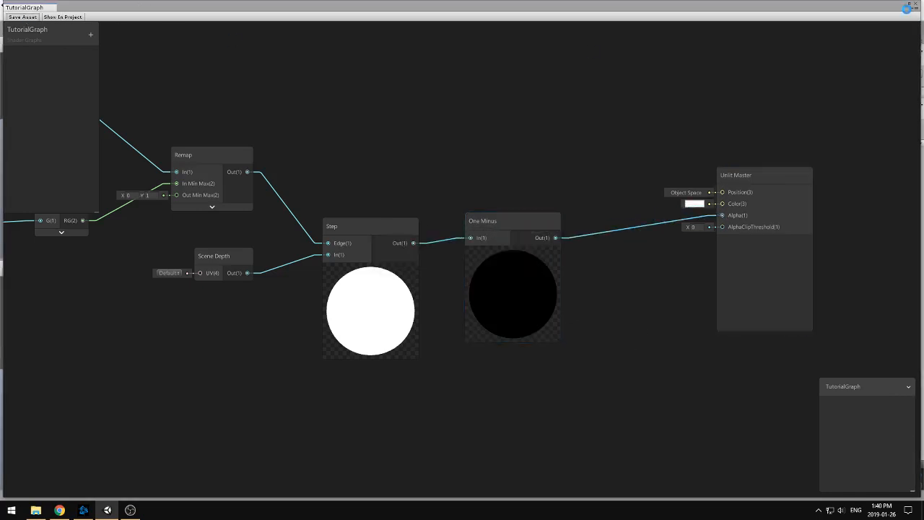
left_click(917, 6)
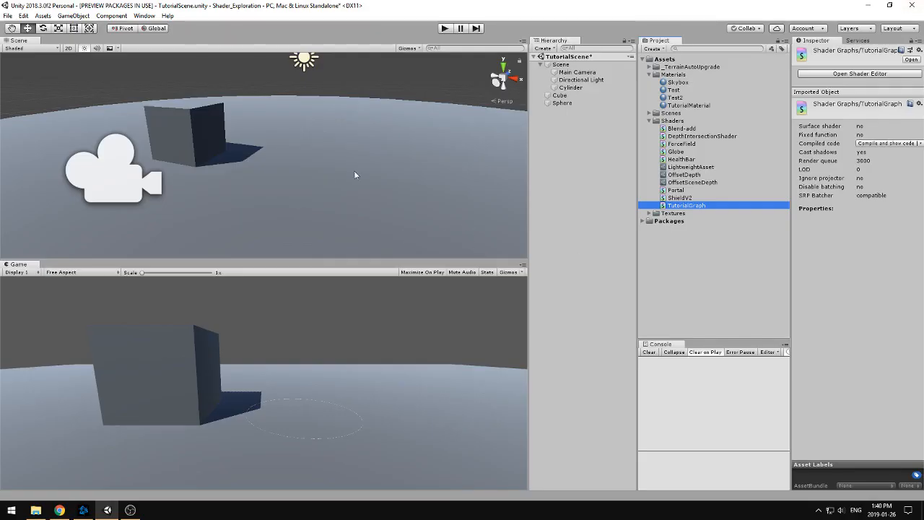
Step: Lower the sphere along the Y axis to a Y position of about 0.827 and deselect it
left_click(286, 188)
scroll(282, 210, "up", 2)
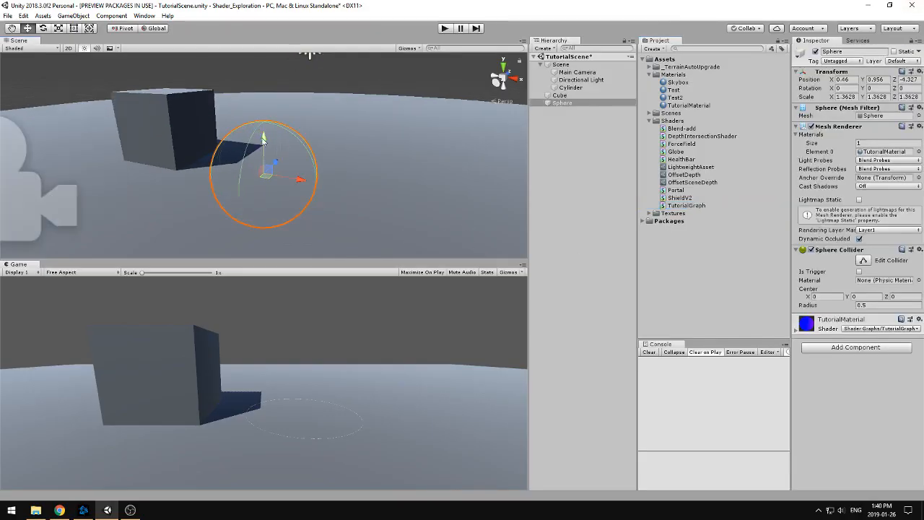
left_click_drag(263, 138, 315, 147)
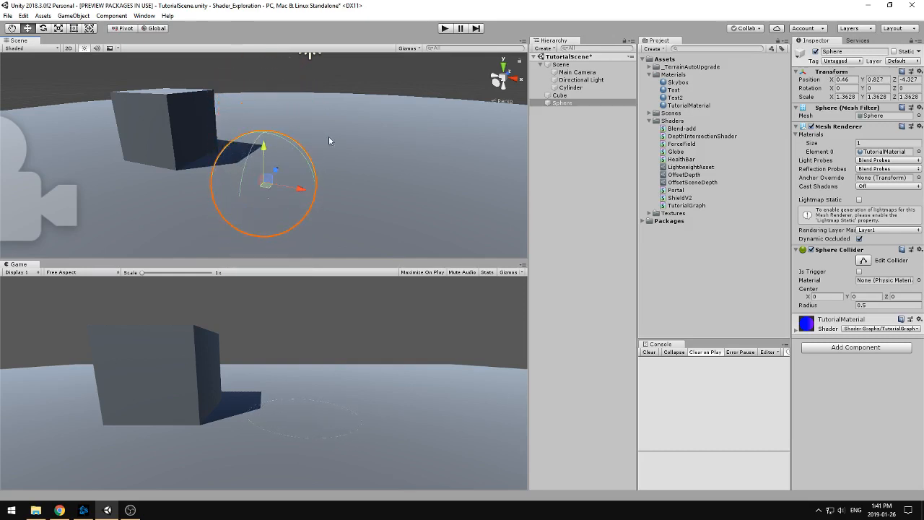
left_click(383, 81)
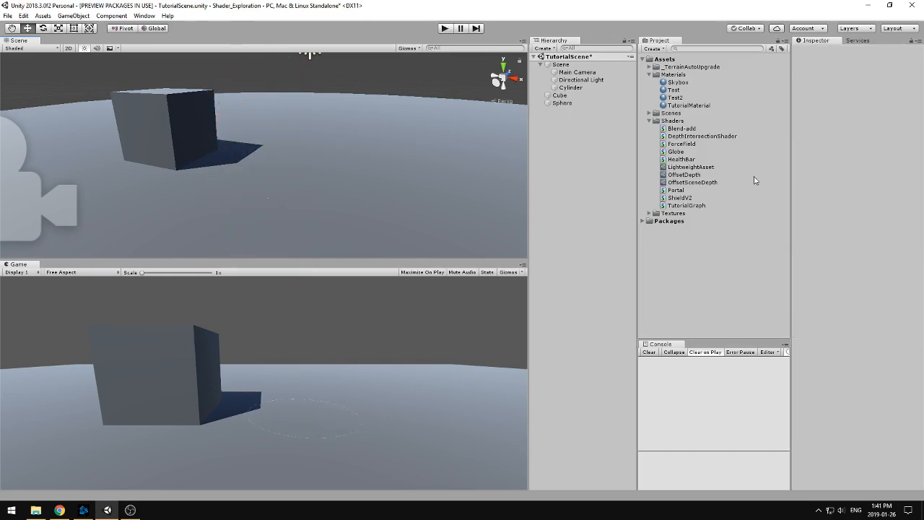
Step: Reopen TutorialGraph and move the camera-relative depth nodes, from Position and Camera through Remap, away from Scene Depth and Step as a group
double_click(685, 205)
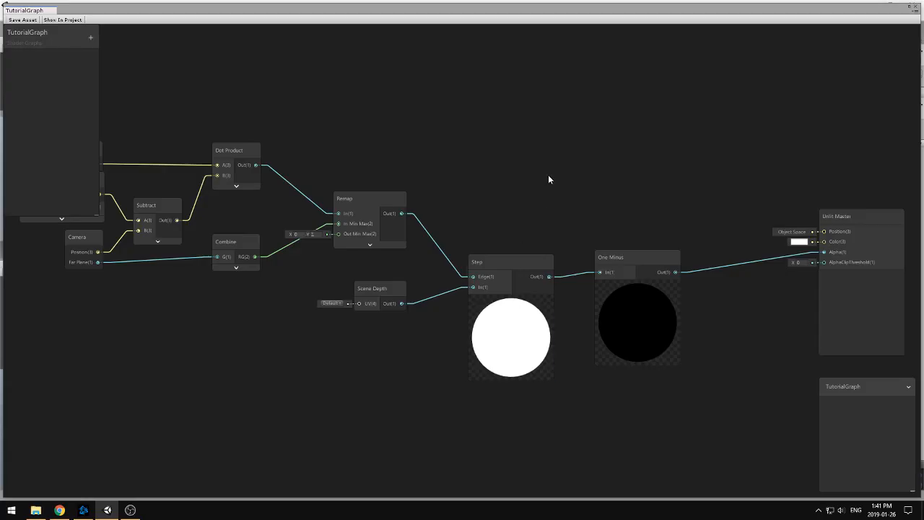
scroll(548, 175, "down", 5)
middle_click_drag(520, 173, 527, 241)
scroll(526, 241, "up", 4)
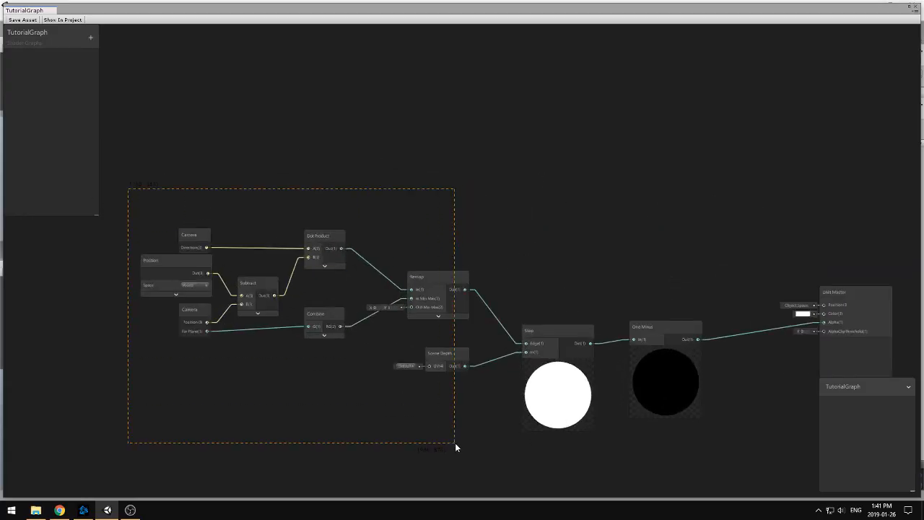
left_click_drag(484, 428, 471, 395)
left_click_drag(157, 186, 462, 335)
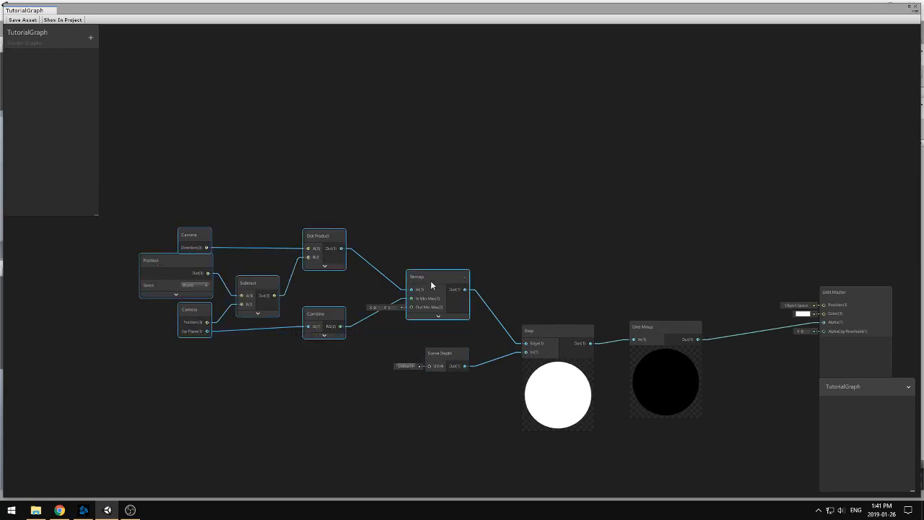
left_click_drag(431, 274, 386, 194)
left_click(515, 215)
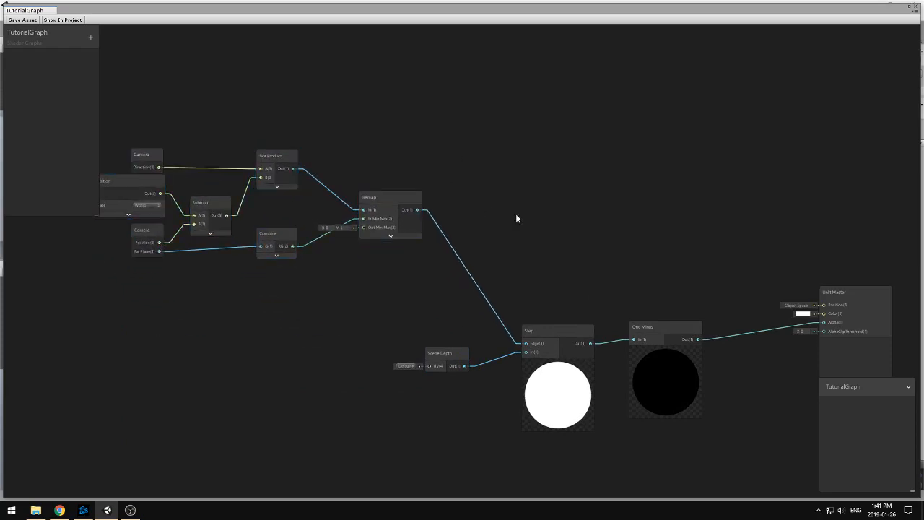
Step: Examine the camera-relative depth chain from the Camera and Position nodes through Dot Product to Remap
middle_click_drag(516, 216, 563, 226)
scroll(418, 297, "up", 2)
scroll(443, 310, "down", 1)
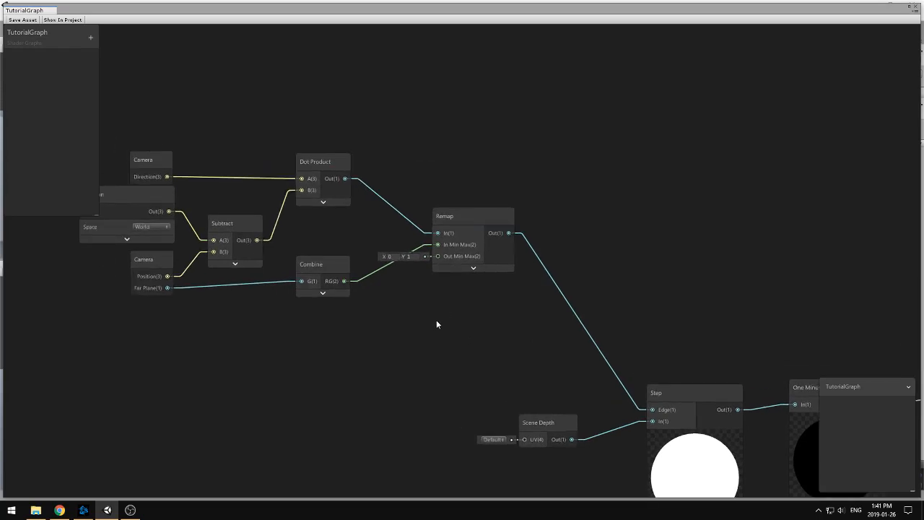
scroll(433, 328, "down", 3)
scroll(433, 328, "up", 3)
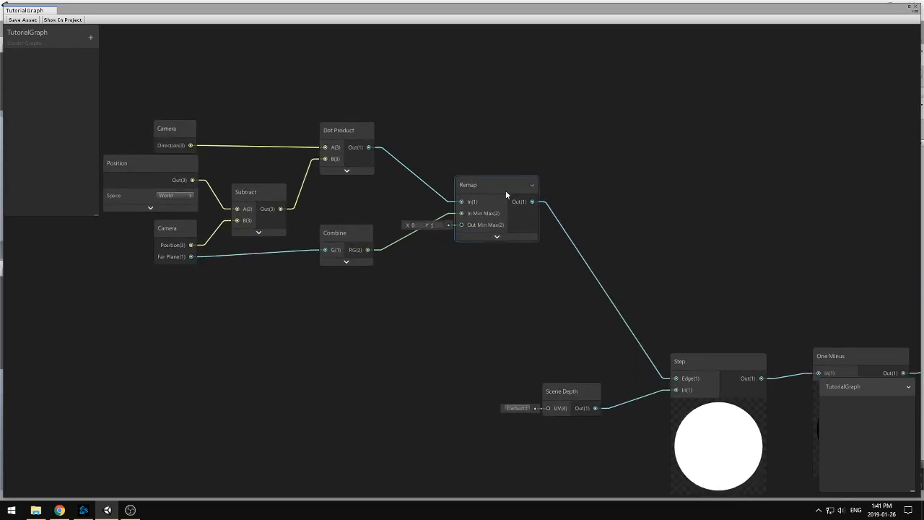
left_click(498, 216)
middle_click_drag(489, 311, 513, 298)
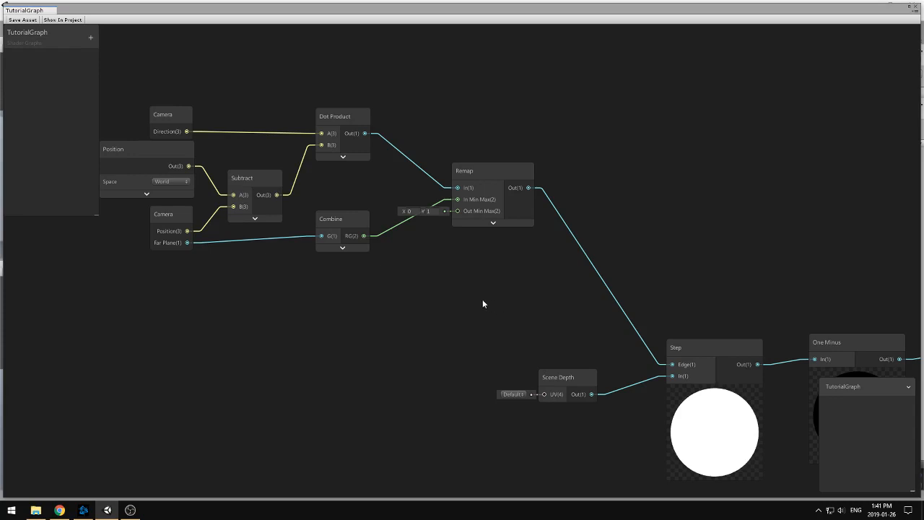
middle_click_drag(482, 303, 506, 319)
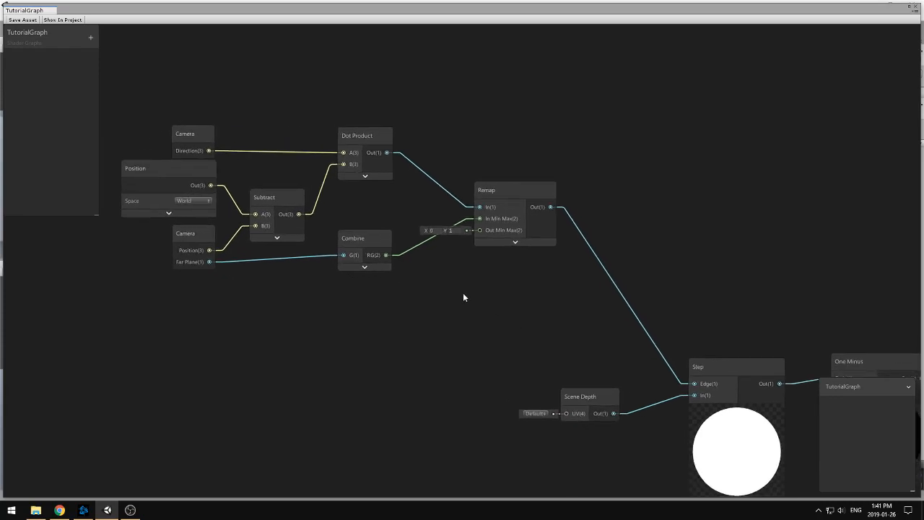
middle_click_drag(449, 300, 462, 304)
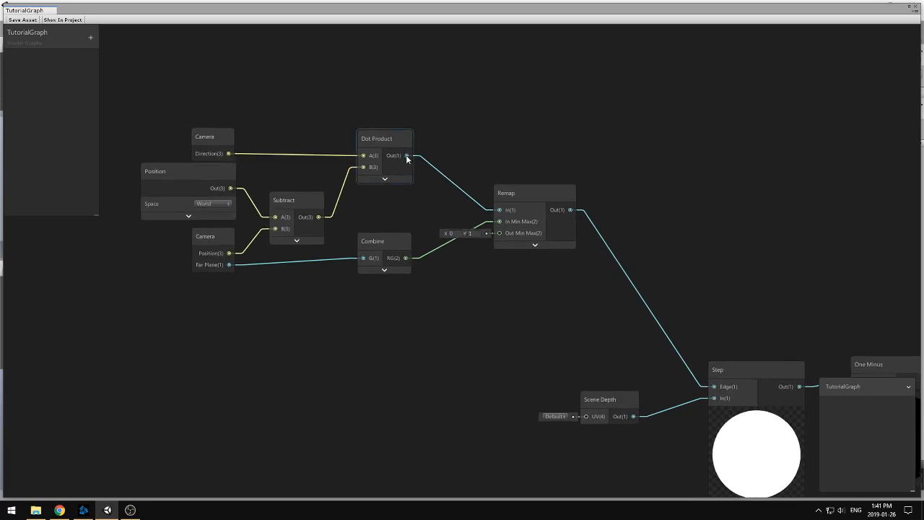
Step: Create an Add node from Dot Product's output and place it in the free space below the Combine and Remap nodes
left_click_drag(406, 155, 459, 315)
type("add")
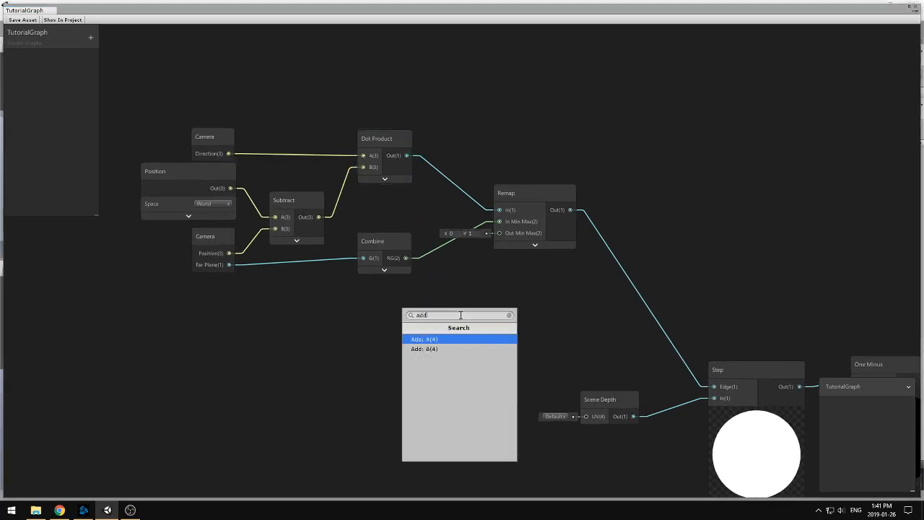
key("Return")
left_click(502, 354)
left_click_drag(487, 311, 481, 304)
left_click(429, 333)
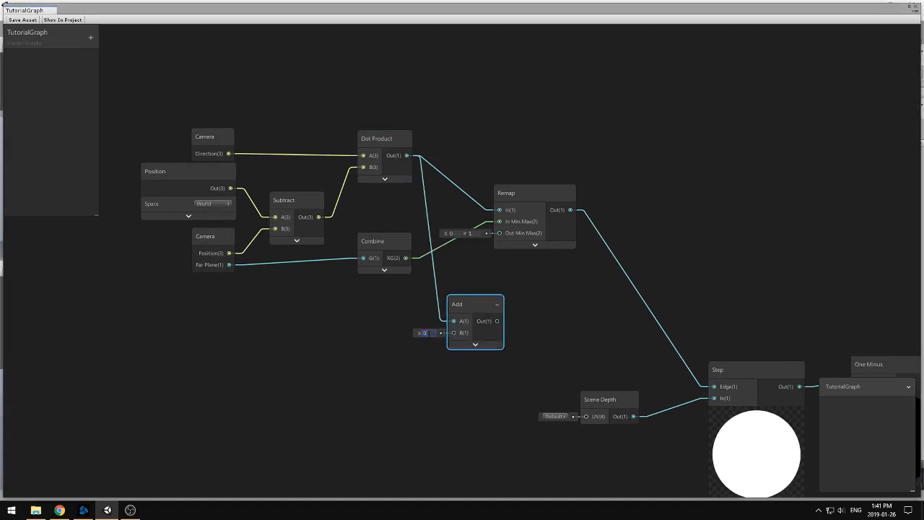
left_click(405, 337)
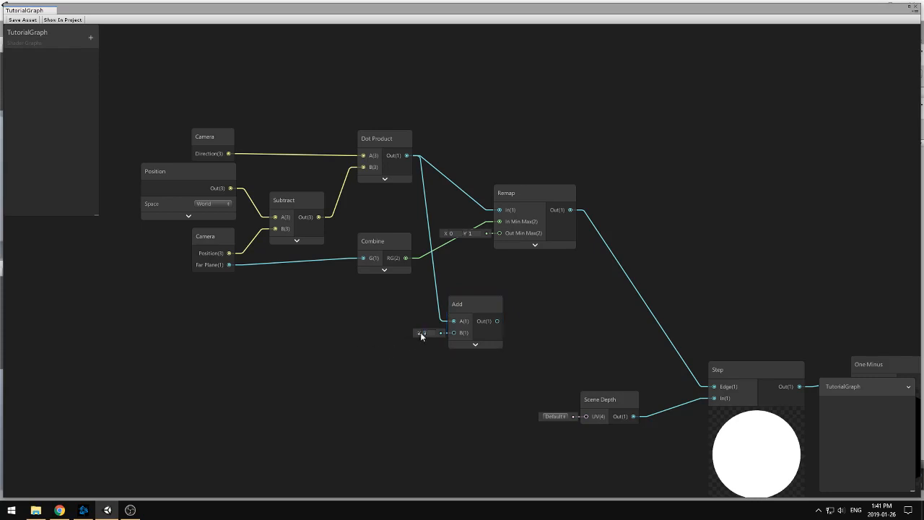
Step: Add a Slider node beside Add, set its value to 1, and connect its output to Add's B input
right_click(352, 342)
left_click(351, 342)
type("slider")
key("Return")
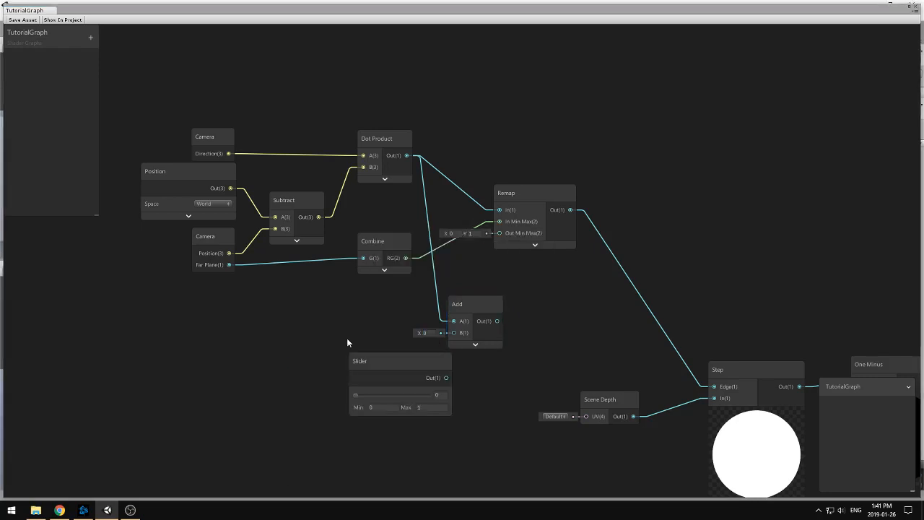
left_click(394, 356)
left_click_drag(394, 356, 310, 327)
left_click_drag(365, 347, 451, 337)
left_click(480, 378)
middle_click_drag(539, 329, 384, 340)
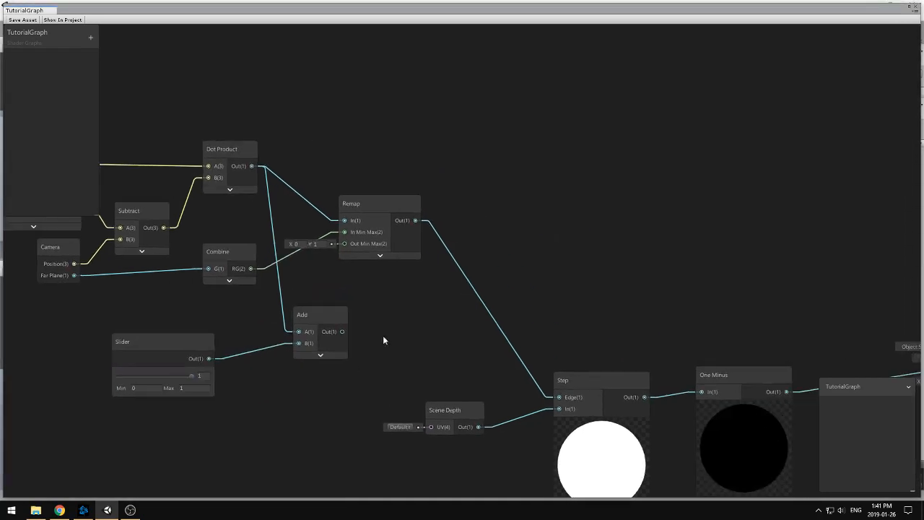
Step: Duplicate the Remap node, place the copy below the original, and space out the Add and Remap nodes
left_click(390, 208)
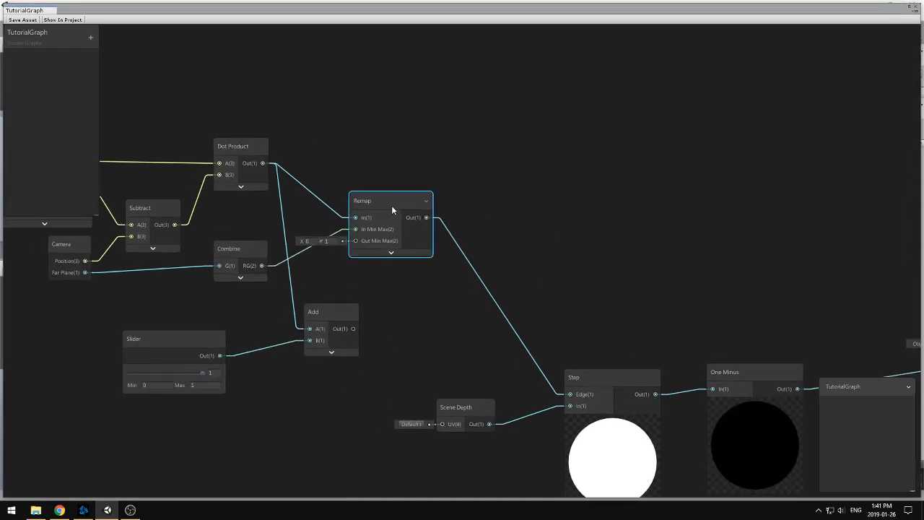
key("ctrl+d")
left_click_drag(399, 224, 426, 332)
left_click_drag(324, 312, 310, 305)
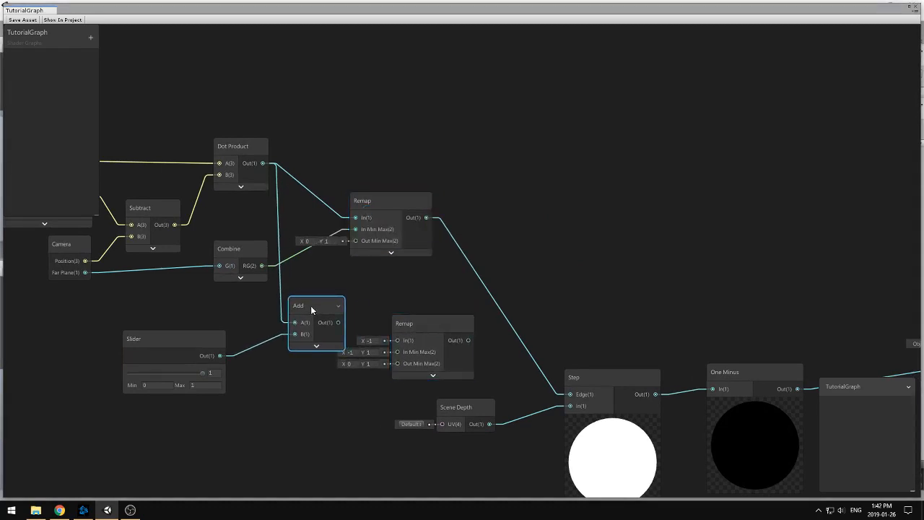
left_click(399, 203)
left_click_drag(399, 204, 437, 208)
left_click_drag(436, 321, 442, 323)
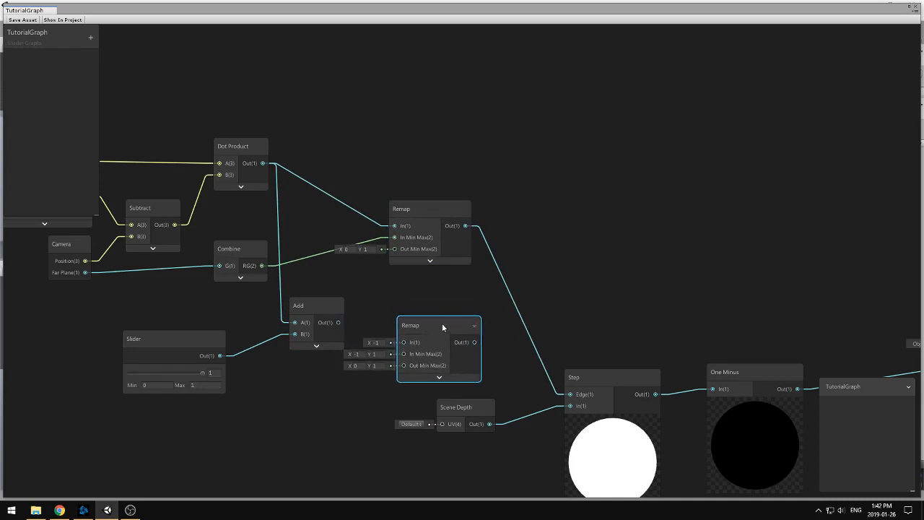
Step: Connect Add's output to the duplicate Remap's In, and Combine's RG output to its In Min Max
left_click_drag(338, 322, 403, 342)
left_click_drag(261, 265, 404, 354)
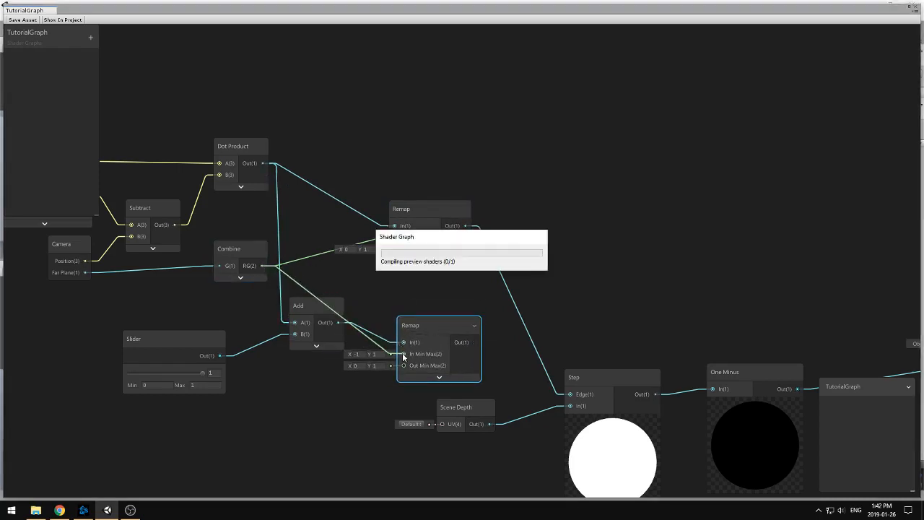
left_click(436, 296)
Step: Shift the One Minus and Step nodes toward Unlit Master, leaving more space after the two Remap nodes
middle_click_drag(463, 305, 331, 259)
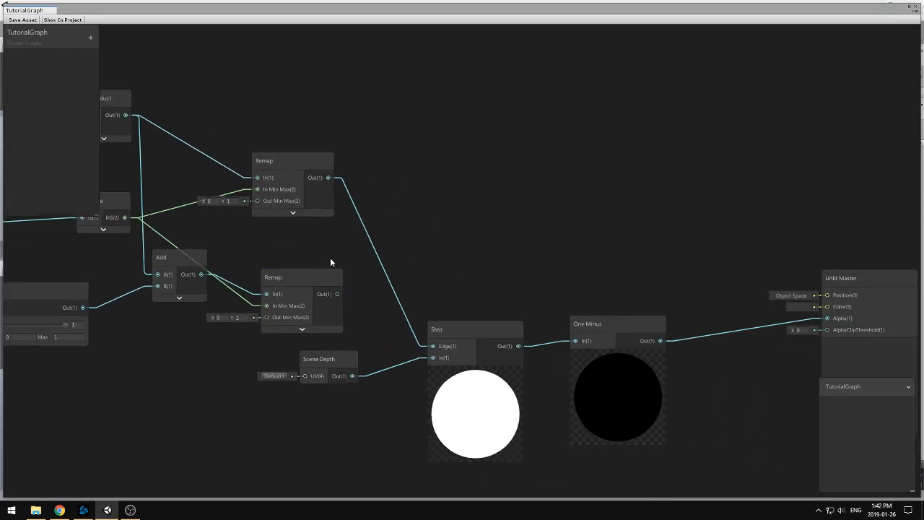
scroll(330, 259, "down", 1)
left_click_drag(576, 316, 637, 314)
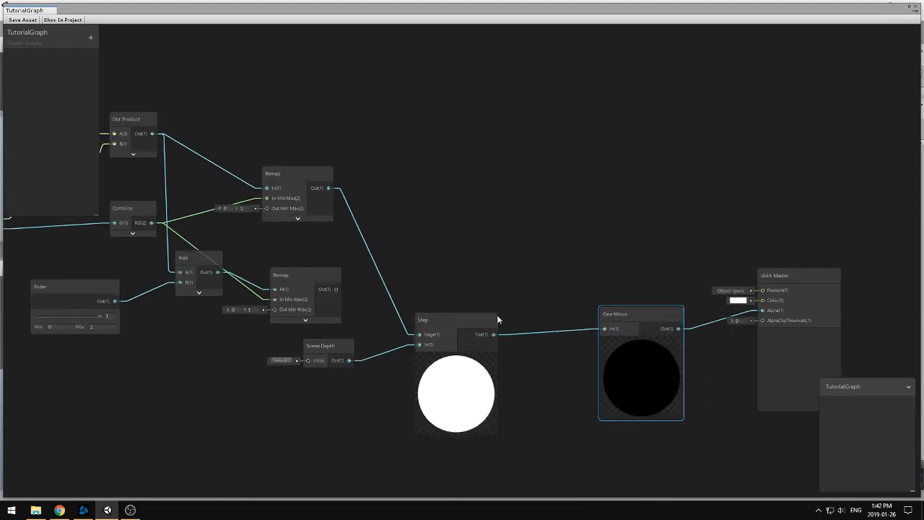
left_click_drag(445, 318, 481, 315)
middle_click_drag(476, 278, 512, 270)
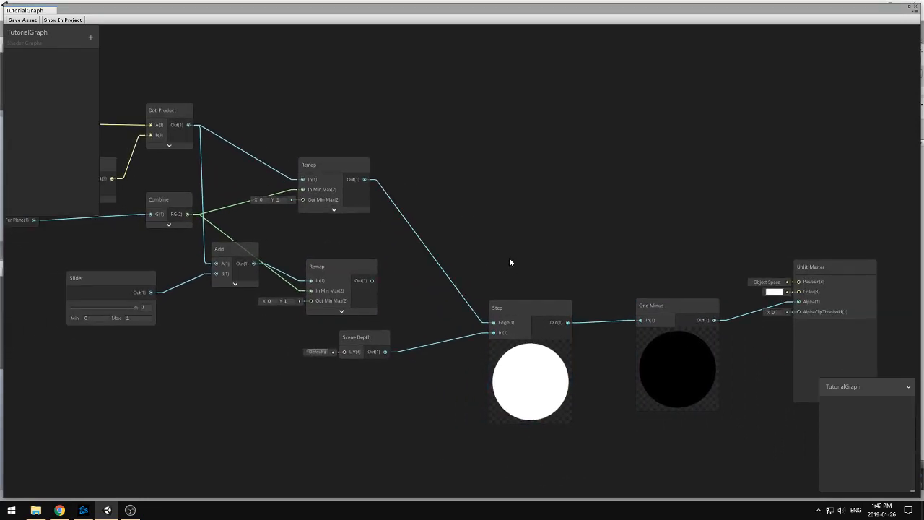
Step: Add a Smoothstep node ahead of One Minus and delete the Step node
key("space")
type("smooth")
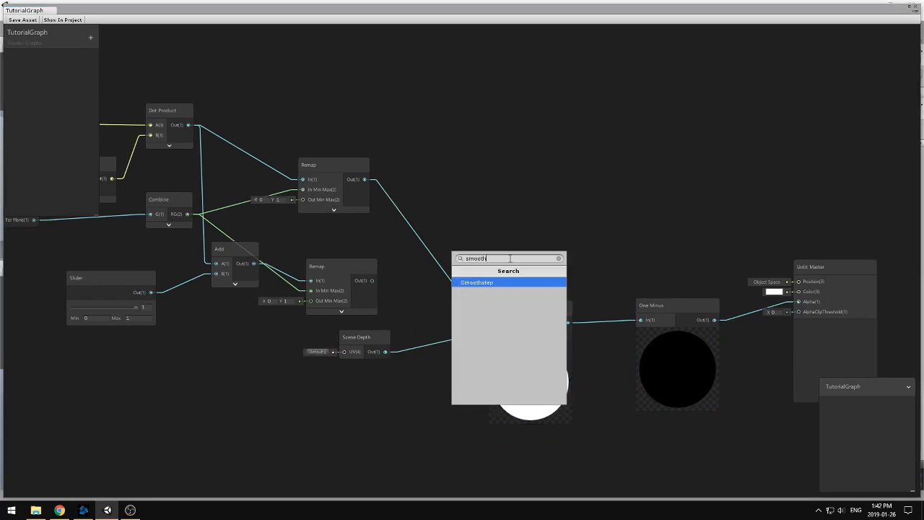
key("Return")
left_click_drag(547, 262, 510, 237)
left_click(522, 308)
key("Delete")
Step: Tidy the graph by stacking the two Remap nodes in line and repositioning the Add and Slider nodes beside them
scroll(417, 160, "up", 1)
left_click_drag(341, 164, 365, 158)
left_click_drag(324, 273, 339, 235)
left_click(239, 328)
middle_click_drag(248, 335, 363, 349)
left_click_drag(245, 220, 211, 227)
left_click_drag(319, 275, 338, 231)
left_click(531, 339)
middle_click_drag(543, 324, 531, 328)
left_click_drag(208, 304, 201, 273)
left_click(413, 337)
mouse_move(413, 338)
middle_mouse_down()
mouse_move(316, 305)
mouse_move(416, 337)
middle_mouse_up()
Step: Connect the upper Remap to Smoothstep's Edge1, the lower Remap to Edge2, Scene Depth to In, and Smoothstep's output to One Minus
left_click_drag(353, 191, 464, 281)
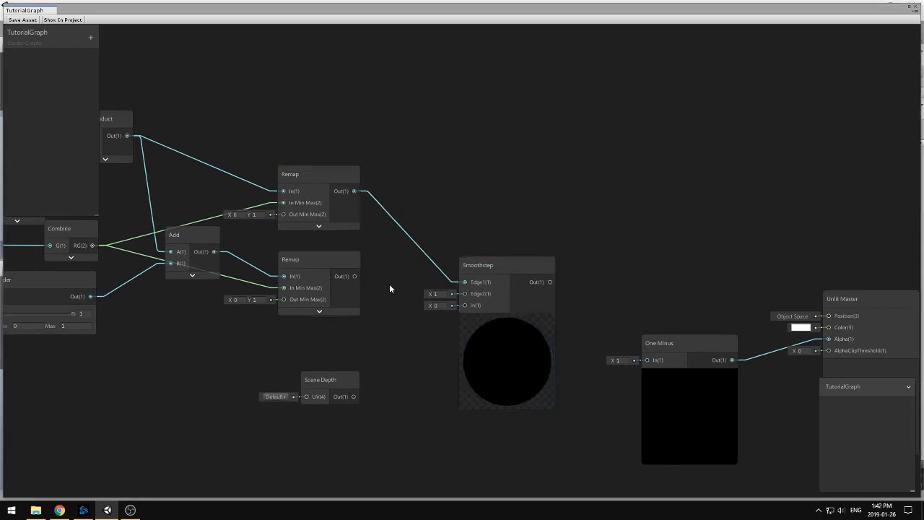
left_click_drag(354, 275, 464, 293)
left_click_drag(354, 396, 464, 304)
middle_click_drag(573, 423, 459, 394)
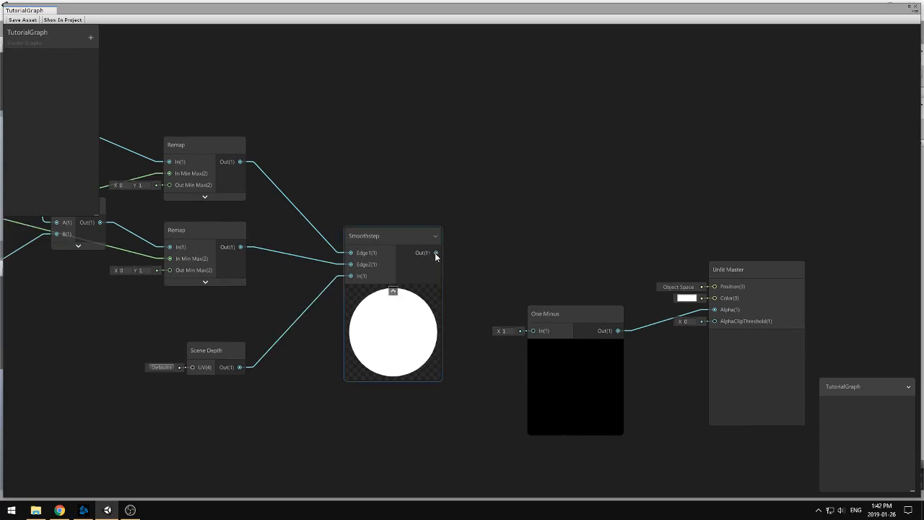
left_click_drag(434, 253, 531, 330)
Step: Save the shader graph with the Smoothstep wiring and close its window
scroll(488, 379, "down", 3)
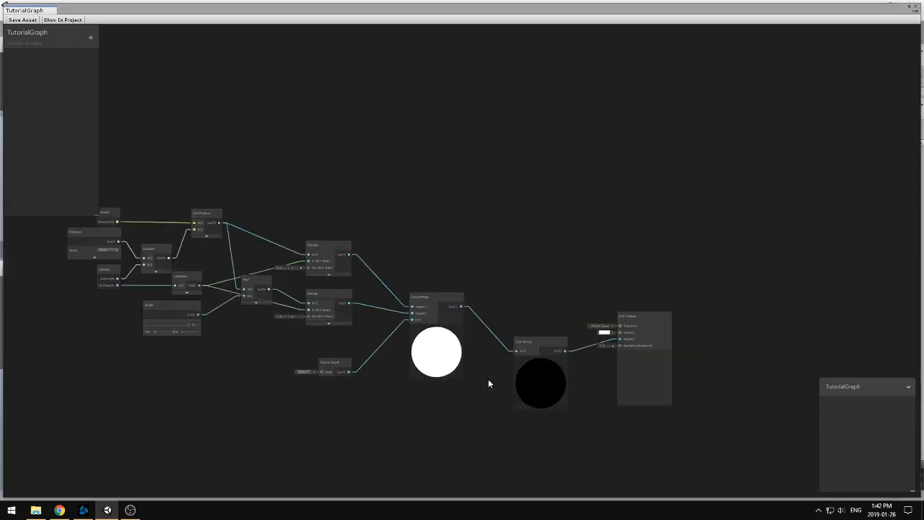
left_click(27, 21)
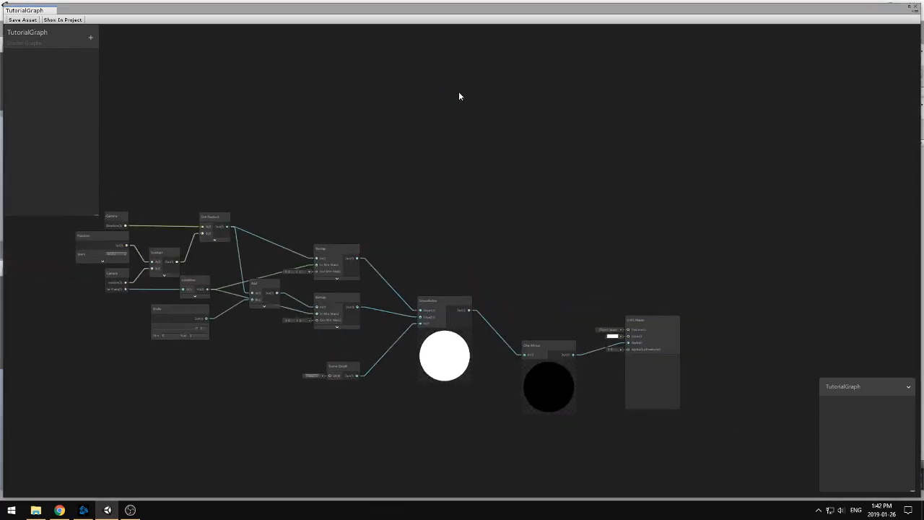
left_click(916, 8)
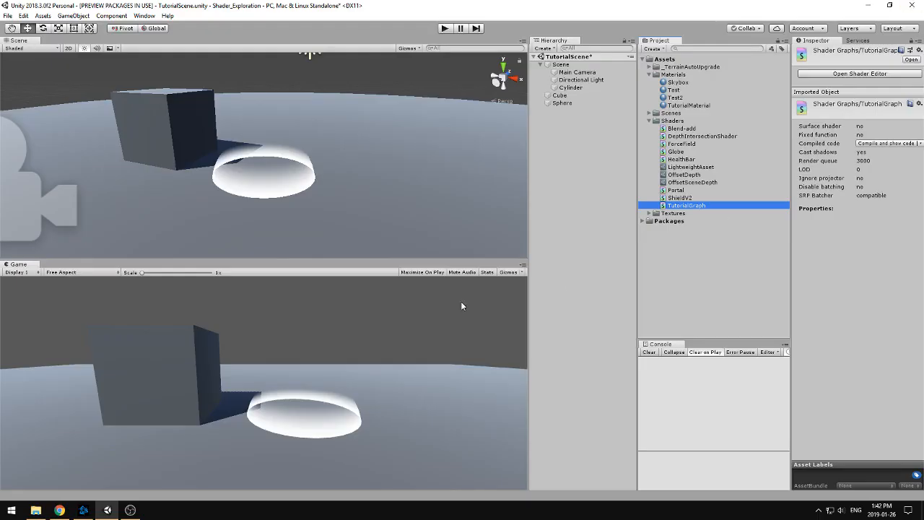
Step: Examine the sphere's intersection fade from several angles and distances, and check which settings TutorialMaterial exposes
left_click(273, 172)
left_click_drag(375, 165, 320, 215, "alt")
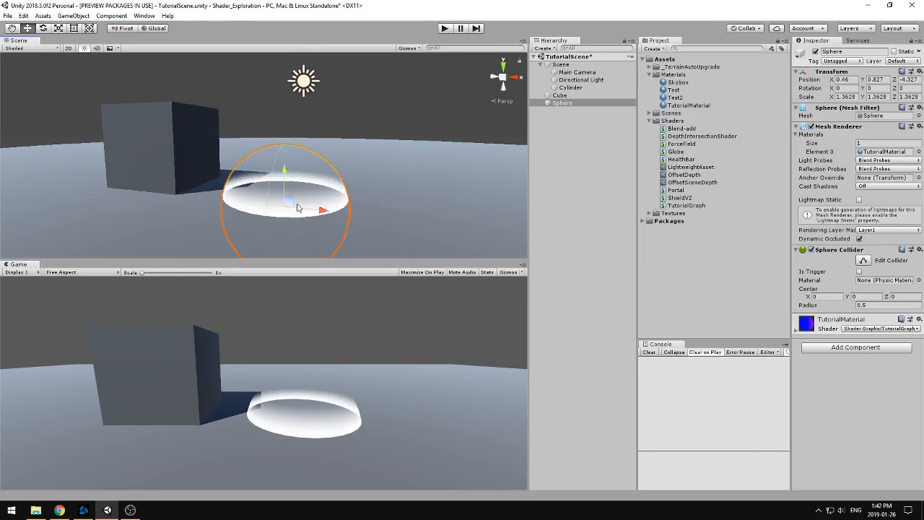
left_click_drag(297, 208, 319, 243, "alt")
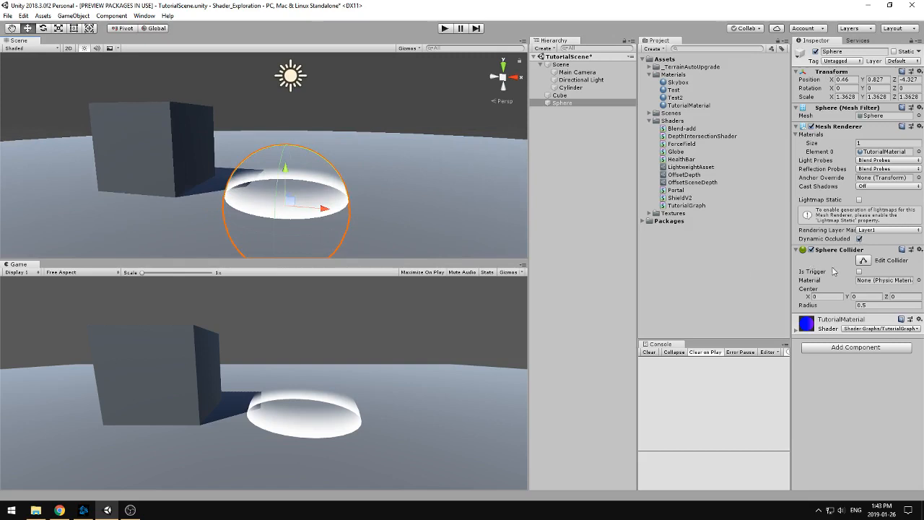
left_click(797, 330)
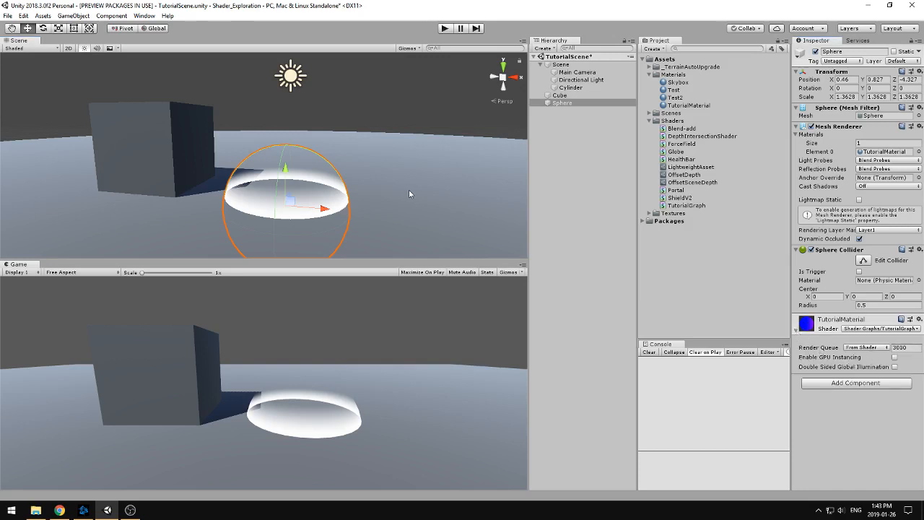
left_click(371, 117)
left_click(300, 200)
left_click_drag(376, 204, 325, 222, "alt")
scroll(325, 210, "up", 5)
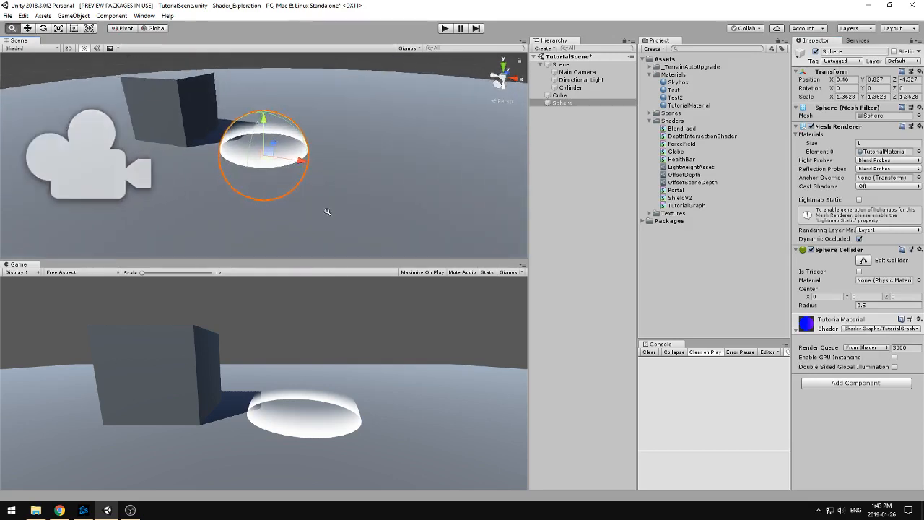
left_click_drag(347, 165, 351, 196, "alt")
scroll(351, 183, "down", 4)
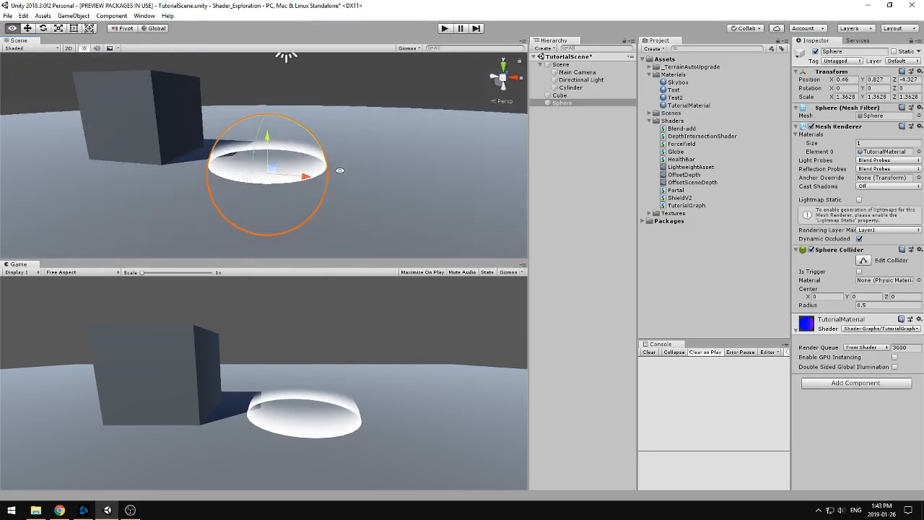
left_click(363, 104)
left_click(323, 199)
left_click(384, 86)
left_click_drag(290, 172, 306, 173, "alt")
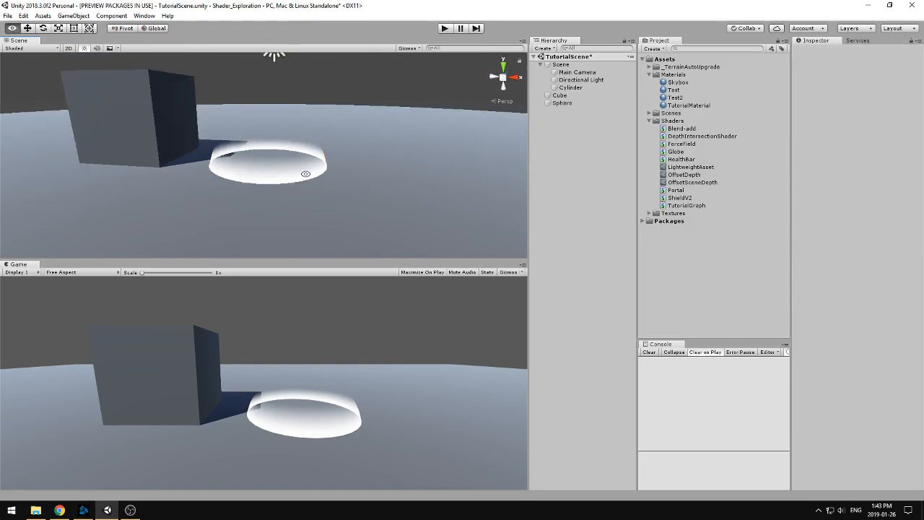
left_click(285, 169)
scroll(272, 166, "down", 3)
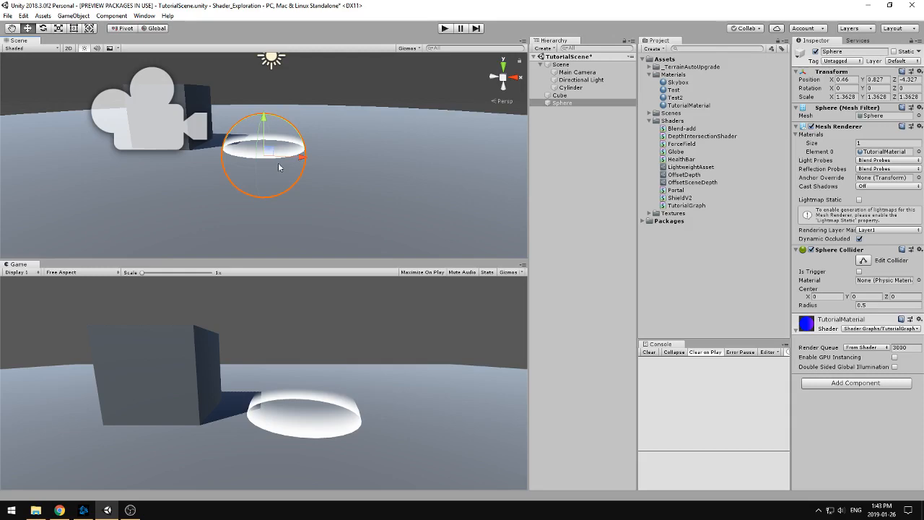
Step: Reopen TutorialGraph and convert the Slider node feeding Add into a property
double_click(686, 205)
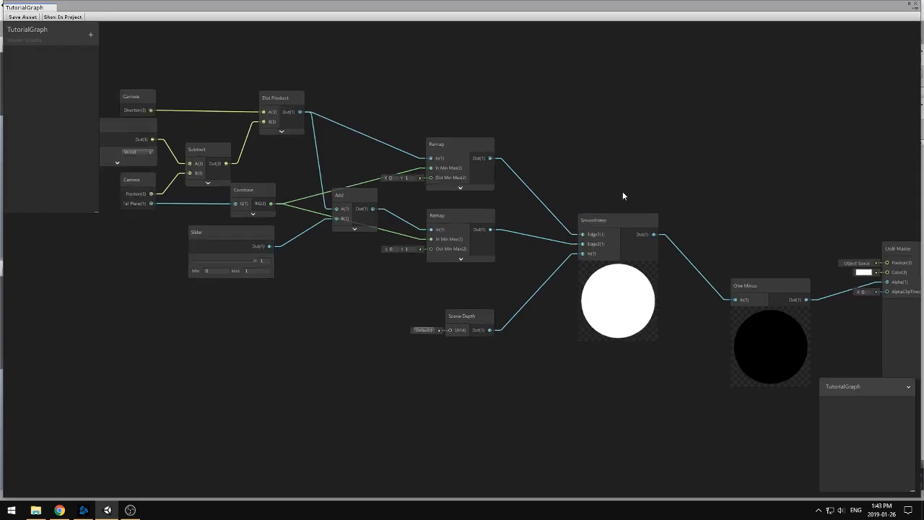
middle_click_drag(475, 364, 498, 390)
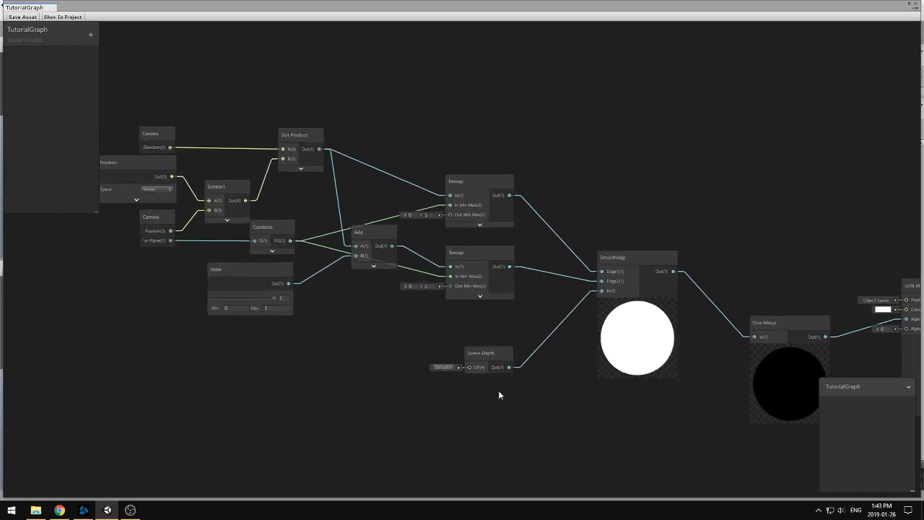
left_click(341, 267)
right_click(336, 266)
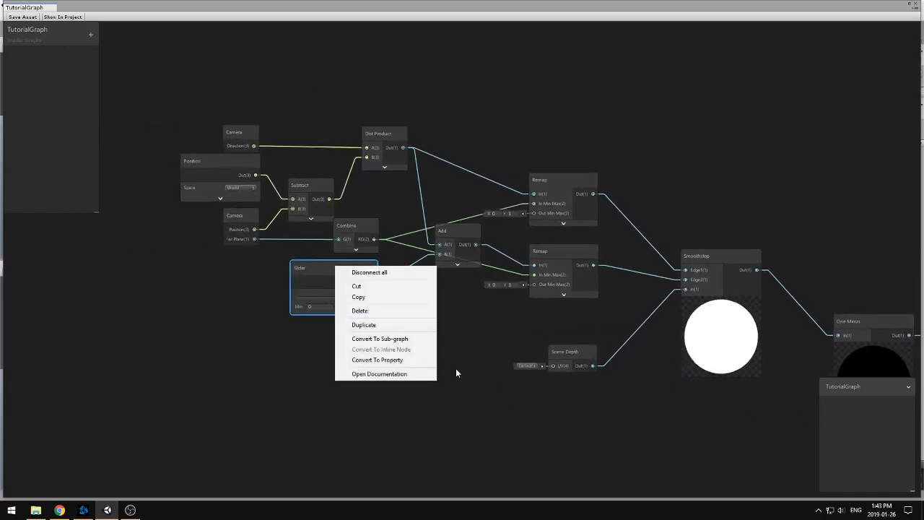
left_click(405, 360)
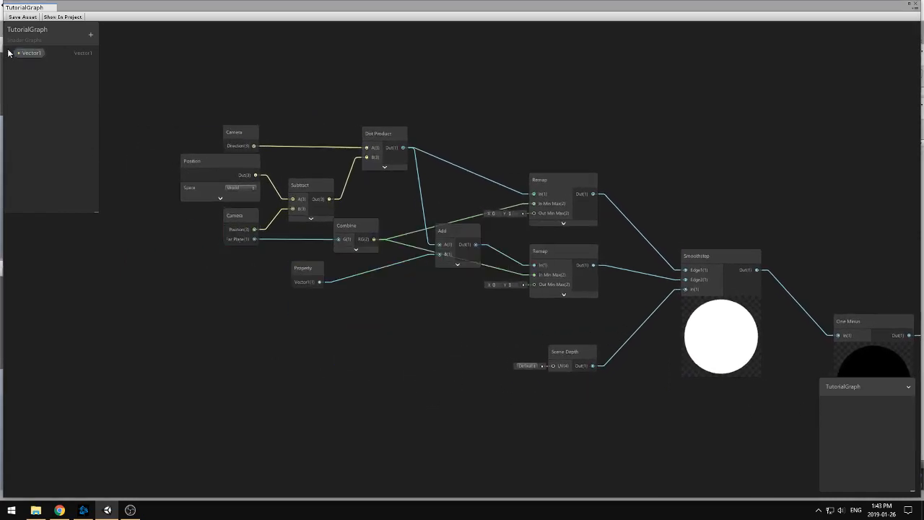
Step: Rename the new property DepthOffset and set its mode to Default
double_click(32, 54)
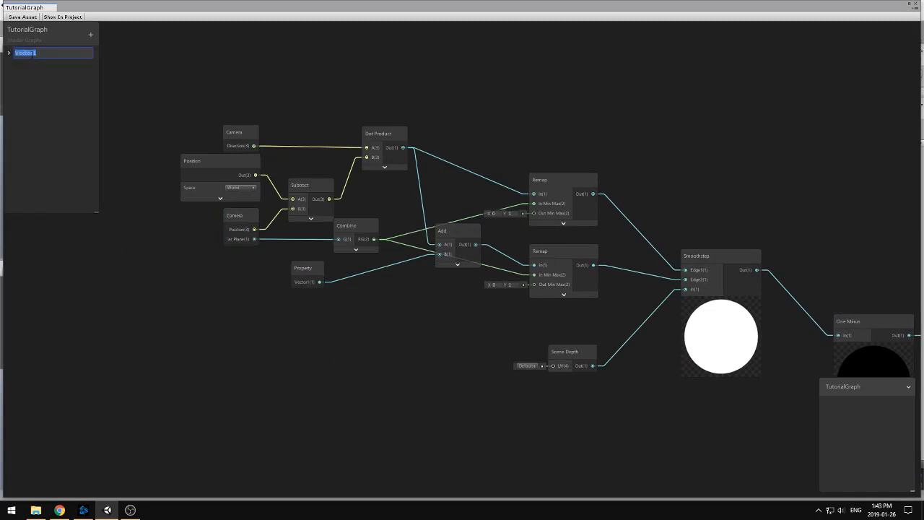
type("DepthOffset")
key("Return")
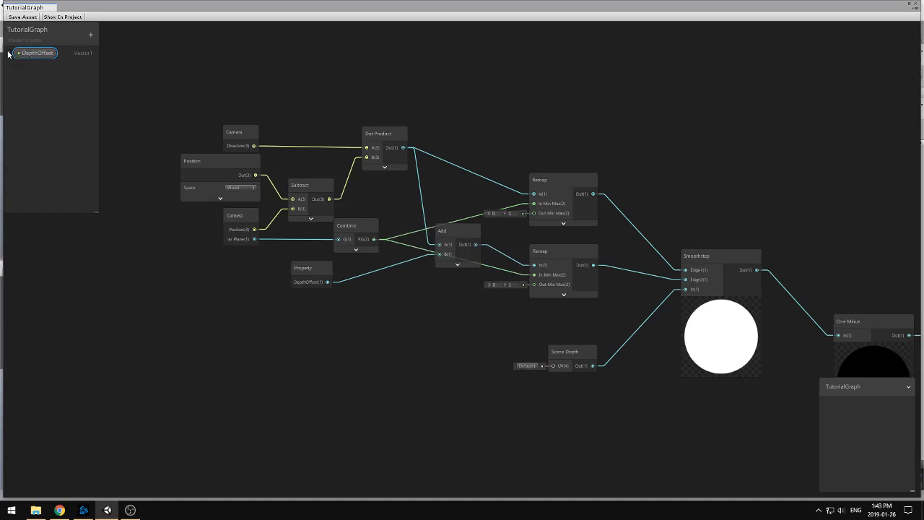
left_click(9, 53)
left_click(64, 102)
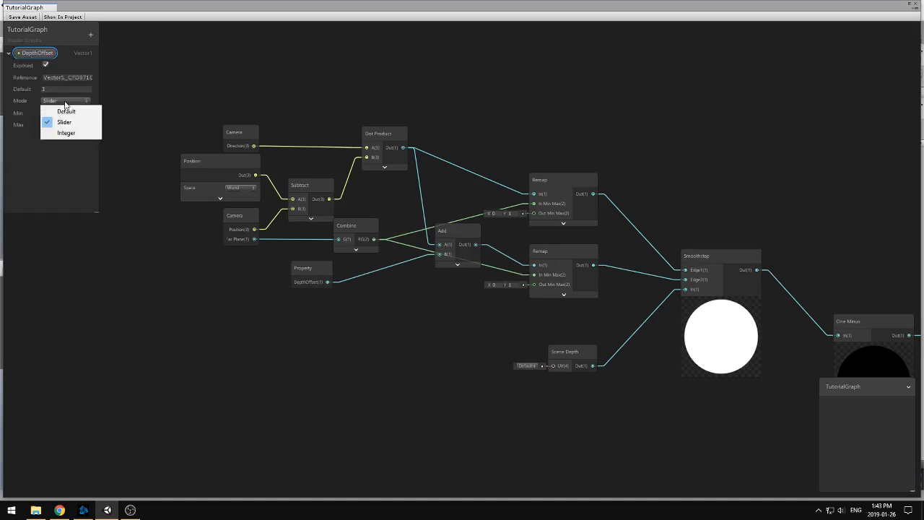
left_click(65, 107)
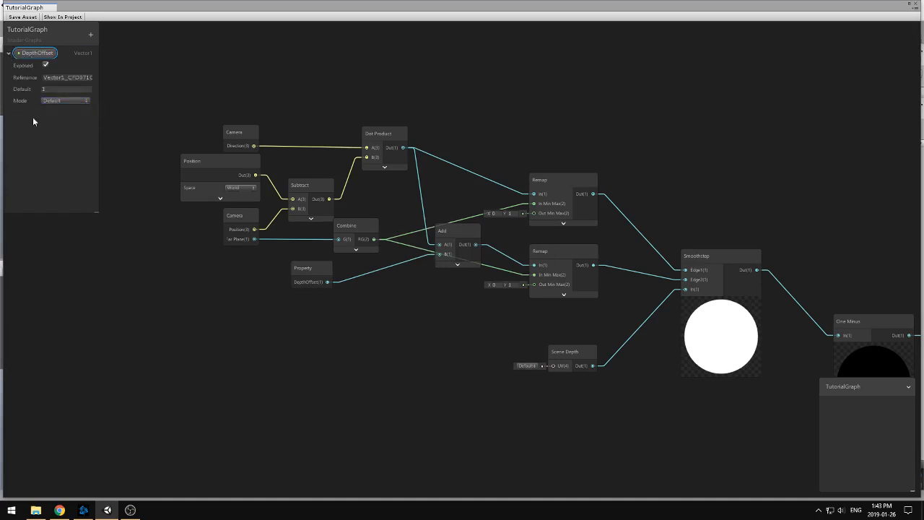
Step: Save and close the graph, and set DepthOffset to 0.47 in the sphere's TutorialMaterial
left_click(161, 95)
left_click(25, 17)
middle_click_drag(366, 80, 232, 75)
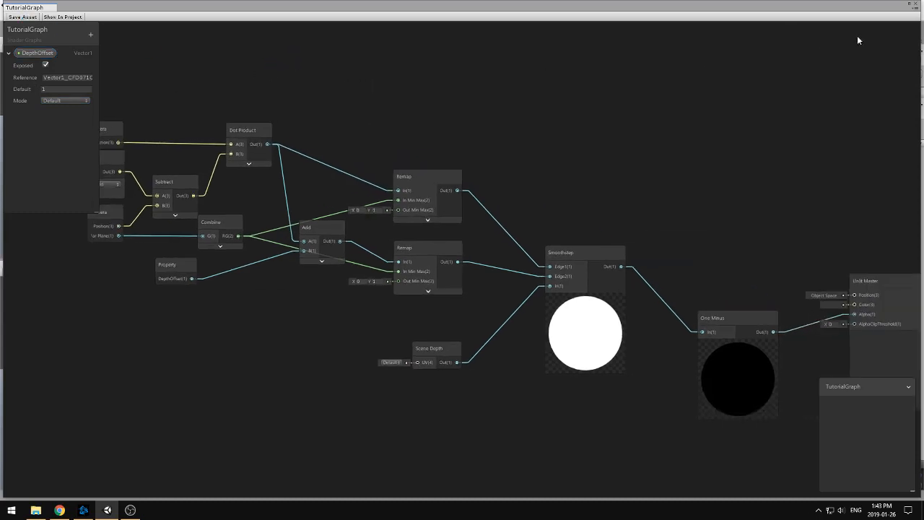
left_click(915, 6)
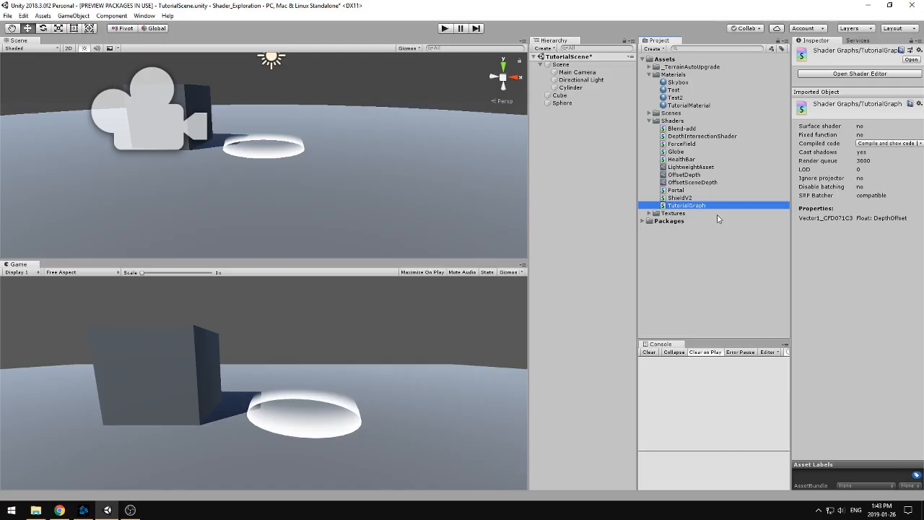
left_click(256, 139)
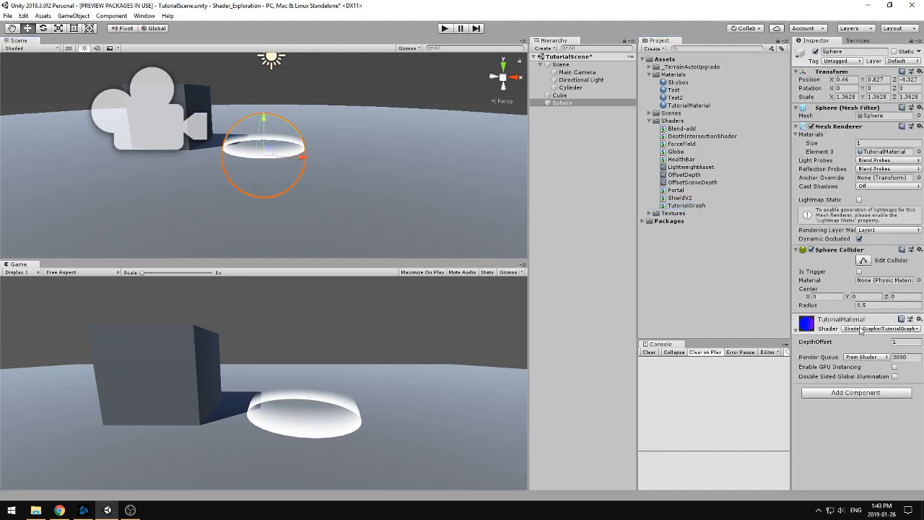
mouse_move(821, 347)
left_mouse_down()
mouse_move(812, 345)
mouse_move(830, 349)
mouse_move(813, 355)
mouse_move(820, 356)
left_mouse_up()
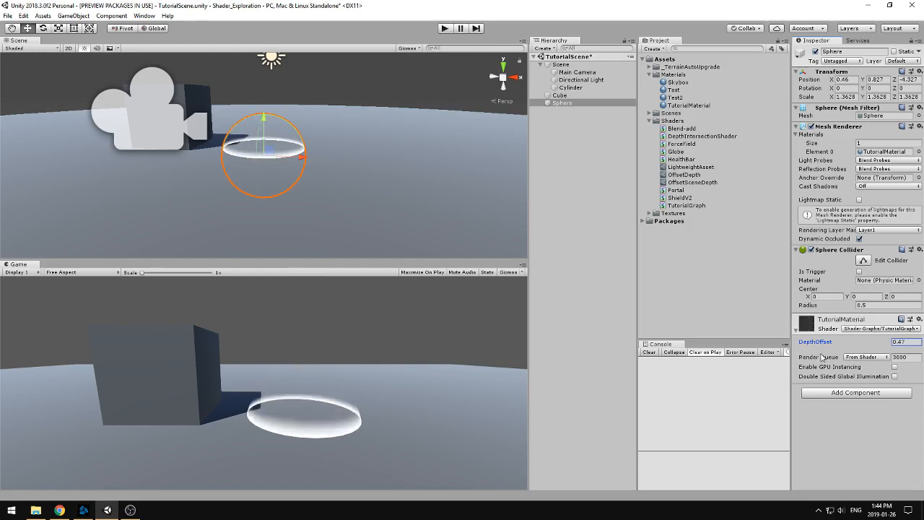
Step: Move the sphere along the ground to about X 0.291, Z -3.941, keeping its height
left_click(382, 97)
left_click_drag(325, 150, 288, 177, "alt")
left_click(283, 156)
middle_click_drag(351, 165, 367, 198)
scroll(282, 215, "up", 3)
mouse_move(305, 230)
left_mouse_down()
mouse_move(240, 209)
mouse_move(255, 200)
mouse_move(250, 195)
mouse_move(252, 206)
mouse_move(352, 240)
mouse_move(308, 213)
left_mouse_up()
left_click_drag(367, 198, 413, 189, "alt")
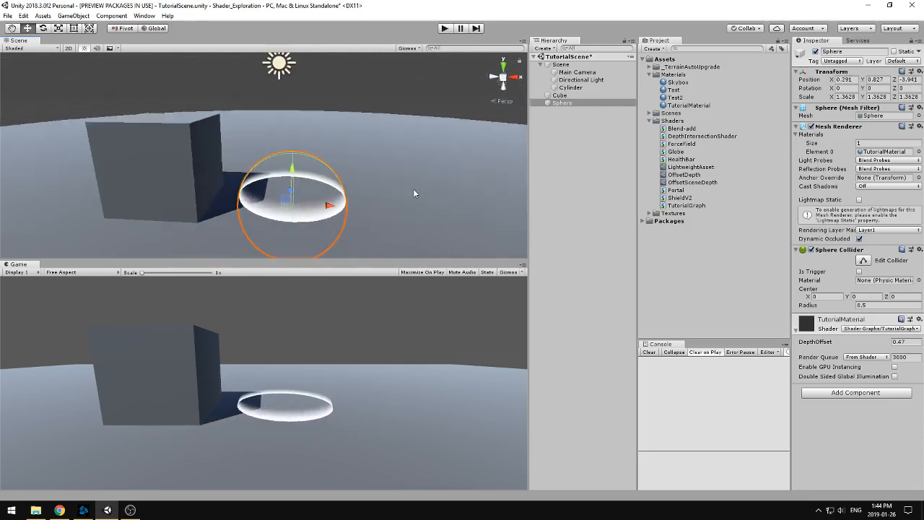
Step: Examine the sphere's narrower intersection glow against the ground from different angles and distances
scroll(413, 188, "down", 3)
middle_click_drag(412, 189, 397, 141)
left_click(400, 90)
left_click_drag(340, 149, 303, 176, "alt")
right_click_drag(306, 163, 332, 243, "alt")
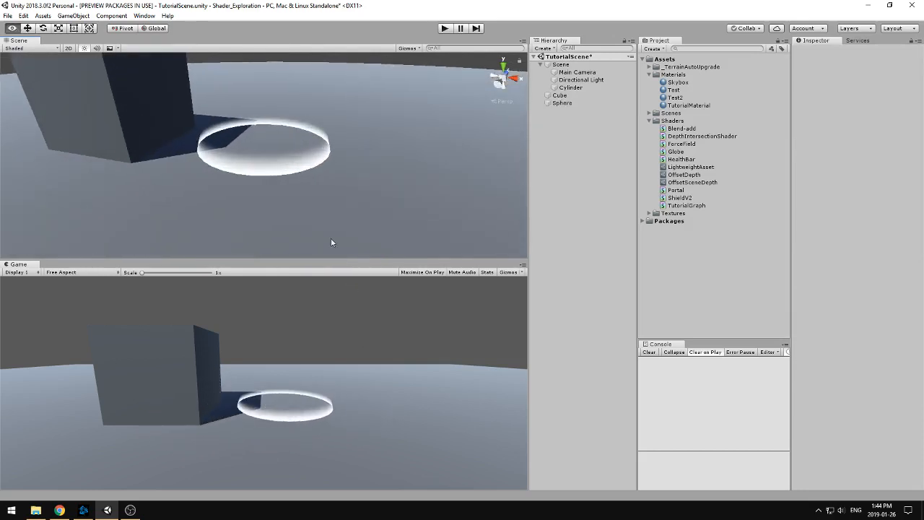
mouse_move(323, 209)
left_mouse_down("alt")
mouse_move(312, 166)
mouse_move(306, 206)
left_mouse_up("alt")
left_click(263, 181)
key("f")
left_click_drag(286, 177, 295, 208, "alt")
right_click_drag(292, 199, 322, 202, "alt")
middle_click_drag(322, 202, 316, 223)
left_click(437, 72)
left_click_drag(326, 195, 252, 194, "alt")
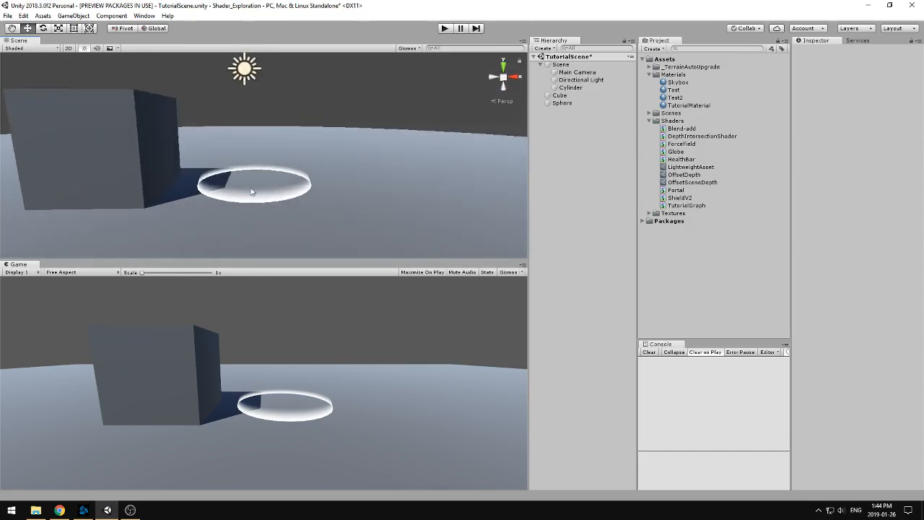
left_click(271, 188)
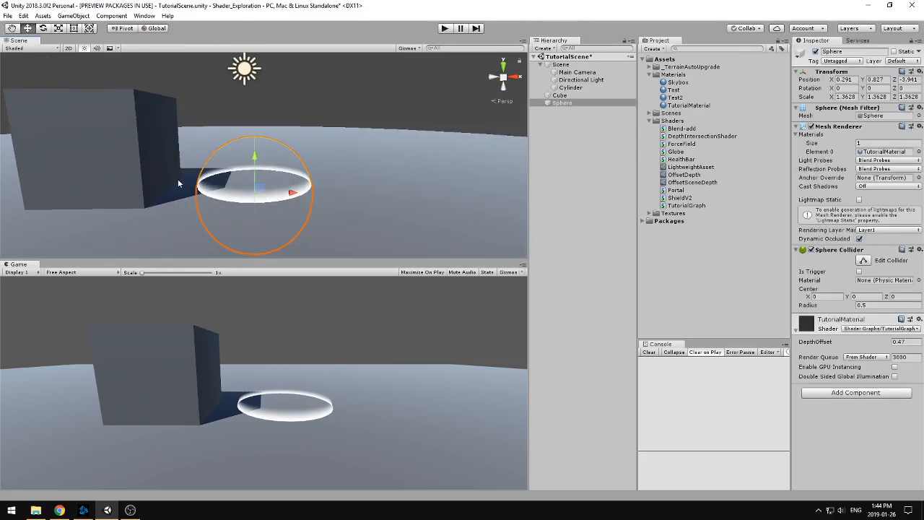
Step: Reopen TutorialGraph and move every node except Unlit Master up and away from it as one group
double_click(691, 205)
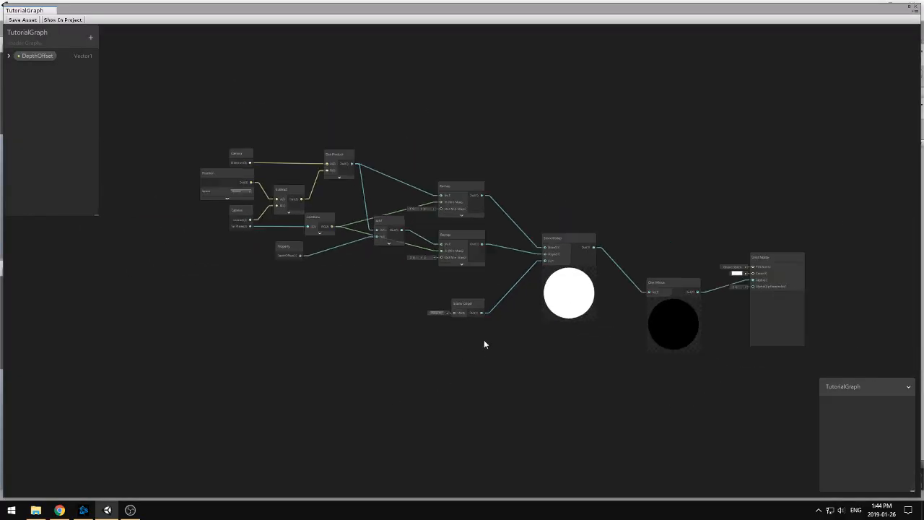
left_click_drag(165, 89, 644, 382)
left_click_drag(569, 232, 344, 128)
left_click(476, 329)
Step: Shift the Position node slightly away from the Subtract node and review the camera-depth part of the graph
middle_click_drag(475, 341, 658, 383)
middle_click_drag(560, 364, 581, 368)
scroll(523, 360, "up", 1)
middle_click_drag(523, 360, 502, 354)
middle_click_drag(258, 305, 387, 386)
scroll(350, 339, "up", 1)
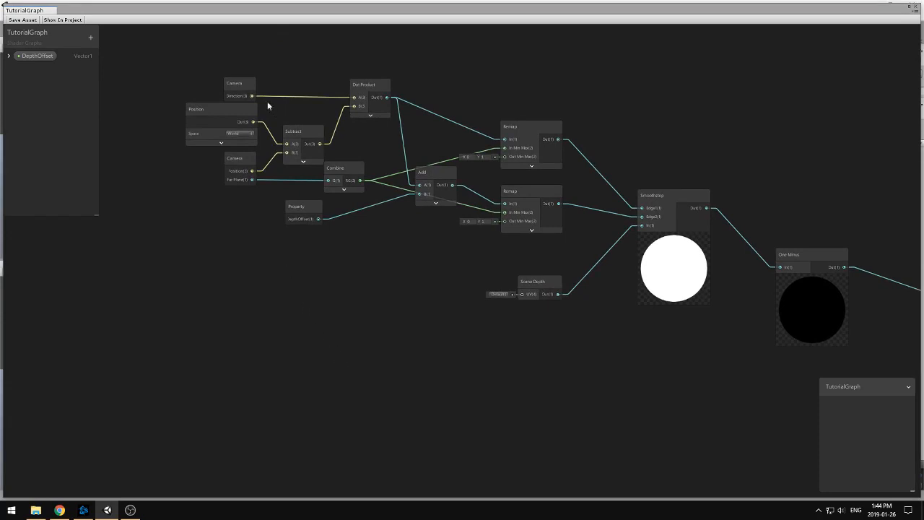
left_click_drag(212, 111, 207, 114)
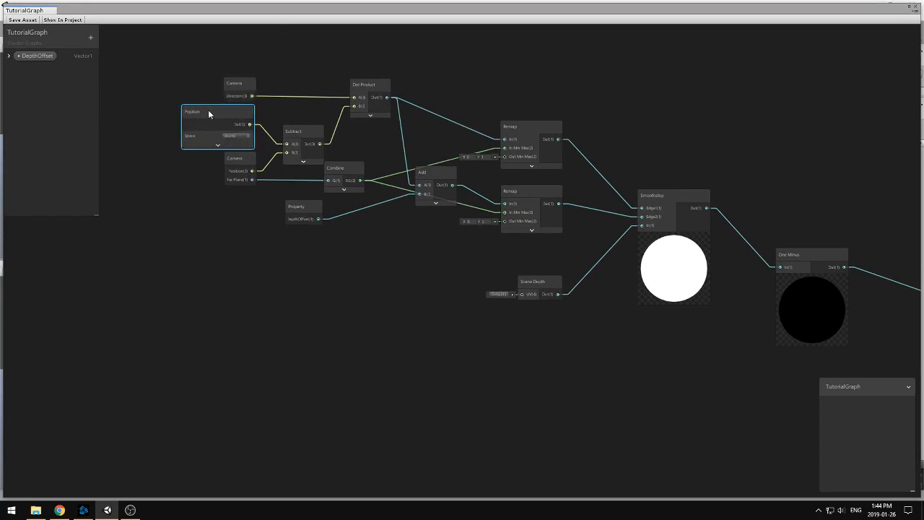
middle_click_drag(298, 303, 273, 304)
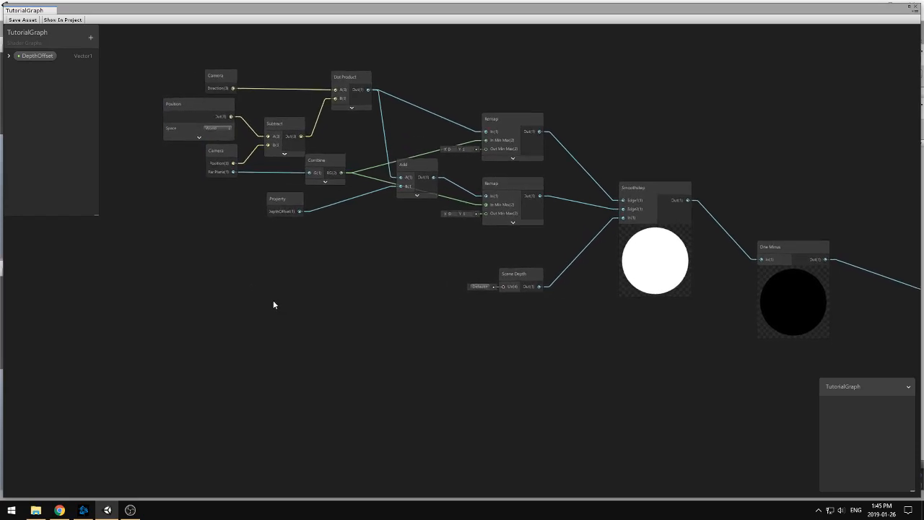
middle_click_drag(273, 304, 308, 343)
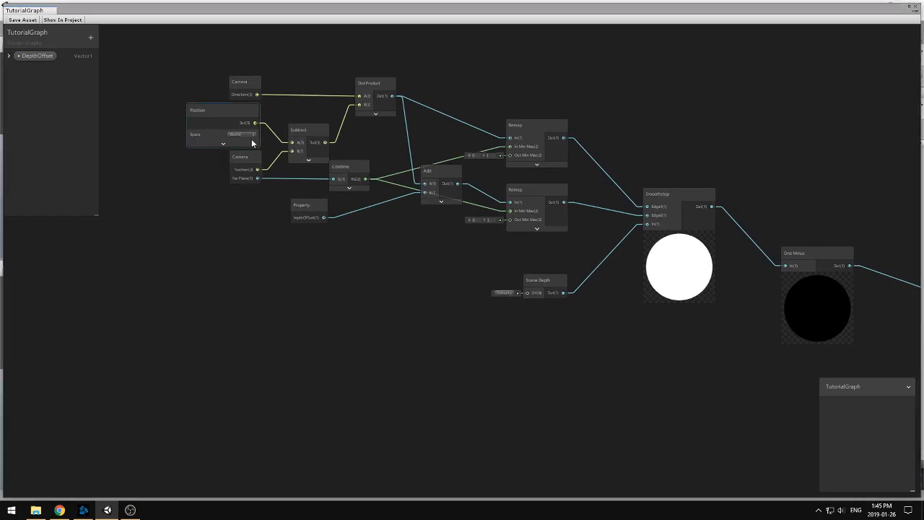
middle_click_drag(335, 144, 288, 130)
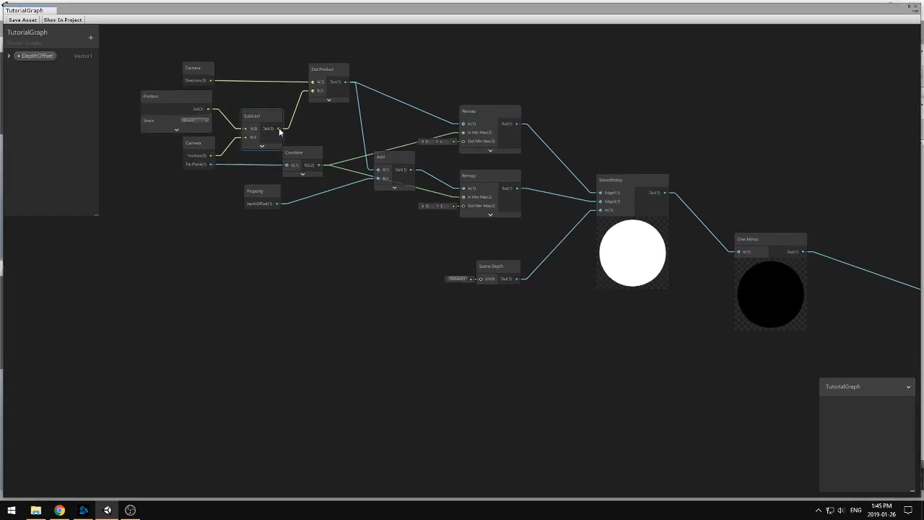
Step: Add a Normalize node fed by the Subtract node's output and place it below the depth network
left_click_drag(279, 129, 306, 365)
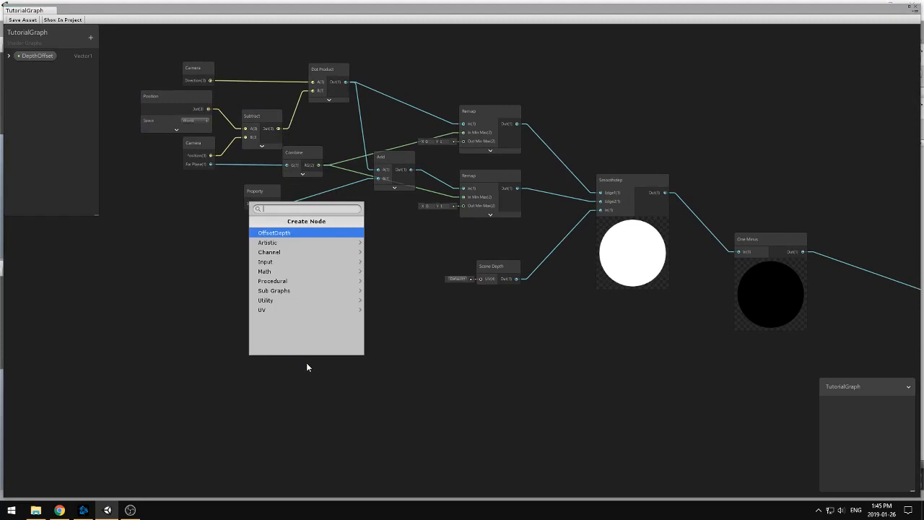
type("normalize")
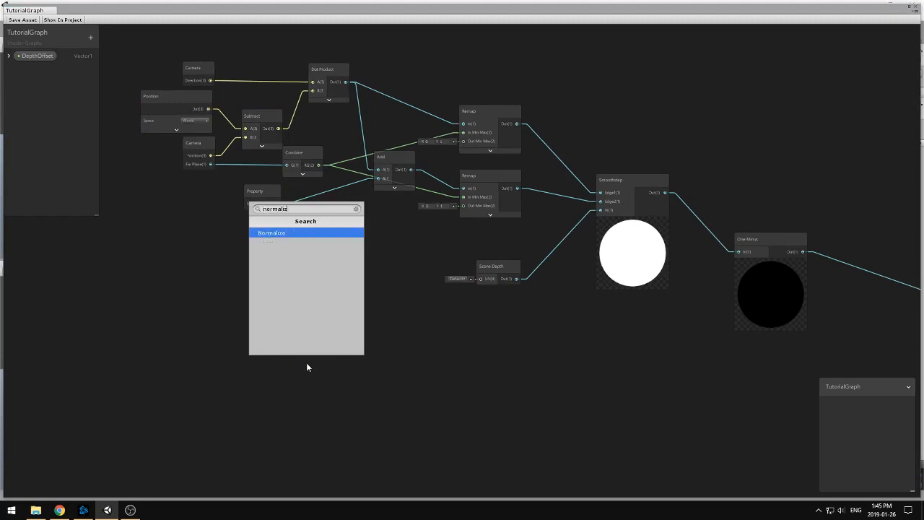
key("Return")
left_click_drag(305, 367, 337, 332)
left_click(482, 378)
middle_click_drag(458, 383, 422, 344)
scroll(394, 347, "up", 1)
left_click_drag(333, 288, 382, 311)
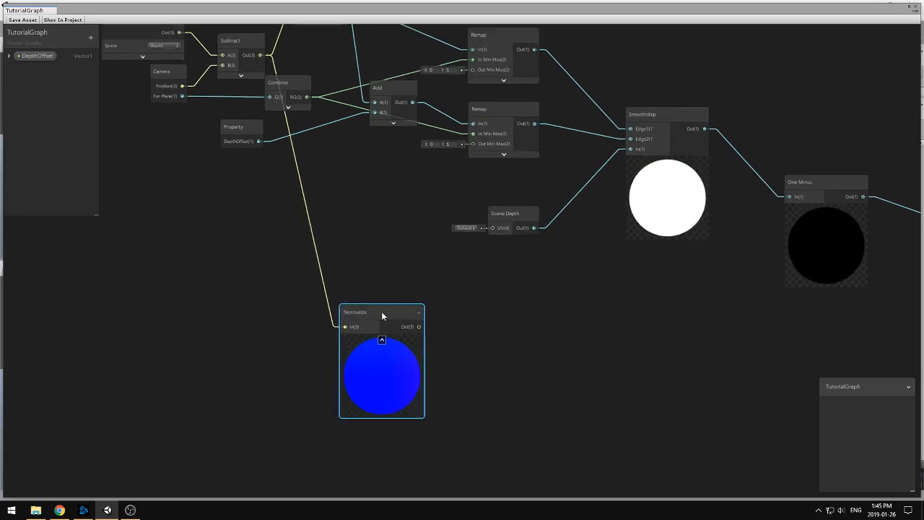
scroll(453, 361, "down", 1)
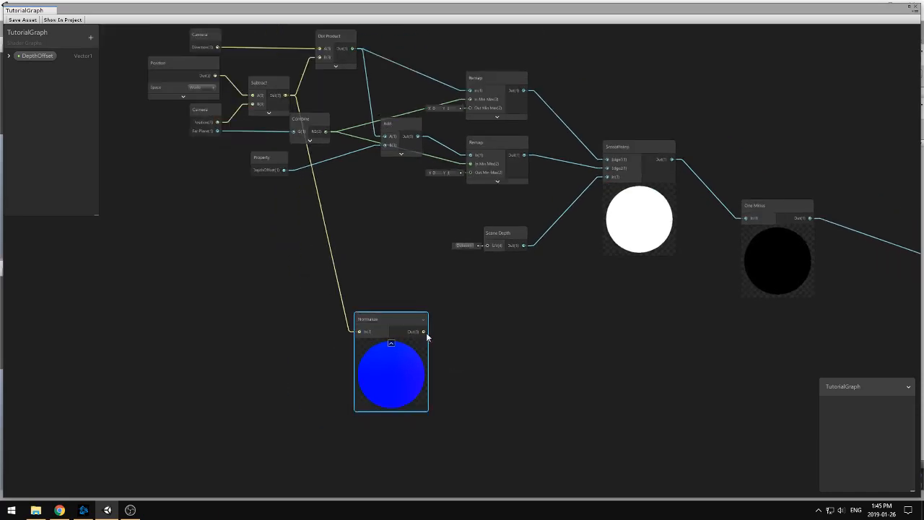
left_click_drag(393, 322, 386, 323)
left_click_drag(365, 317, 376, 345)
middle_click_drag(485, 373, 497, 382)
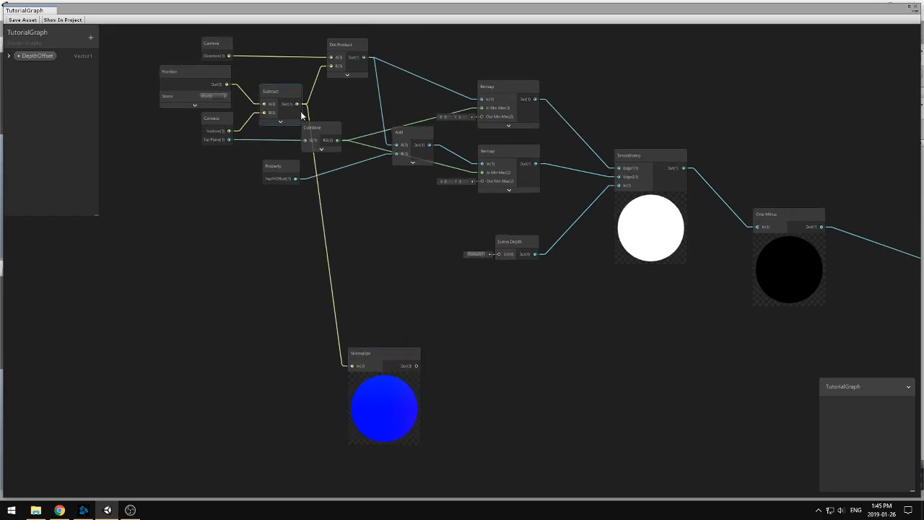
Step: Add a second Dot Product node beside the Normalize node
middle_click_drag(477, 329, 481, 300)
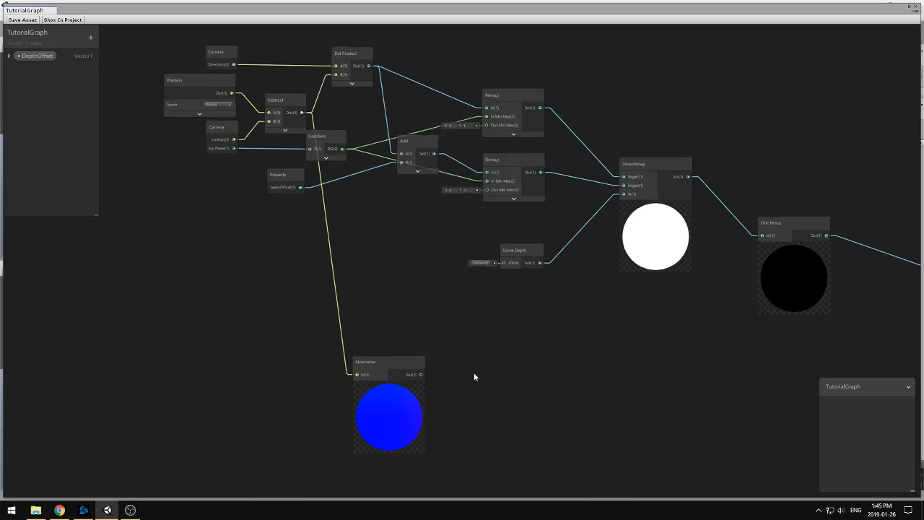
left_click(376, 326)
middle_click_drag(479, 359, 479, 339)
key("space")
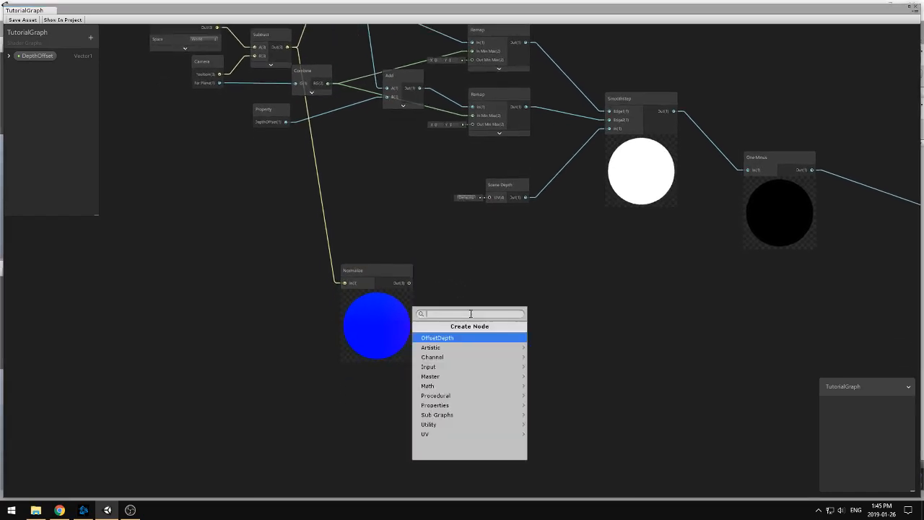
type("dot")
key("Return")
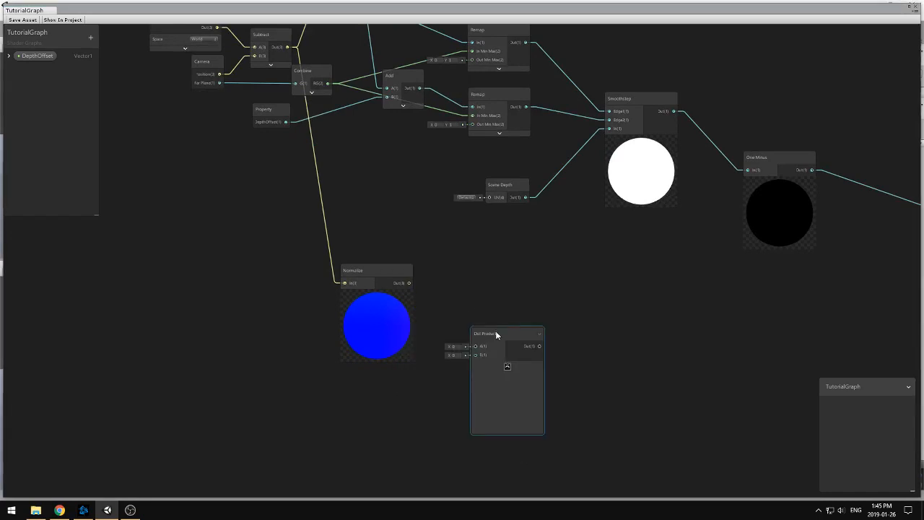
Step: Add a Normal Vector node and place it directly beneath the Normalize node
middle_click_drag(469, 250, 496, 191)
key("space")
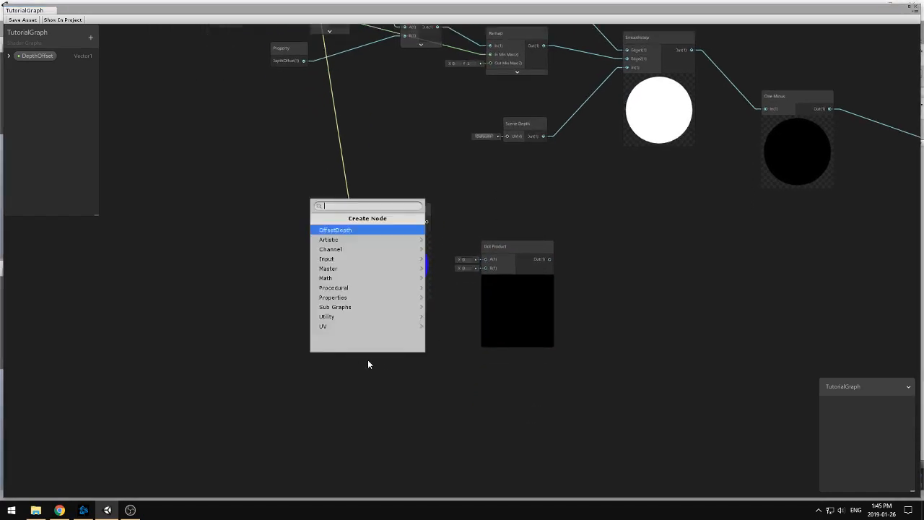
type("normal")
key("Down")
key("Down")
key("Down")
key("Down")
key("Down")
key("Down")
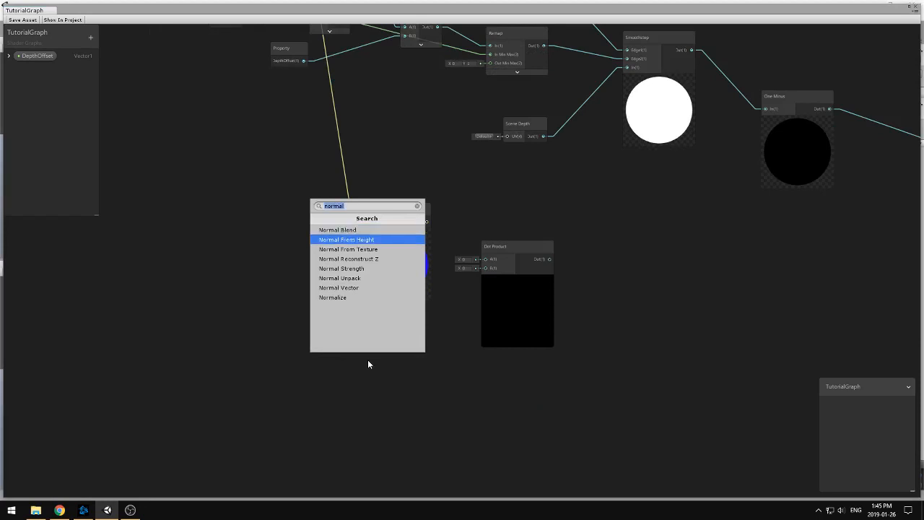
key("Return")
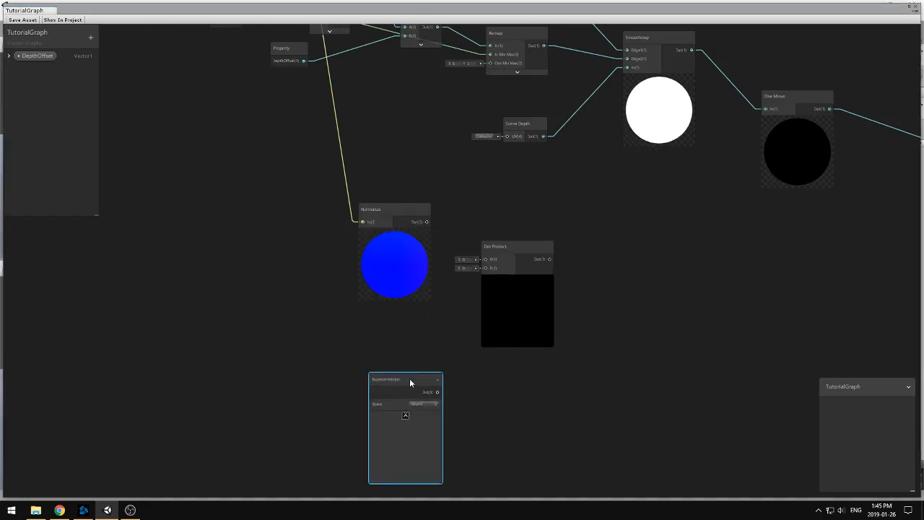
left_click_drag(410, 379, 394, 318)
left_click(582, 383)
middle_click_drag(582, 383, 492, 381)
Step: Connect the Normalize output to input A of the new Dot Product and the Normal Vector output to input B
scroll(354, 196, "up", 2)
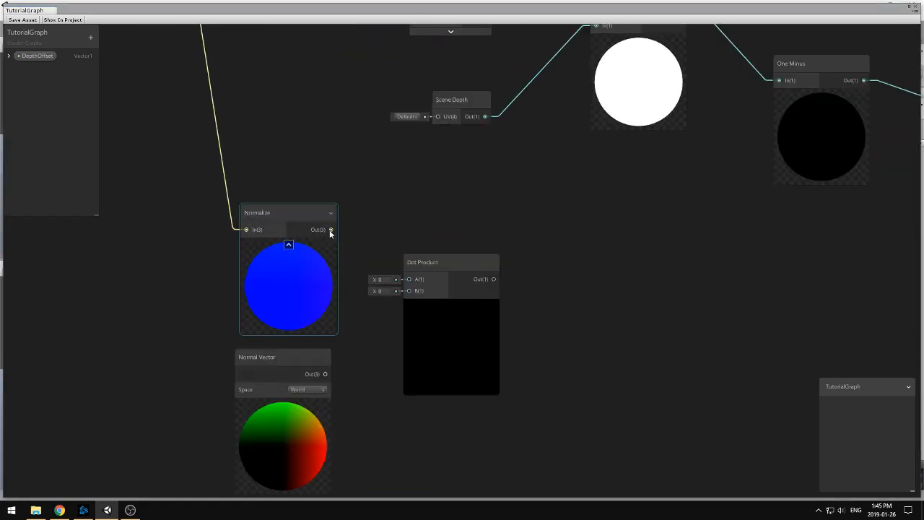
left_click_drag(330, 230, 408, 279)
left_click_drag(326, 374, 409, 290)
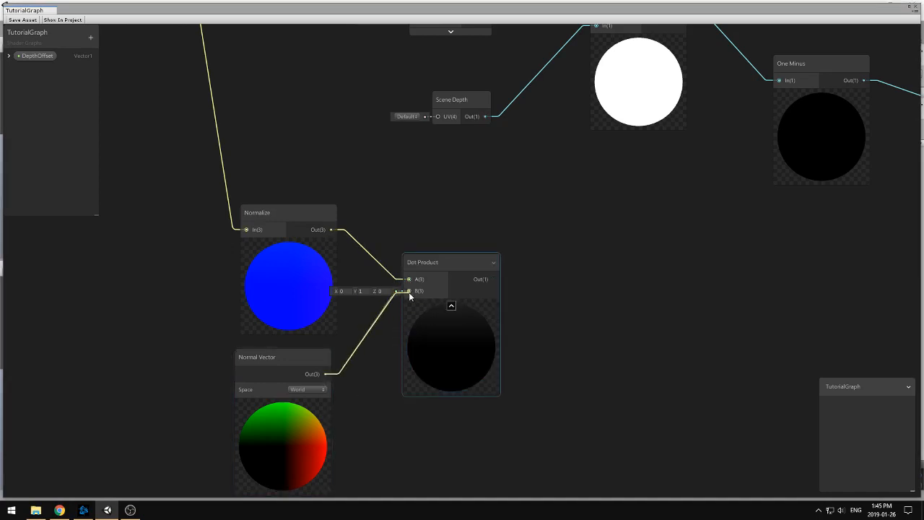
scroll(553, 366, "down", 5)
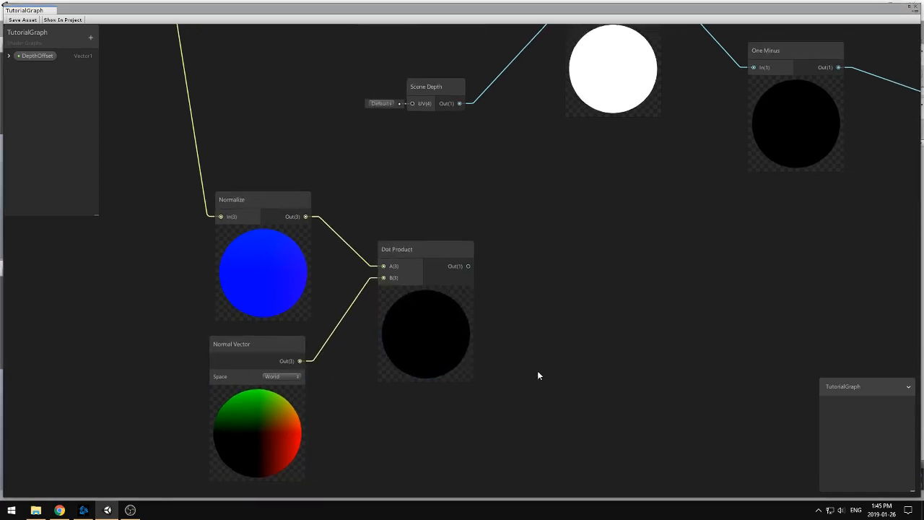
Step: Feed the new Dot Product's output into the Unlit Master's Alpha, then save and close the graph
middle_click_drag(527, 323, 283, 292)
scroll(330, 282, "down", 1)
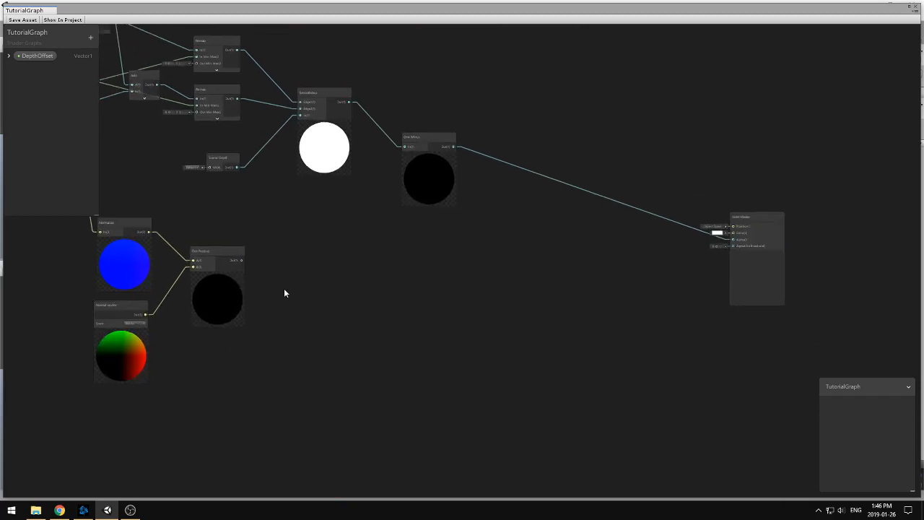
left_click_drag(243, 259, 733, 244)
middle_click_drag(497, 342, 635, 365)
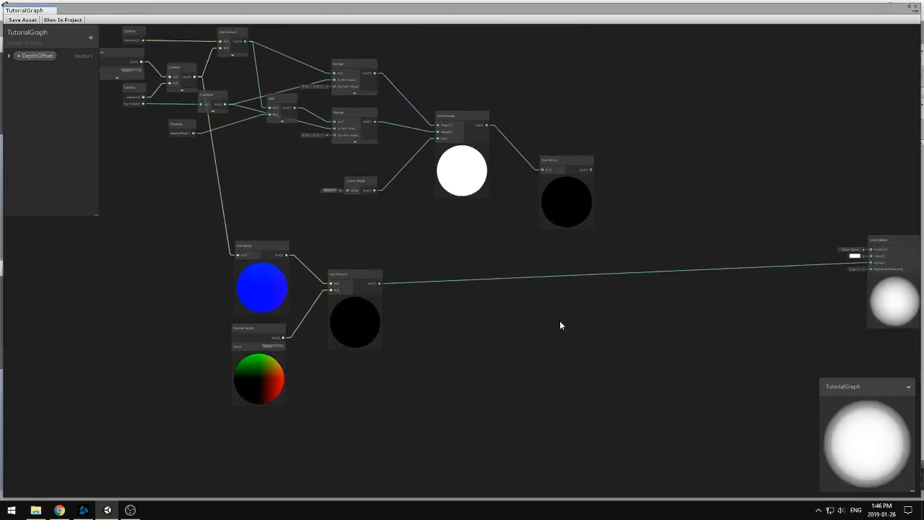
left_click(31, 21)
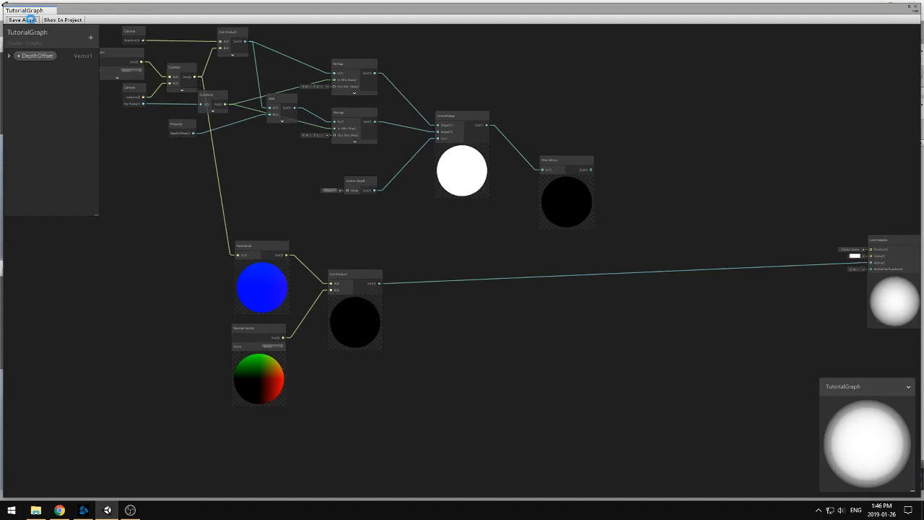
left_click(915, 7)
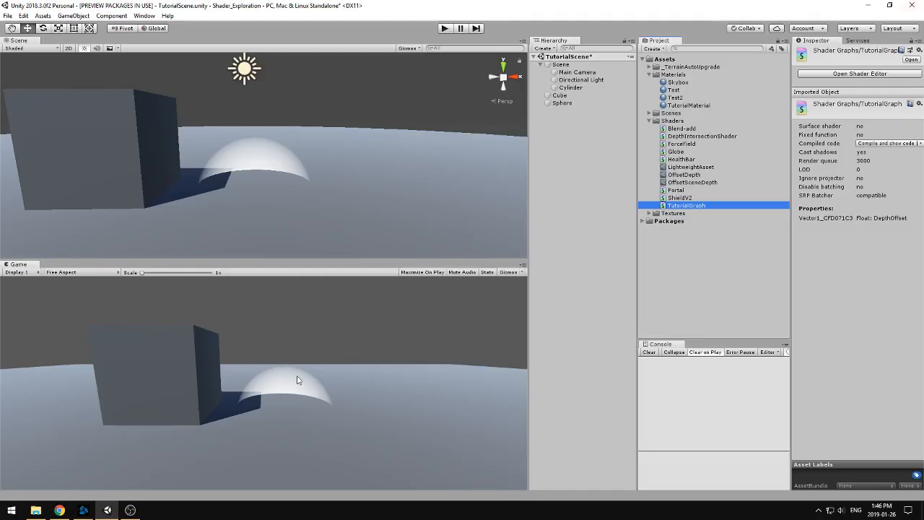
Step: Move the sphere to about X 0.546, Y 1.185, Z -3.941, frame it, and inspect its view-dependent transparency in the scene
left_click(244, 163)
left_click_drag(329, 229, 355, 196, "alt")
left_click_drag(282, 160, 290, 98)
left_click(395, 126)
left_click_drag(395, 127, 285, 166, "alt")
left_click(279, 196)
left_click_drag(284, 107, 281, 135)
key("f")
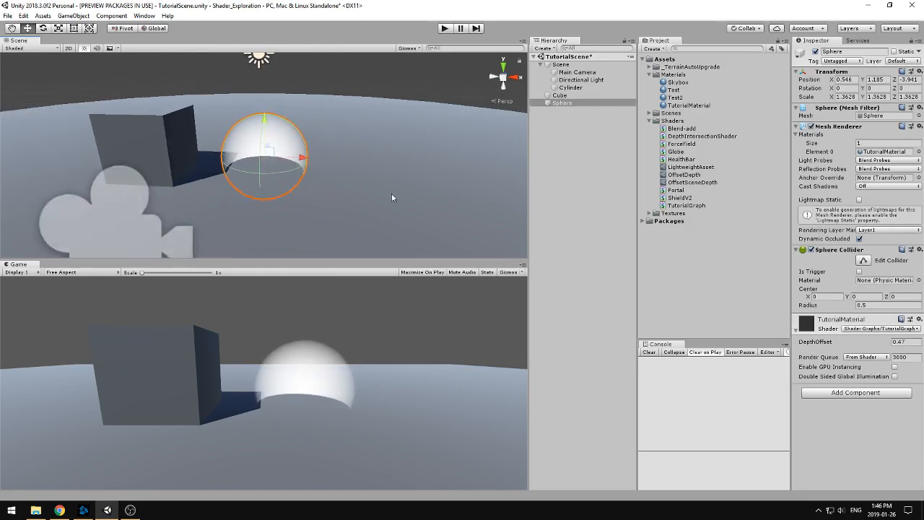
left_click_drag(392, 196, 307, 194, "alt")
left_click(407, 66)
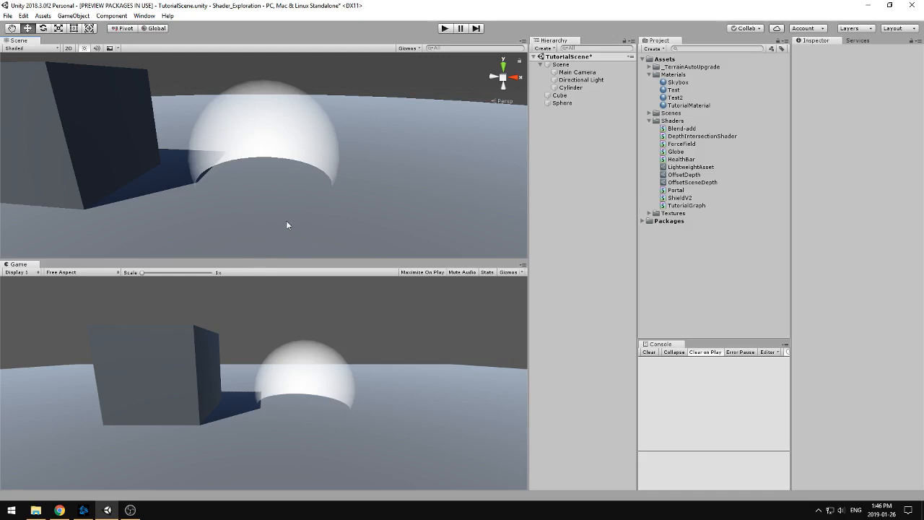
middle_click_drag(367, 209, 342, 201)
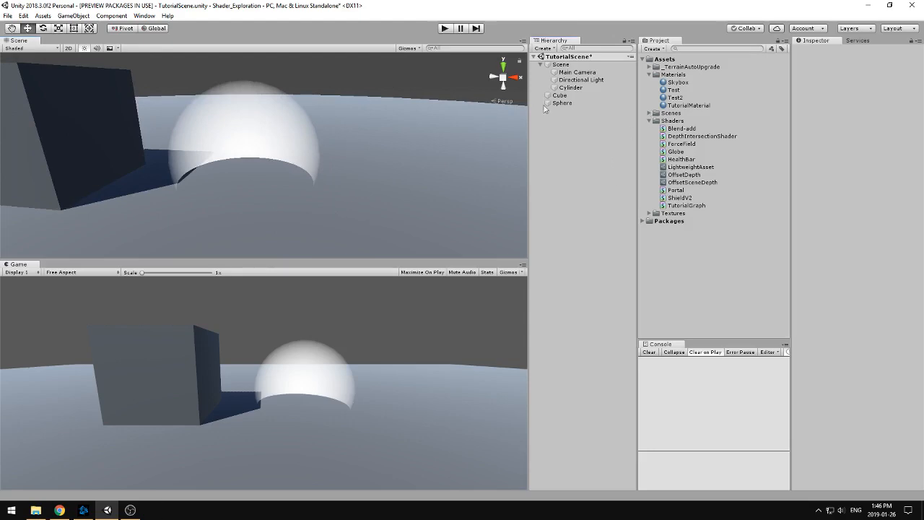
Step: Reopen TutorialGraph and add an Absolute node fed by the lower Dot Product's output
double_click(694, 207)
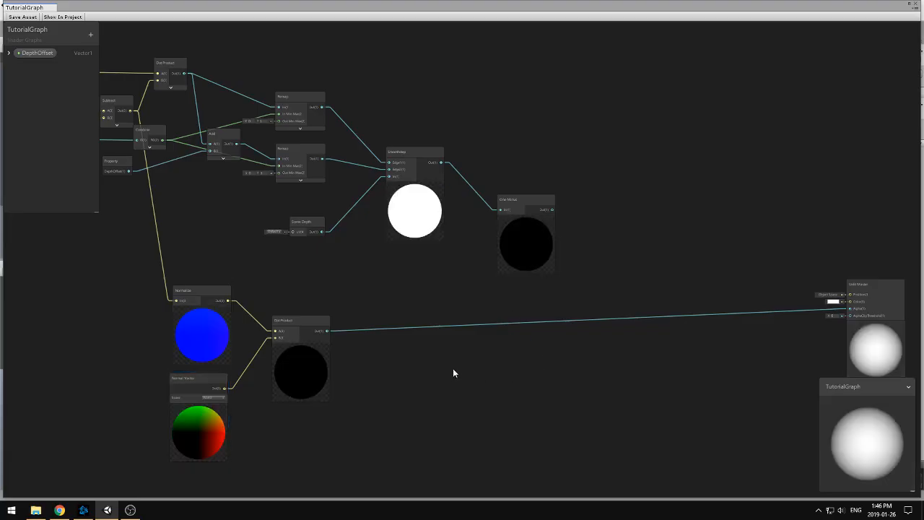
scroll(371, 369, "up", 1)
middle_click_drag(368, 370, 461, 306)
scroll(462, 311, "up", 1)
key("space")
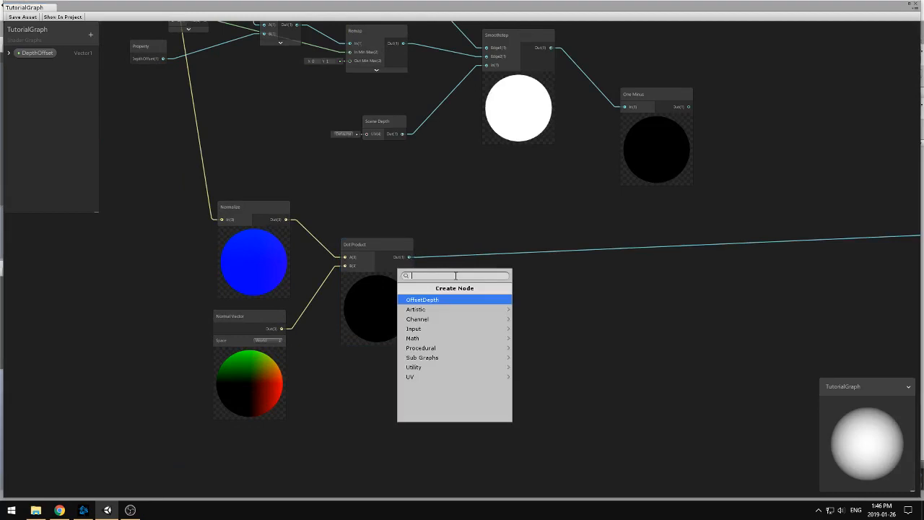
type("abs")
key("Return")
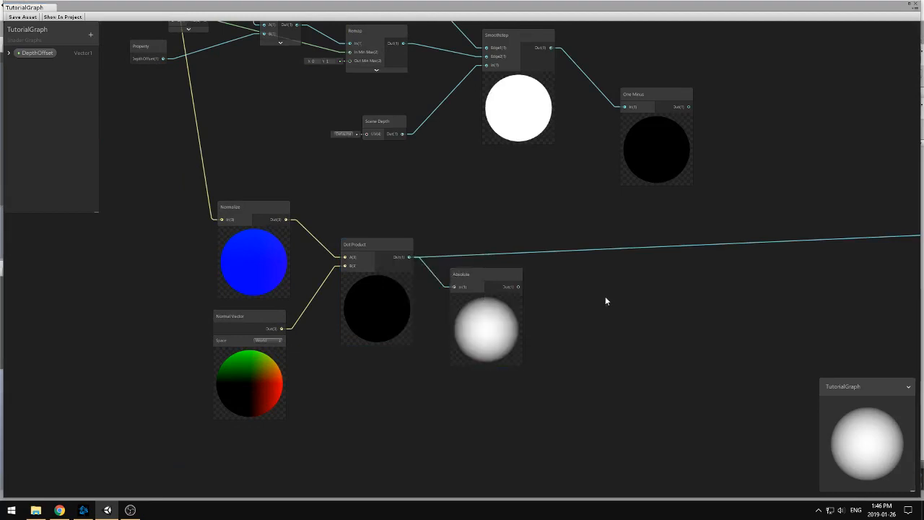
Step: Add a One Minus node fed by the Absolute node's output
scroll(604, 296, "down", 2)
middle_click_drag(605, 296, 420, 282)
scroll(421, 282, "up", 2)
middle_click_drag(456, 309, 472, 276)
scroll(409, 274, "up", 2)
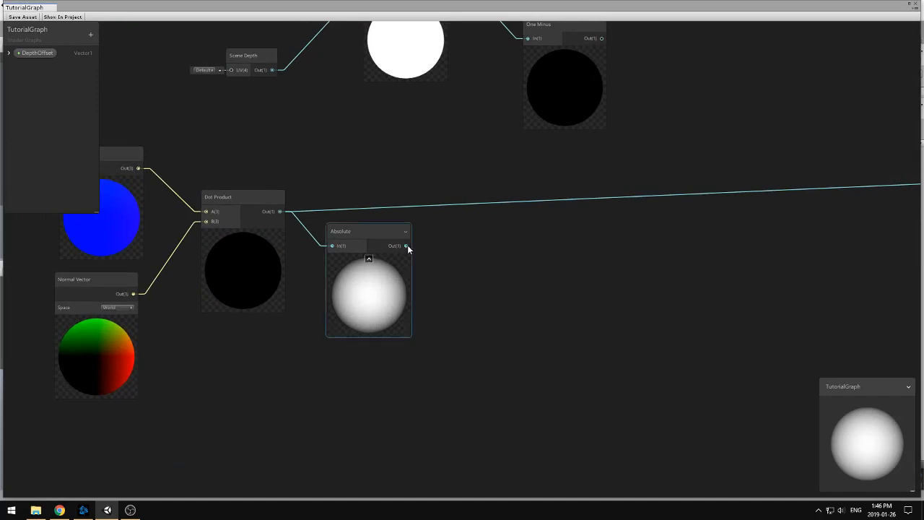
left_click_drag(406, 246, 474, 254)
type("one")
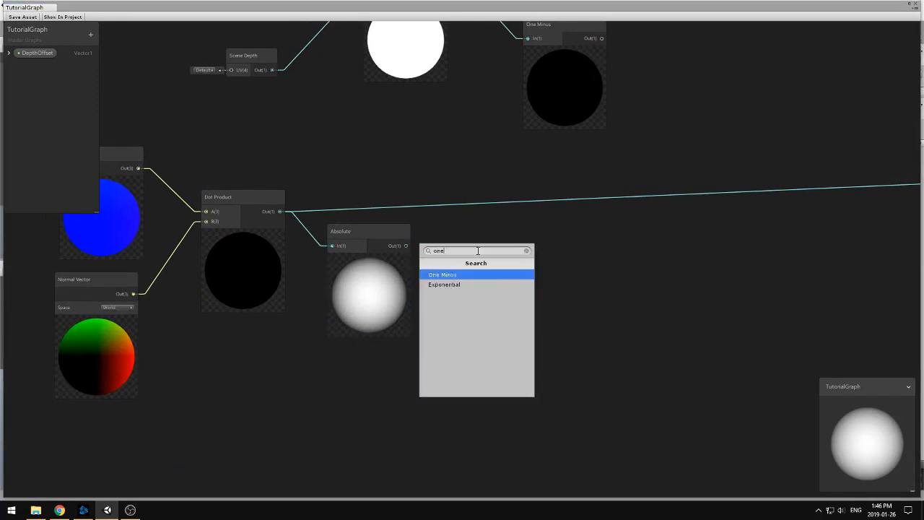
key("Return")
Step: Connect the new One Minus output to the Unlit Master's Alpha in place of the Dot Product, and save the graph
scroll(664, 270, "down", 3)
middle_click_drag(664, 270, 459, 286)
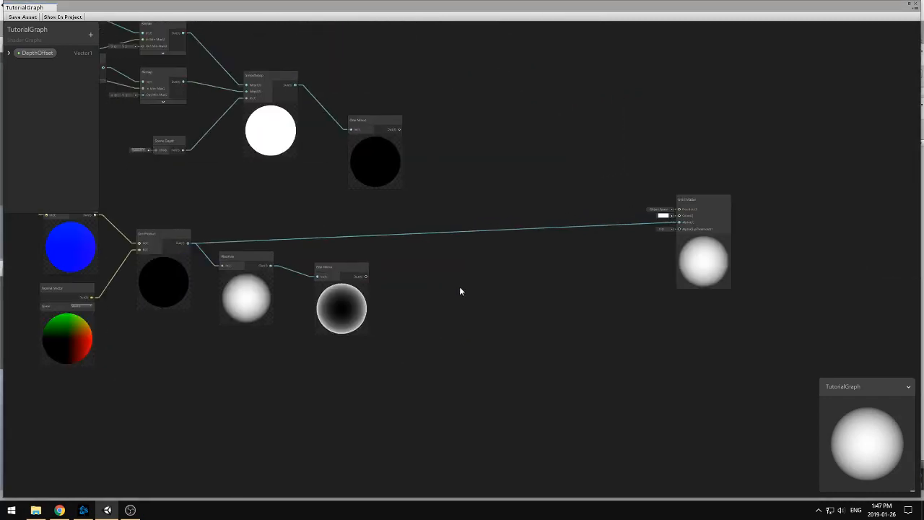
left_click_drag(366, 277, 678, 222)
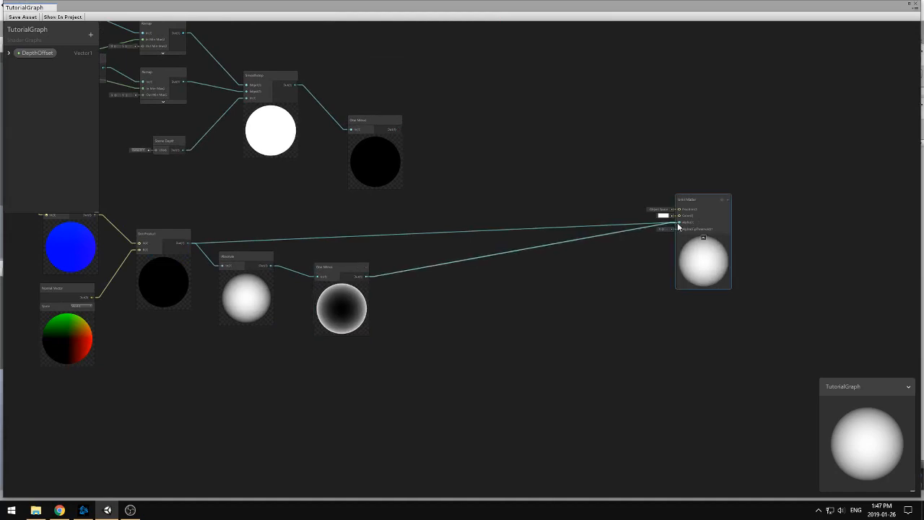
middle_click_drag(571, 322, 701, 323)
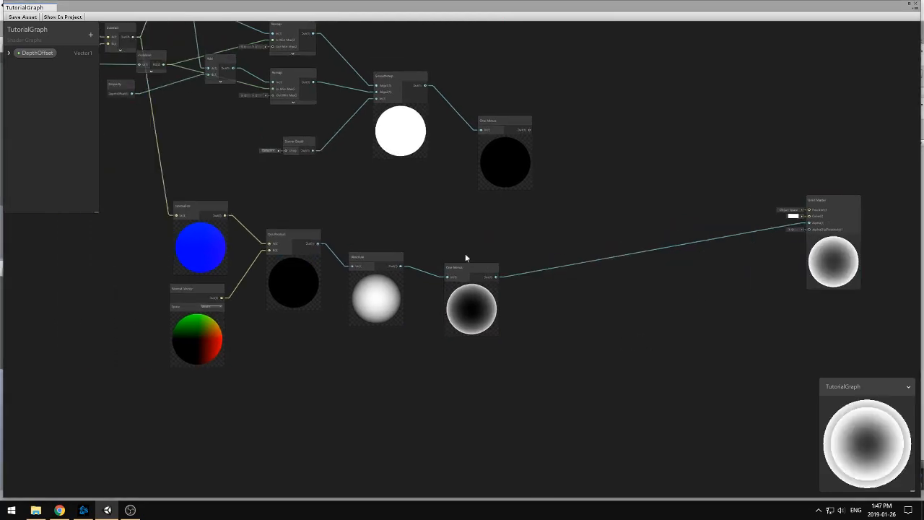
left_click(18, 18)
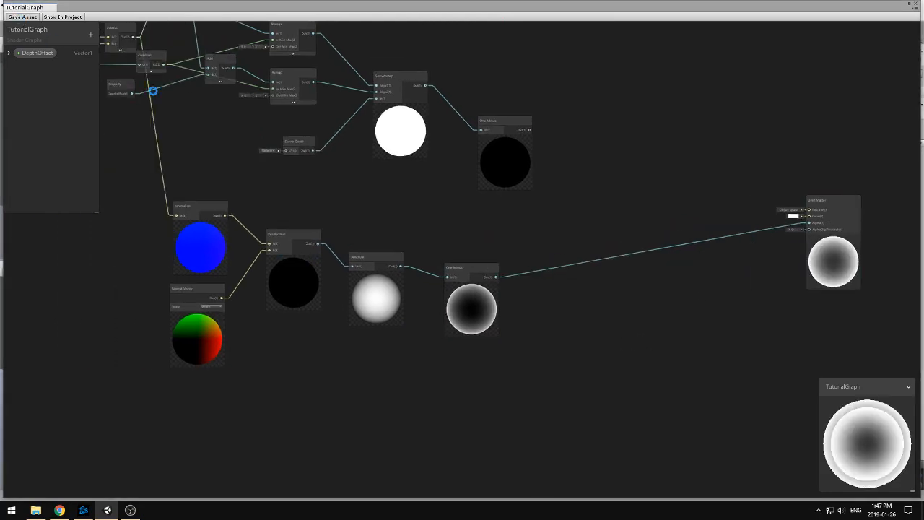
Step: Return to the scene, frame the sphere, and move it along X to about 0.395, closer to the cube
left_click(915, 4)
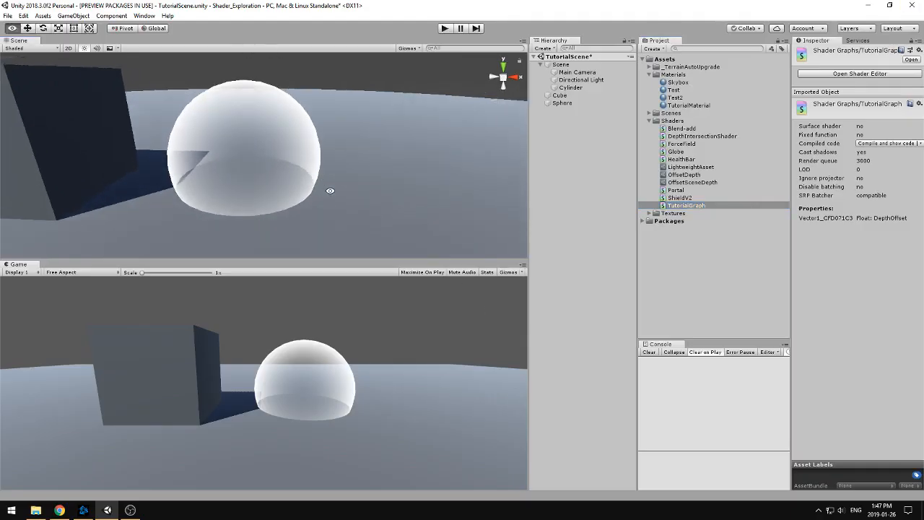
left_click_drag(330, 190, 319, 182, "alt")
left_click(258, 153)
key("f")
left_click(393, 158)
left_click_drag(342, 153, 297, 219, "alt")
left_click(268, 143)
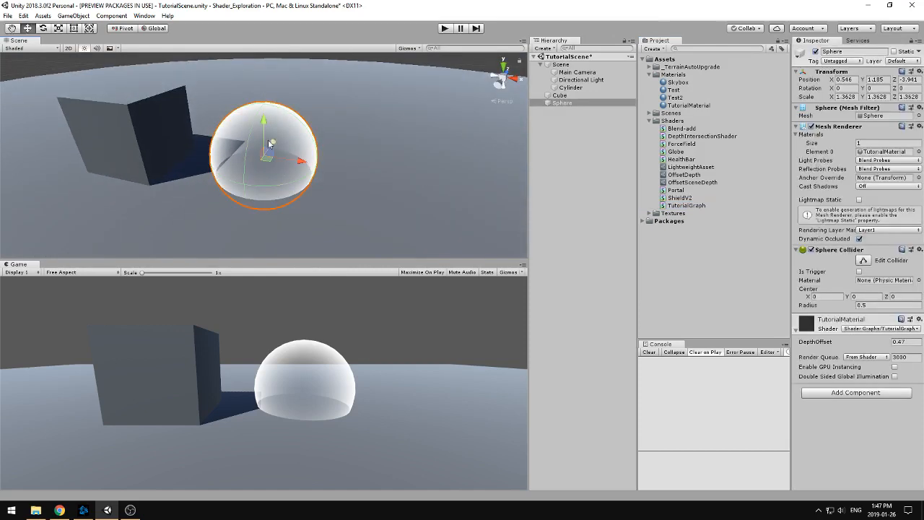
left_click_drag(300, 160, 339, 164)
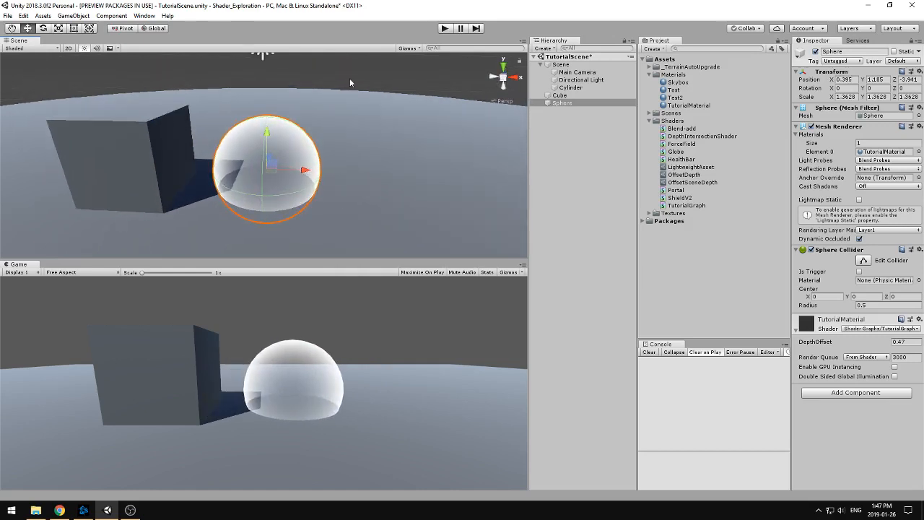
Step: Examine the sphere's Fresnel transparency from several angles in the scene, both selected and deselected
left_click(350, 79)
scroll(264, 196, "up", 4)
left_click(264, 196)
left_click_drag(304, 220, 310, 202, "alt")
scroll(287, 212, "down", 4)
left_click(357, 125)
left_click(260, 166)
left_click_drag(259, 166, 258, 177, "alt")
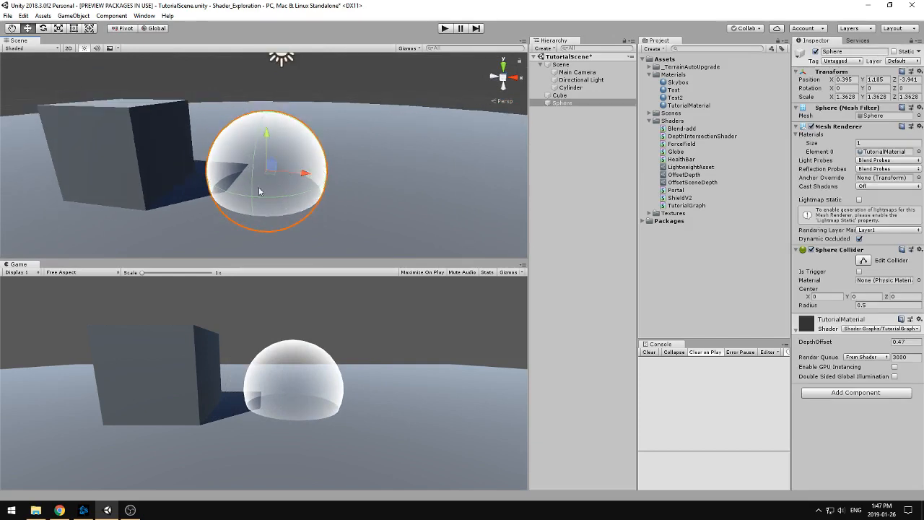
left_click(609, 182)
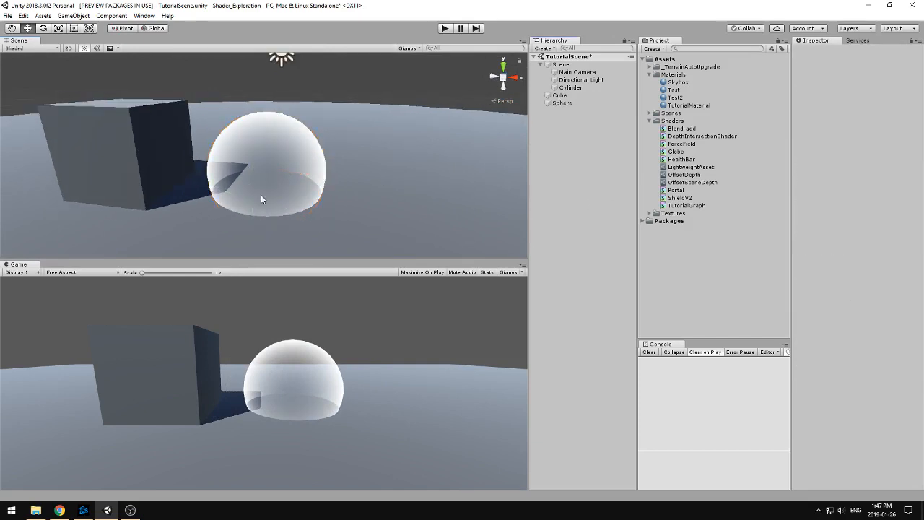
left_click_drag(282, 192, 301, 192, "alt")
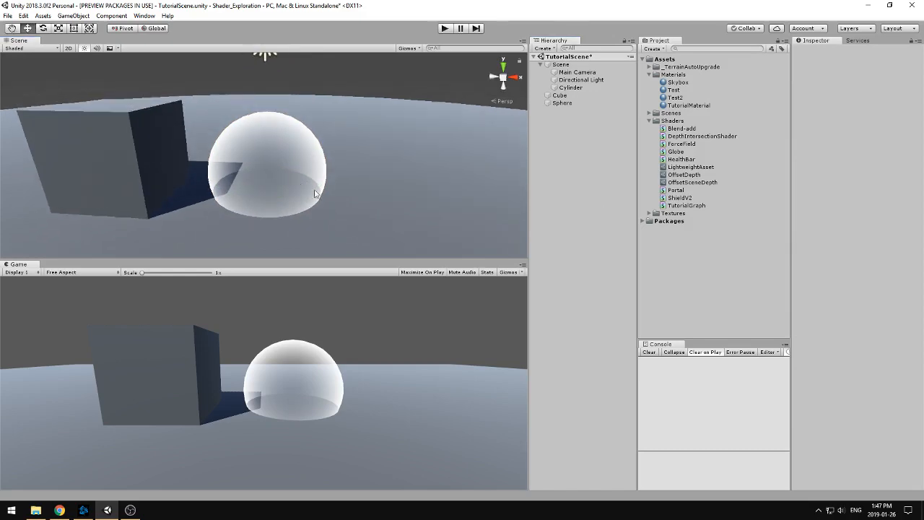
Step: Reopen TutorialGraph, duplicate the Smoothstep node, and place the copy after the lower One Minus node
double_click(687, 205)
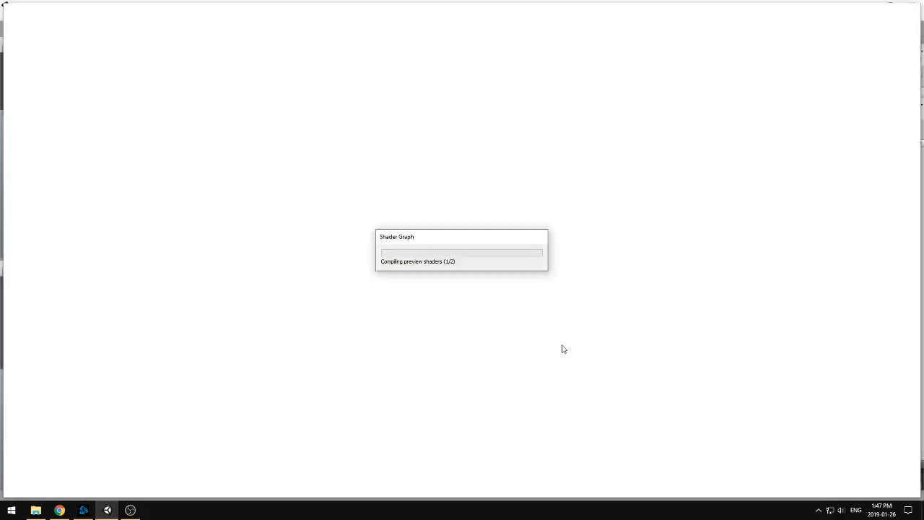
left_click(551, 297)
middle_click_drag(584, 314, 533, 266)
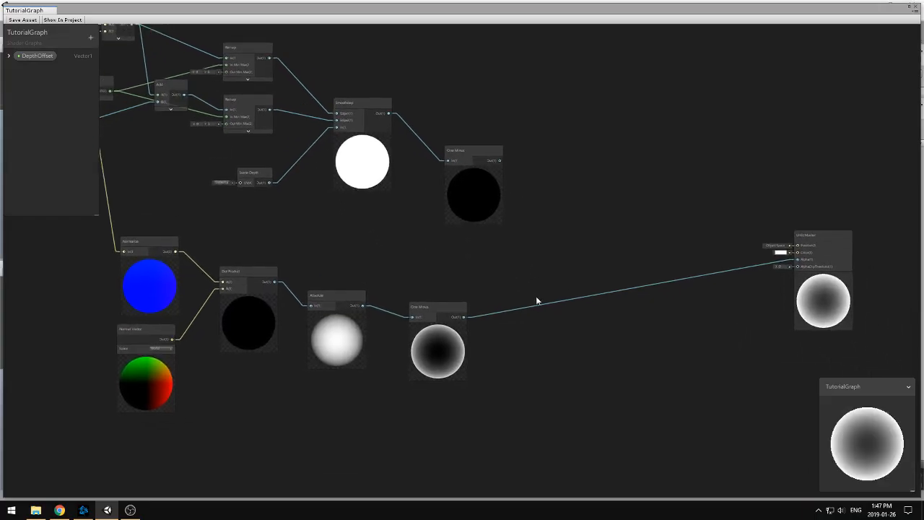
scroll(540, 327, "up", 1)
middle_click_drag(558, 329, 504, 356)
scroll(503, 355, "up", 1)
scroll(504, 355, "down", 3)
middle_click_drag(472, 264, 450, 257)
scroll(422, 271, "up", 2)
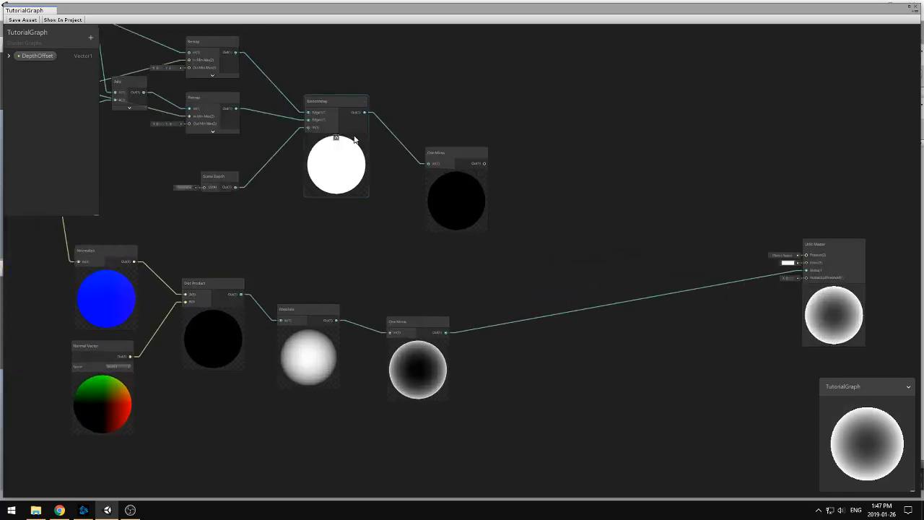
left_click(332, 105)
key("ctrl+d")
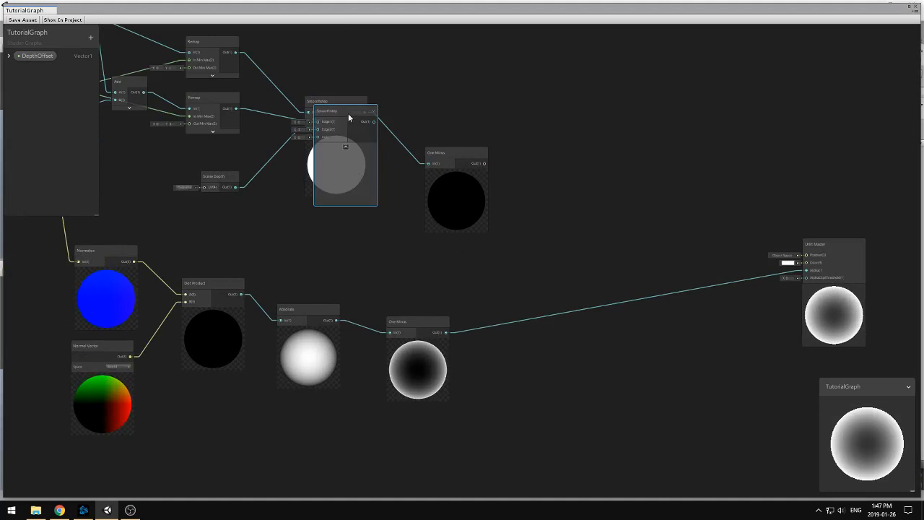
left_click_drag(351, 118, 540, 346)
Step: Connect the lower One Minus output to the duplicated Smoothstep's In input and shift the Smoothstep slightly away
scroll(468, 321, "up", 2)
middle_click_drag(471, 330, 433, 270)
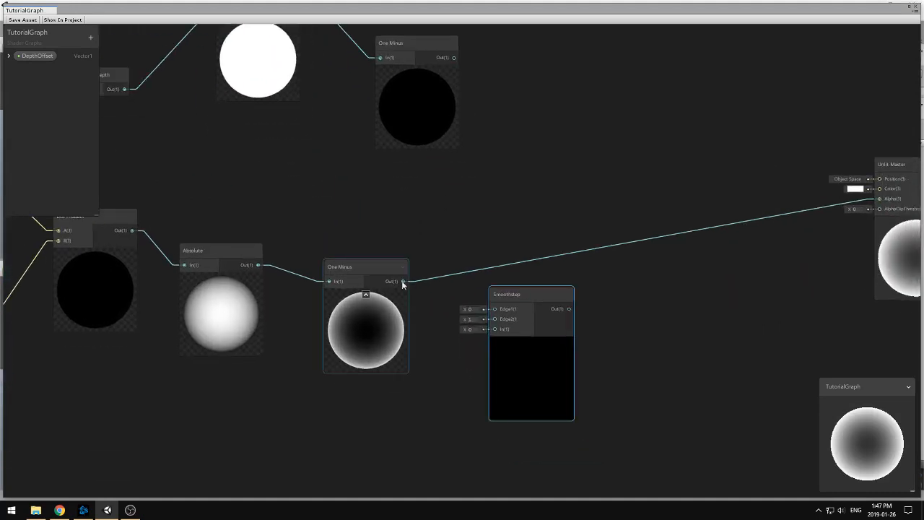
left_click_drag(403, 281, 494, 329)
left_click_drag(537, 296, 565, 290)
left_click(393, 220)
middle_click_drag(390, 218, 443, 243)
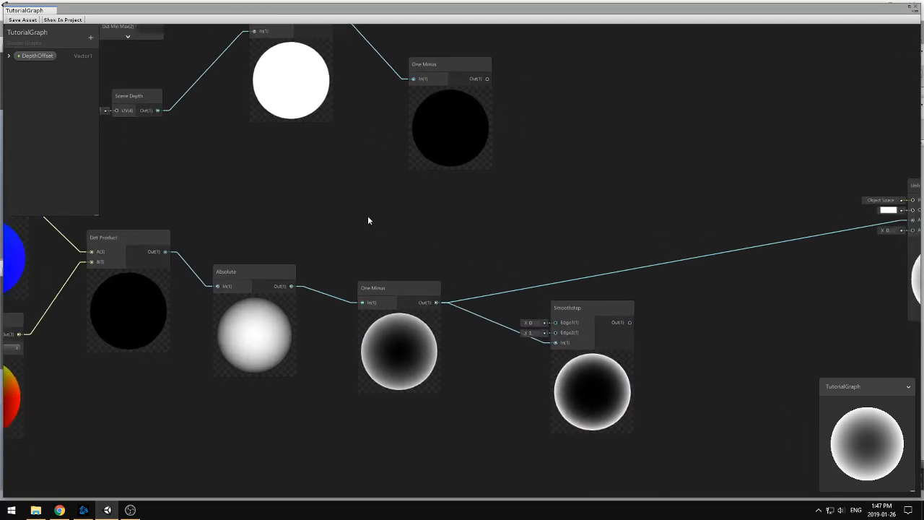
scroll(369, 232, "down", 5)
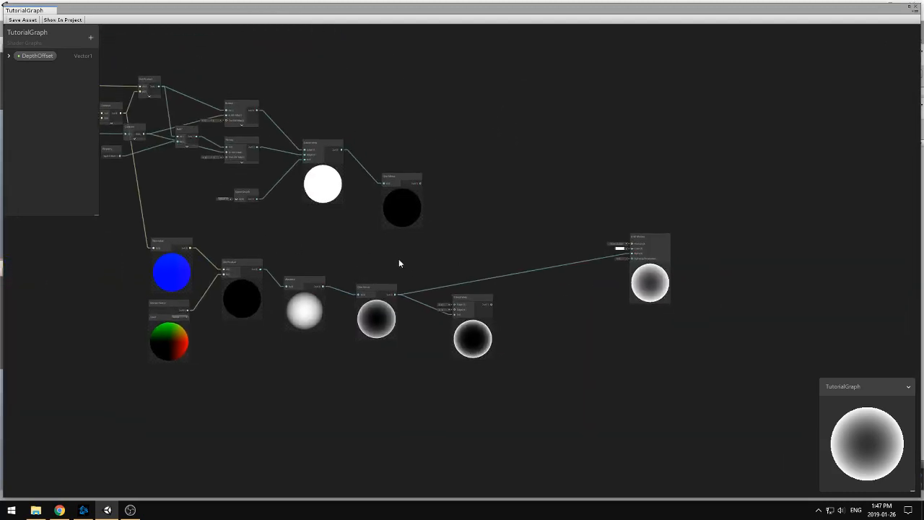
Step: Add a Slider node above the lower One Minus and connect its output to the new Smoothstep's Edge1
scroll(398, 258, "up", 6)
key("space")
type("slider")
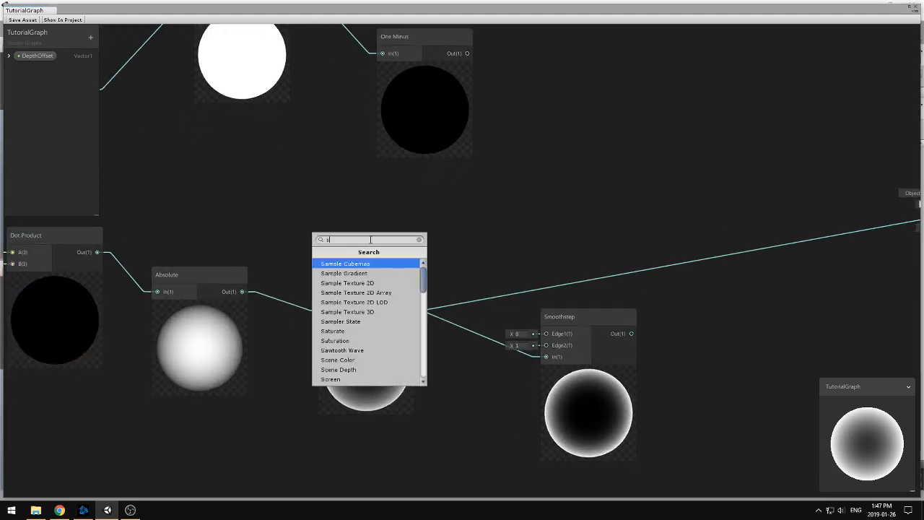
key("Return")
left_click_drag(381, 261, 344, 204)
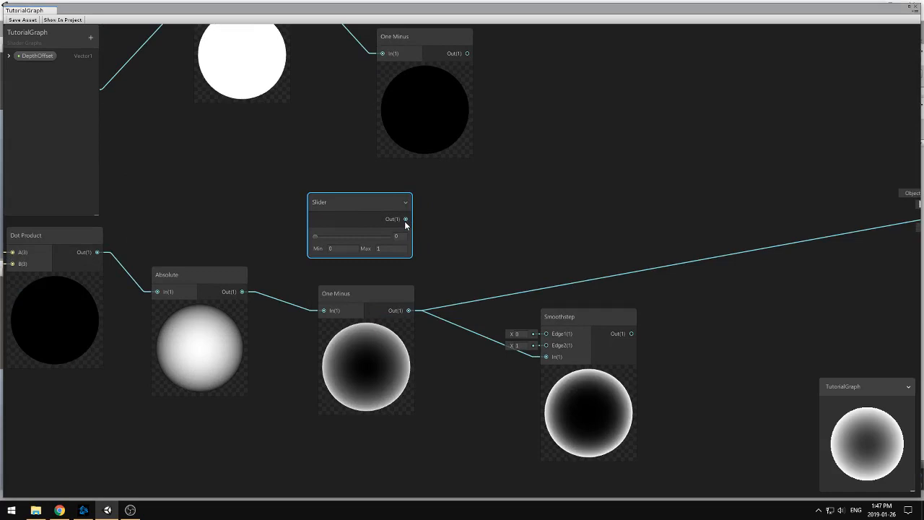
left_click_drag(405, 218, 545, 334)
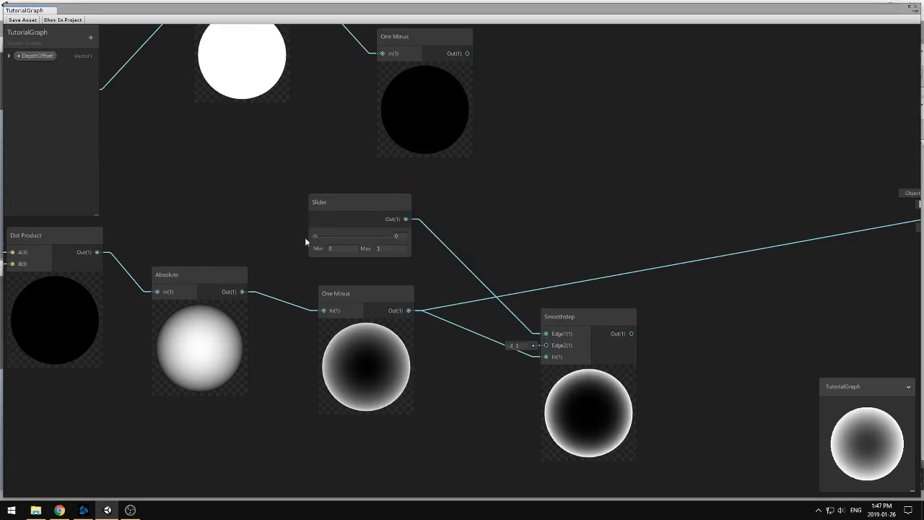
left_click_drag(316, 237, 272, 250)
left_click_drag(364, 203, 297, 201)
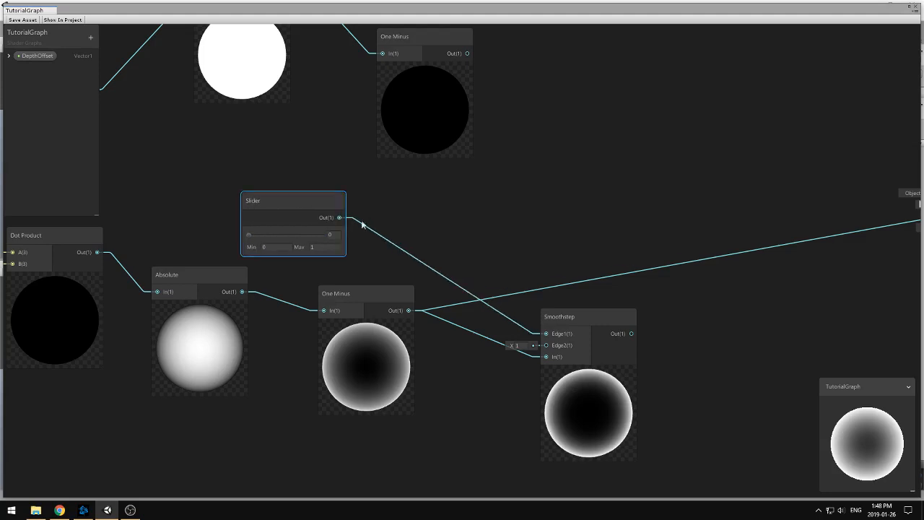
Step: Insert a One Minus node between the Slider's output and the lower Smoothstep's Edge1
key("space")
type("one")
key("Return")
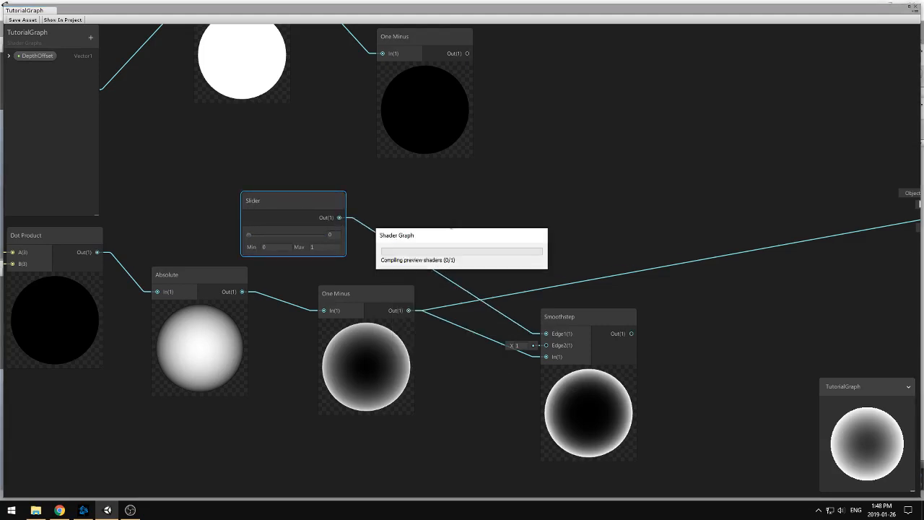
left_click_drag(479, 226, 546, 334)
left_click(460, 239)
Step: Try different Slider values on the Fresnel preview, set the Slider to 1, and move its node closer to the One Minus
left_click(251, 208)
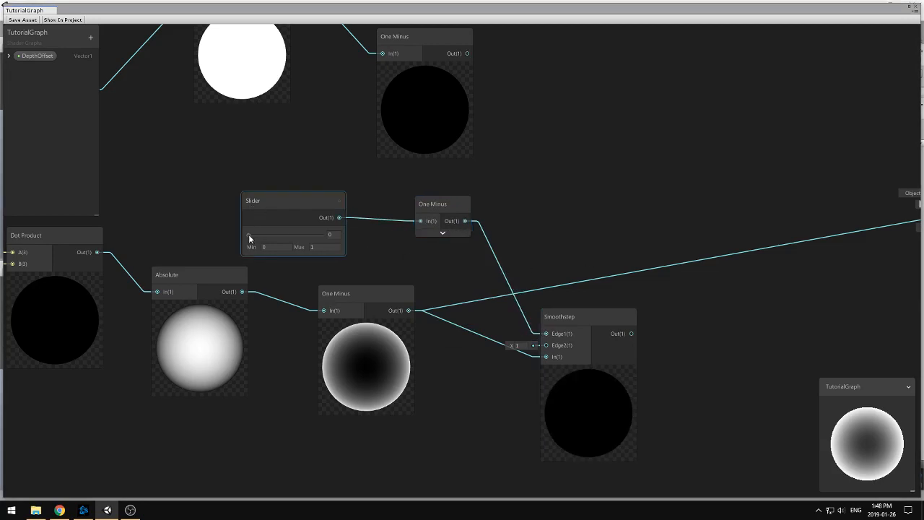
left_click_drag(248, 236, 325, 236)
left_click(233, 259)
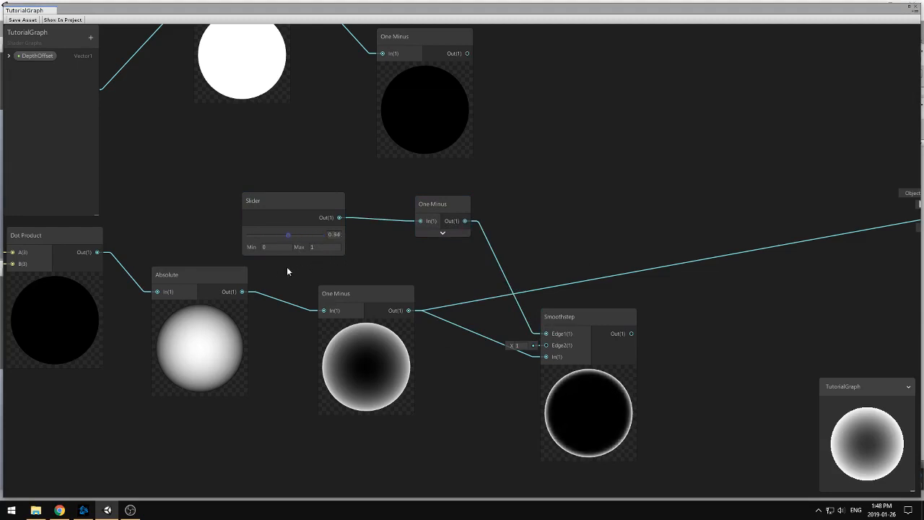
left_click_drag(260, 275, 333, 293)
Step: Convert the Slider node to an exposed property and name it Fresnel
scroll(580, 194, "down", 5)
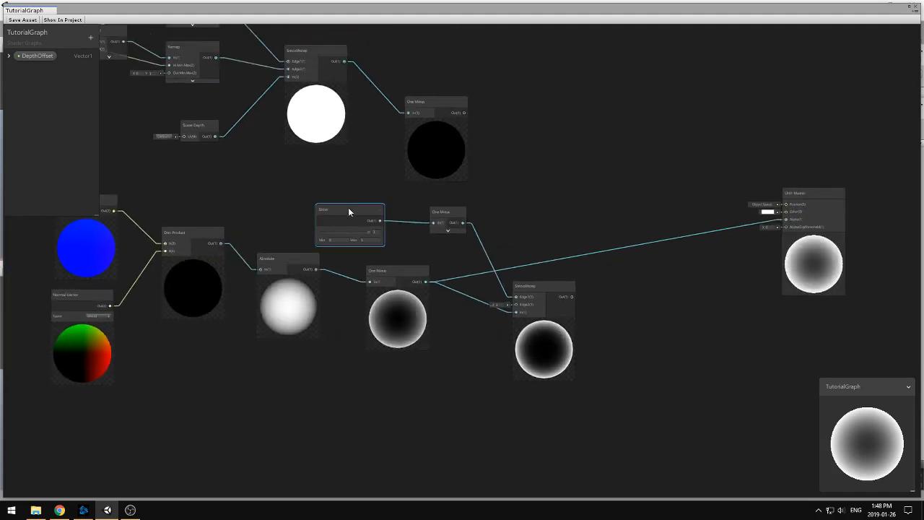
right_click(324, 214)
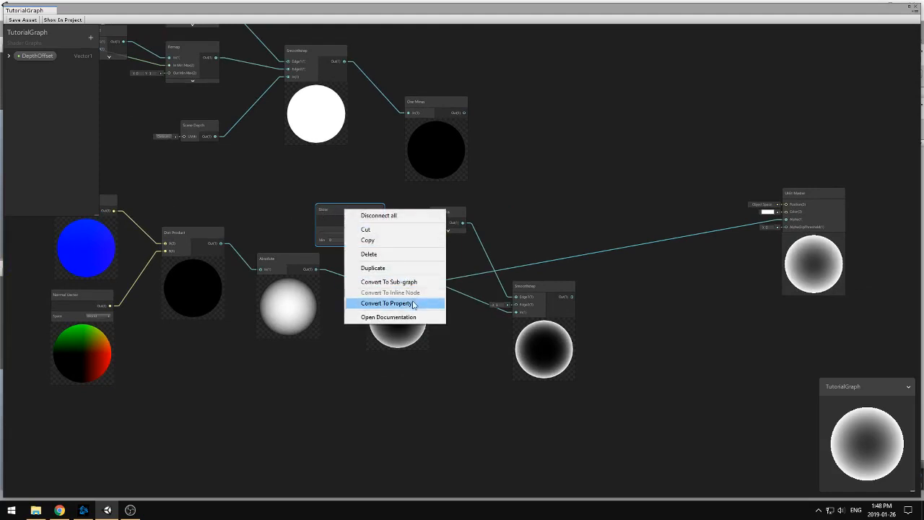
left_click(386, 303)
double_click(32, 72)
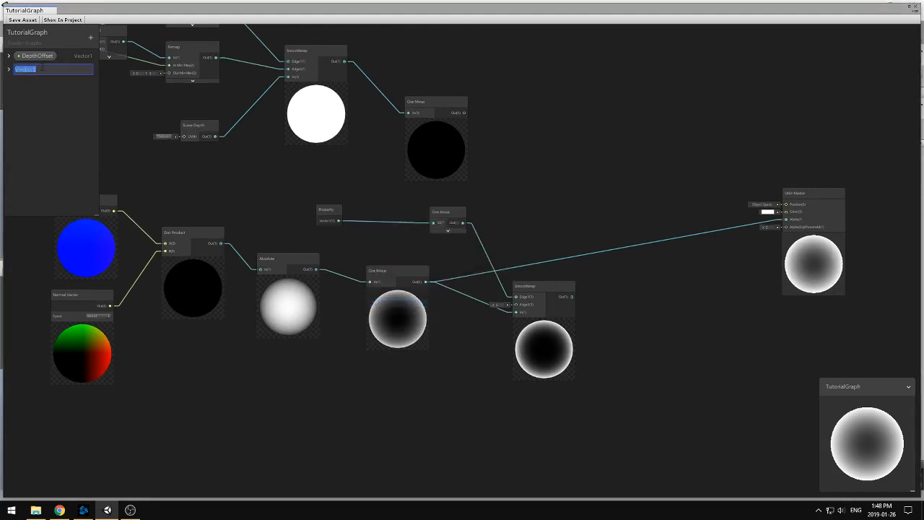
type("Fresnel")
key("Return")
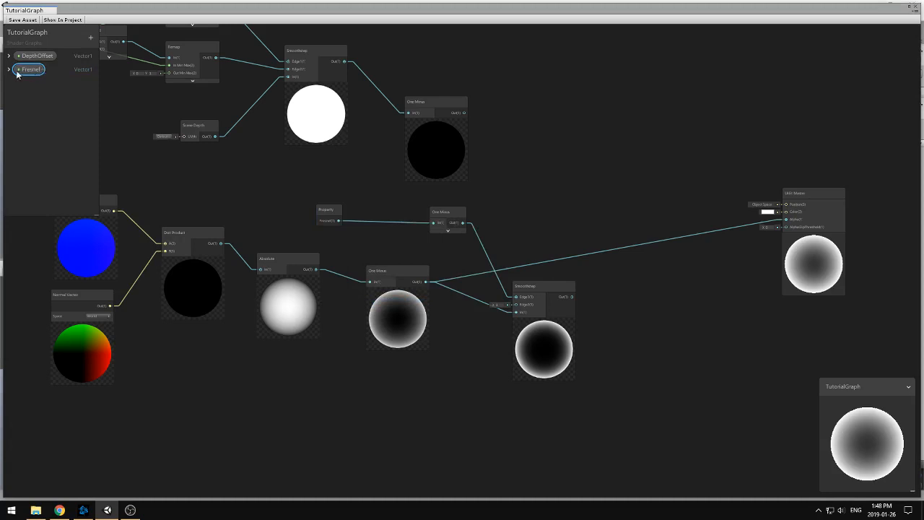
left_click(9, 69)
left_click(10, 69)
Step: Tidy the graph by moving the lower Smoothstep nearer its inputs and the upper One Minus closer to the Unlit Master
middle_click_drag(598, 179, 426, 177)
left_click_drag(387, 278, 373, 231)
left_click(380, 174)
middle_click_drag(380, 175, 416, 214)
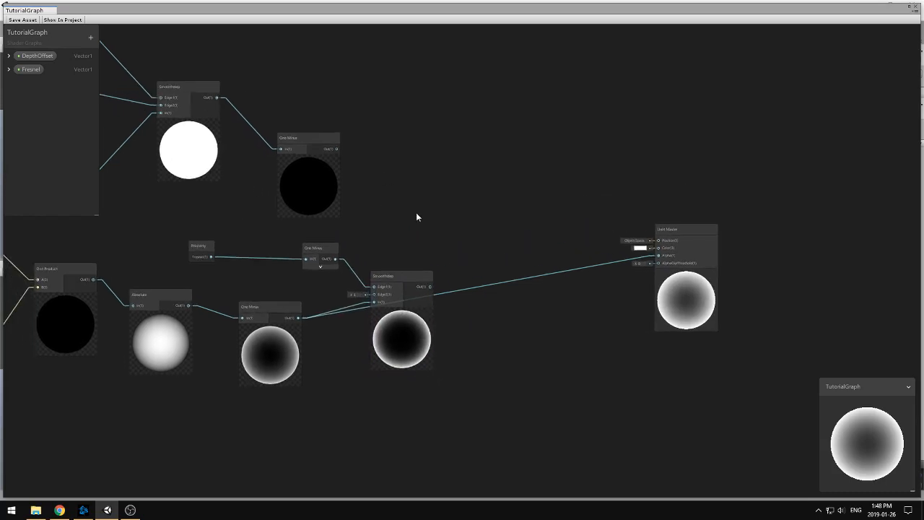
left_click_drag(374, 133, 396, 140)
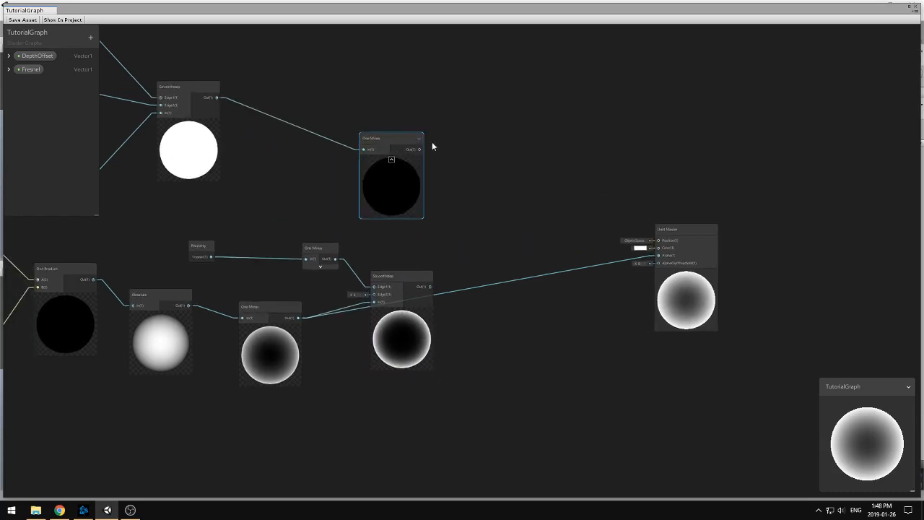
Step: Add a Maximum node with the upper One Minus output in A and the lower Smoothstep output in B
scroll(469, 175, "up", 1)
key("space")
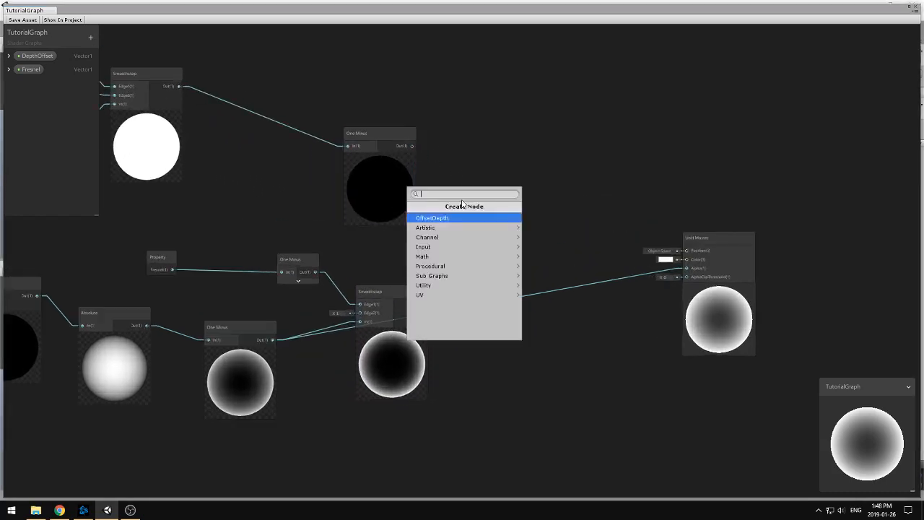
type("max")
key("Return")
left_click_drag(473, 196, 490, 196)
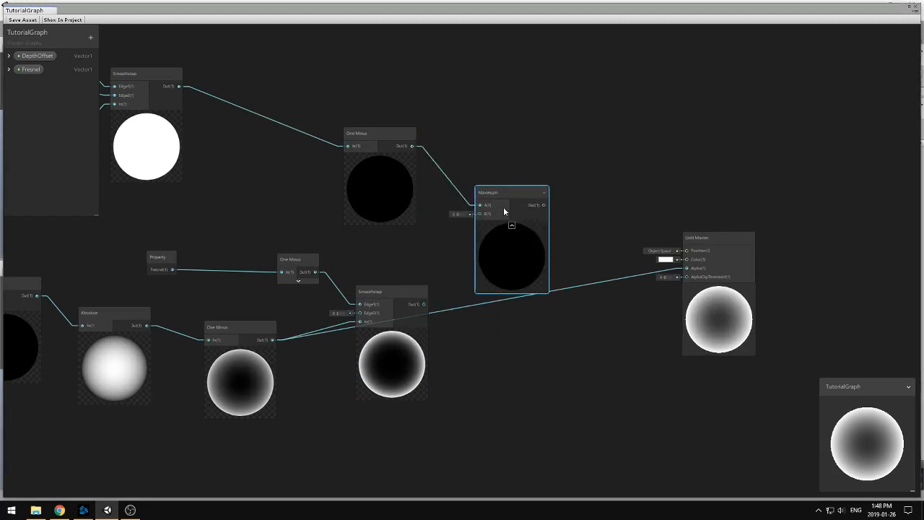
left_click_drag(424, 306, 479, 215)
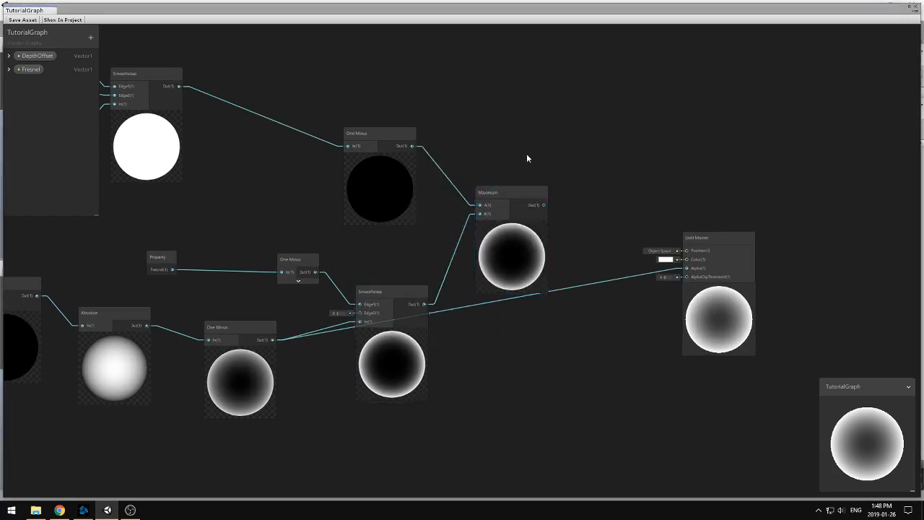
Step: Connect the Maximum output to the Unlit Master's Alpha in place of the lower One Minus
middle_click_drag(529, 157, 517, 171)
middle_click_drag(421, 144, 448, 140)
scroll(508, 175, "down", 3)
scroll(444, 257, "up", 3)
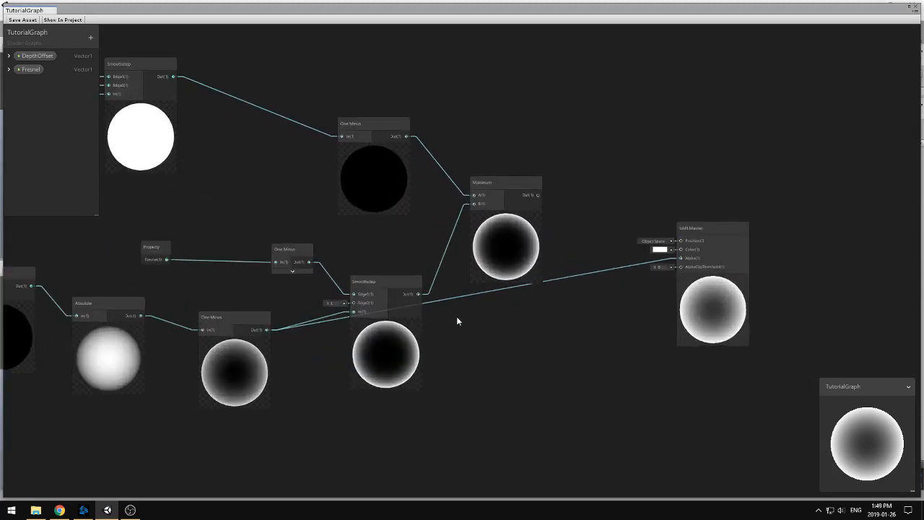
scroll(387, 315, "up", 3)
middle_click_drag(621, 185, 503, 200)
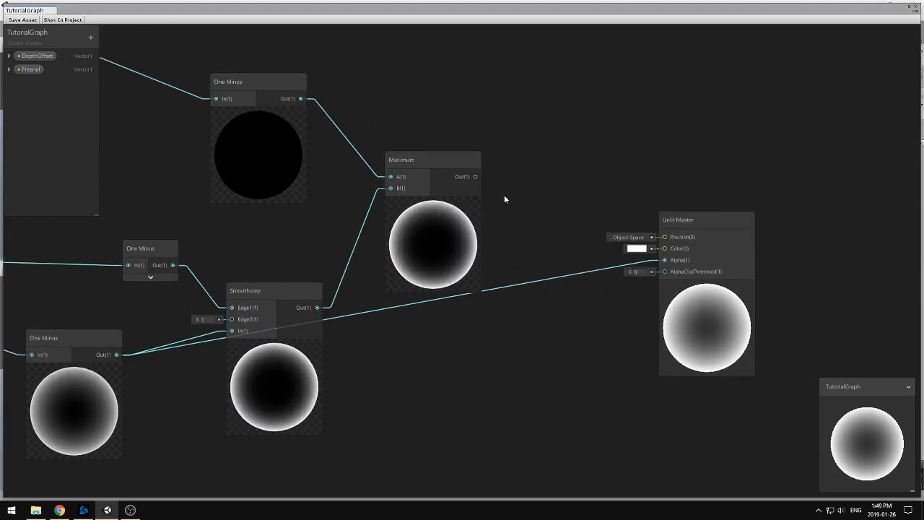
scroll(503, 196, "down", 3)
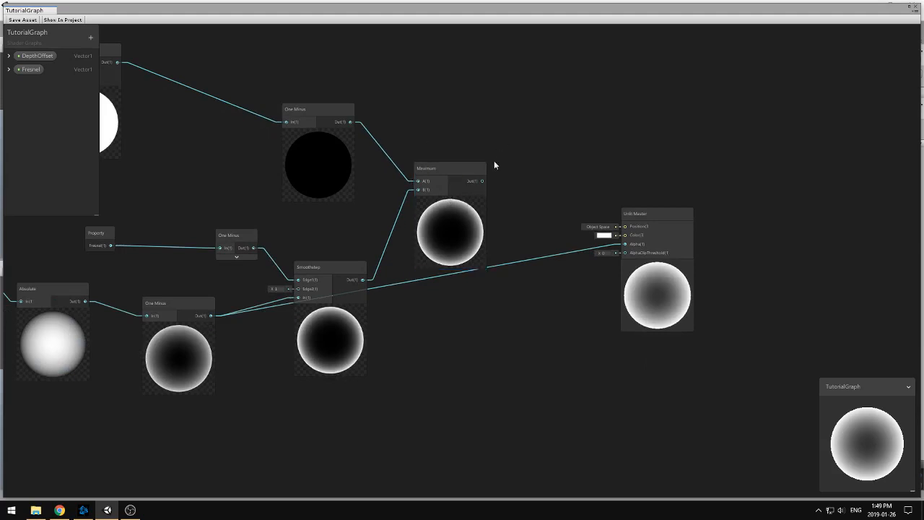
left_click_drag(482, 181, 625, 244)
scroll(556, 329, "down", 2)
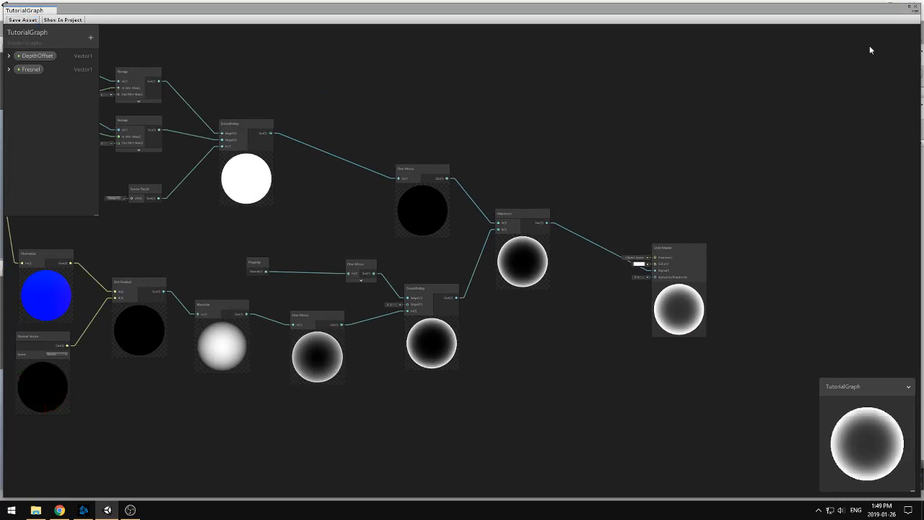
Step: Close the graph, inspect the combined glow on the sphere, and move the sphere to about X 0.385
left_click(914, 9)
left_click_drag(286, 181, 307, 207, "alt")
left_click(270, 161)
scroll(290, 209, "down", 3)
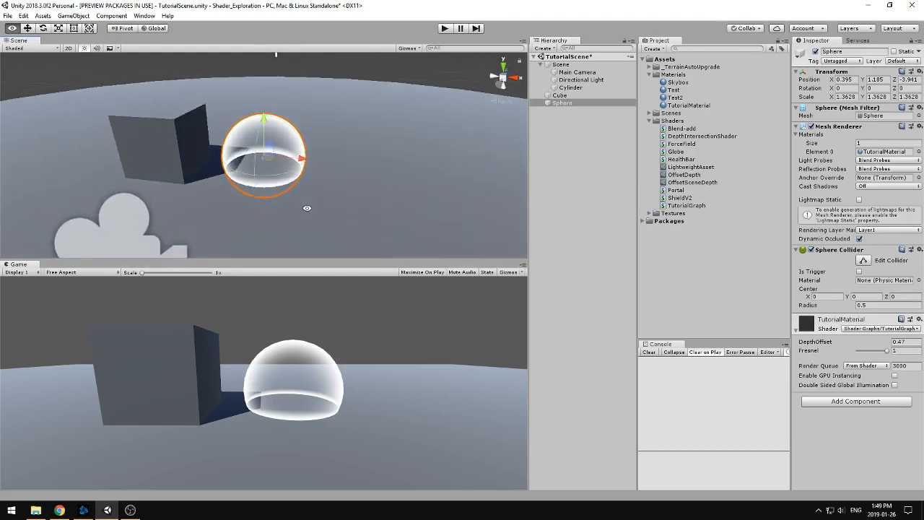
right_click_drag(307, 208, 340, 300, "alt")
mouse_move(304, 165)
left_mouse_down()
mouse_move(339, 166)
mouse_move(206, 159)
mouse_move(303, 174)
left_mouse_up()
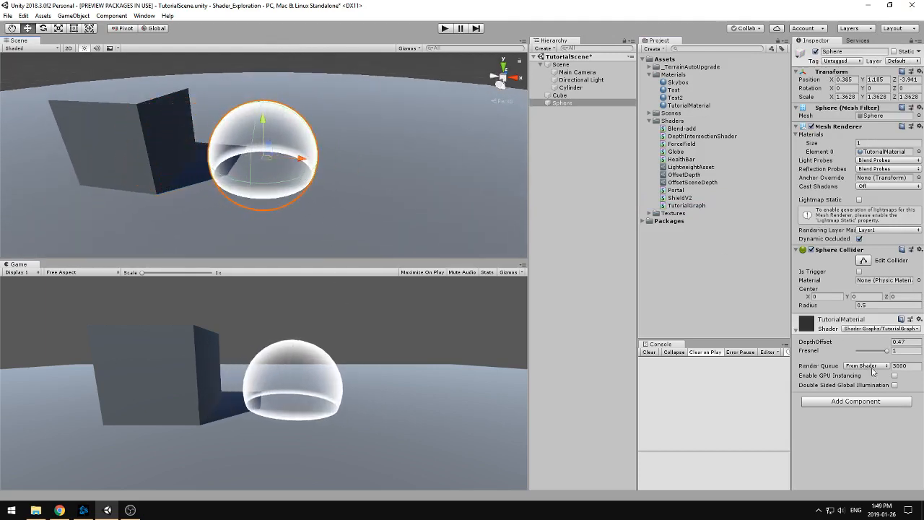
Step: Set the sphere material's Fresnel to about 0.56 and DepthOffset to about 0.44
mouse_move(887, 353)
left_mouse_down()
mouse_move(866, 354)
mouse_move(875, 355)
left_mouse_up()
left_click_drag(816, 343, 827, 346)
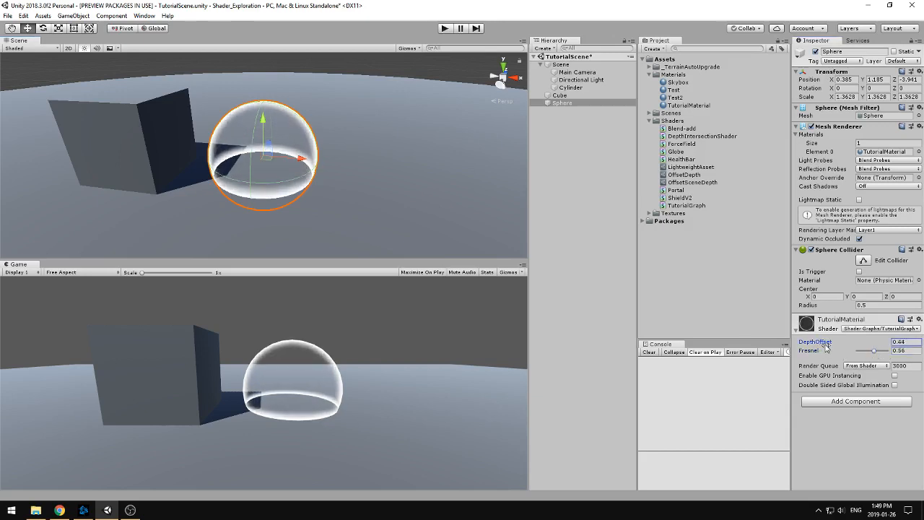
Step: Move the sphere to about X 0.327 and Z -3.592, keeping its height on the ground plane
left_click(381, 77)
left_click_drag(379, 90, 274, 152, "alt")
left_click(294, 157)
scroll(295, 158, "down", 5)
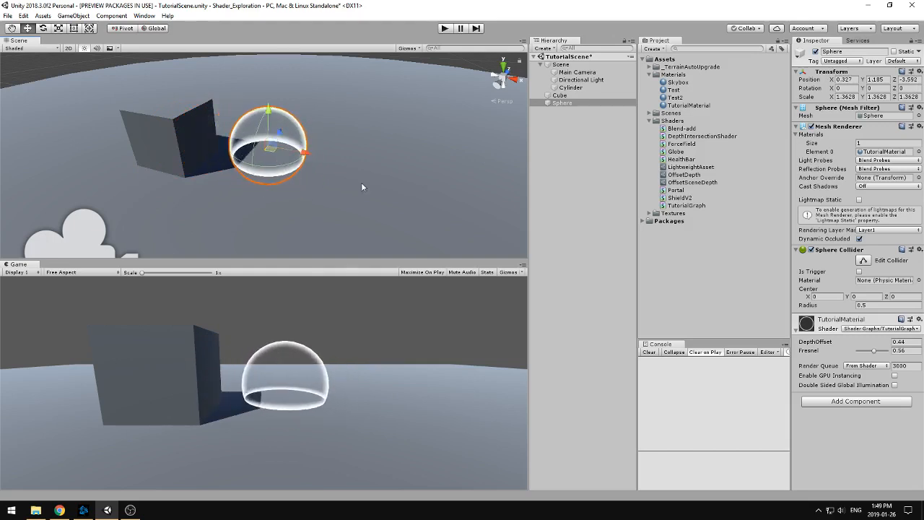
Step: Examine the sphere's ground intersection glow and Fresnel rim from several angles and distances in the scene
left_click_drag(309, 198, 335, 162, "alt")
scroll(336, 163, "up", 2)
left_click(382, 81)
right_click_drag(298, 139, 373, 423, "alt")
left_click_drag(286, 179, 332, 166, "alt")
scroll(301, 181, "down", 3)
left_click(307, 182)
scroll(311, 181, "up", 5)
scroll(311, 180, "down", 7)
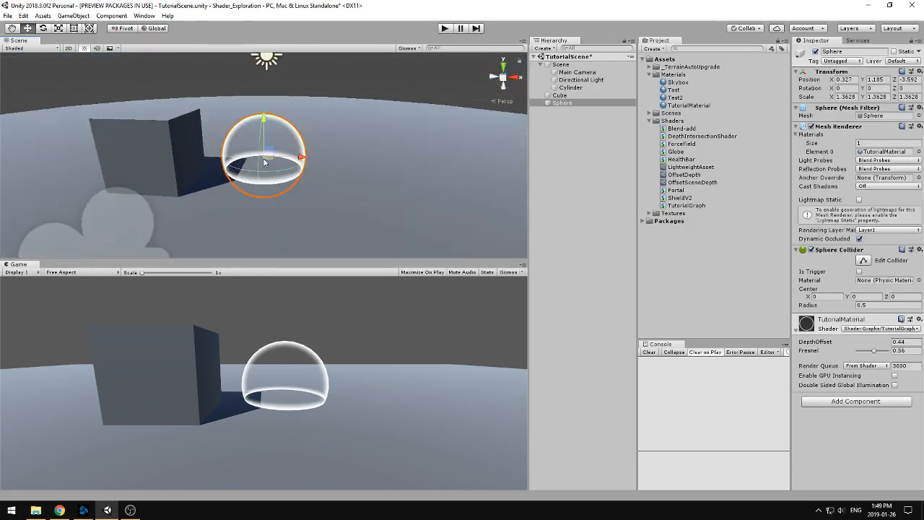
Step: Move the sphere along the ground to about X 0.352 and Z -4.18, and clear the selection
mouse_move(271, 165)
left_mouse_down()
mouse_move(257, 190)
mouse_move(224, 191)
mouse_move(248, 184)
mouse_move(235, 173)
mouse_move(269, 175)
left_mouse_up()
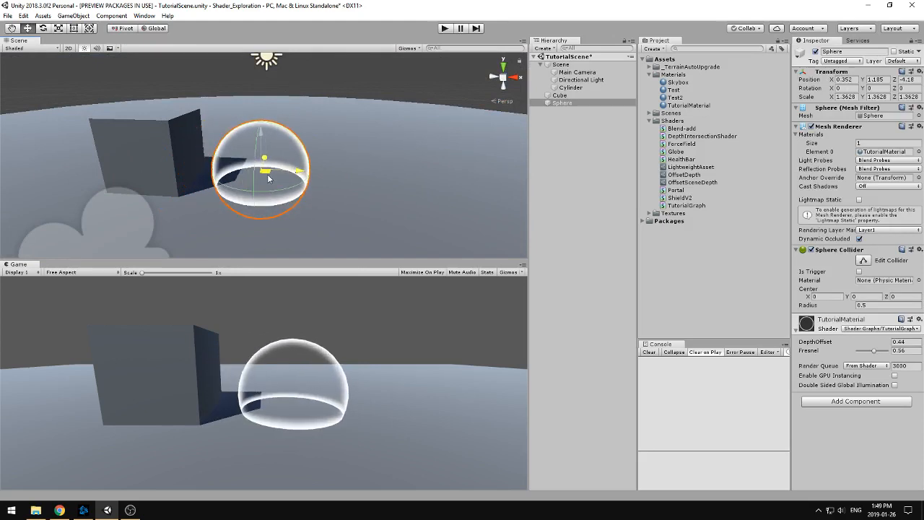
left_click(215, 173)
scroll(215, 173, "up", 2)
left_click(286, 165)
left_click(677, 279)
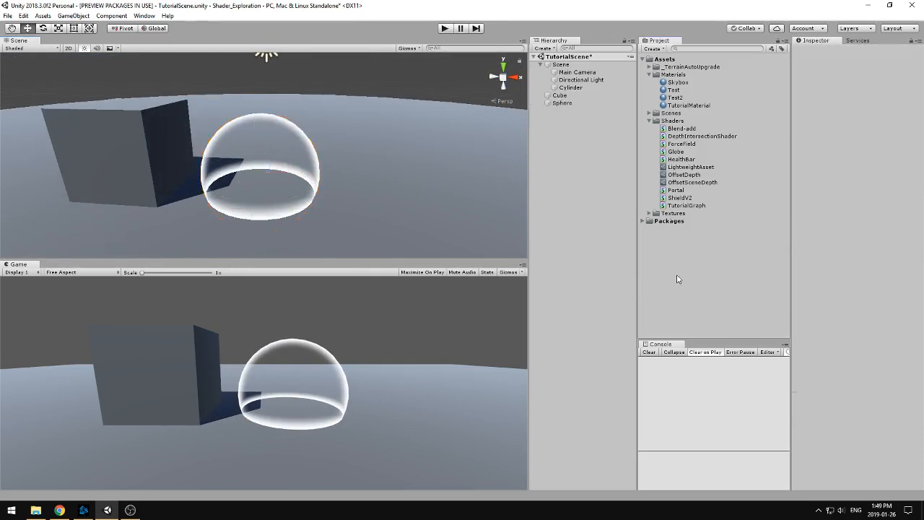
Step: Open the TutorialGraph shader and review the complete node network
double_click(693, 205)
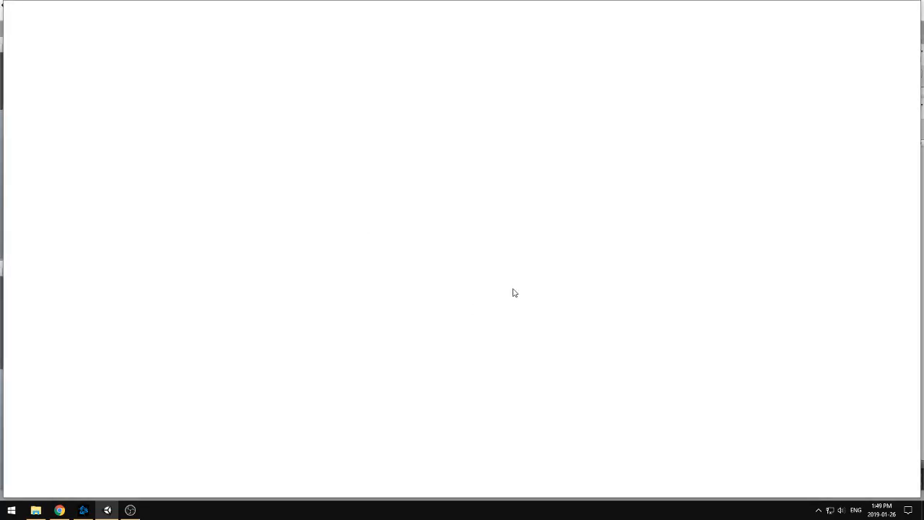
scroll(475, 248, "down", 3)
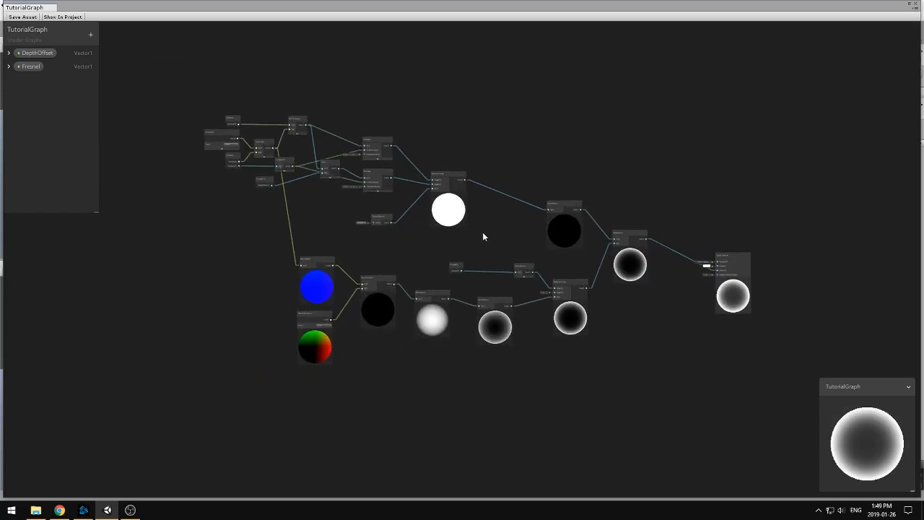
scroll(491, 247, "up", 2)
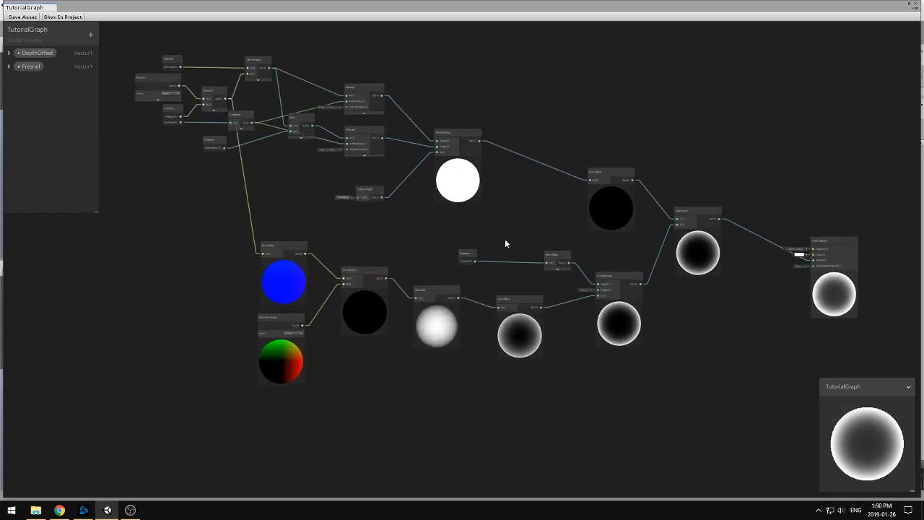